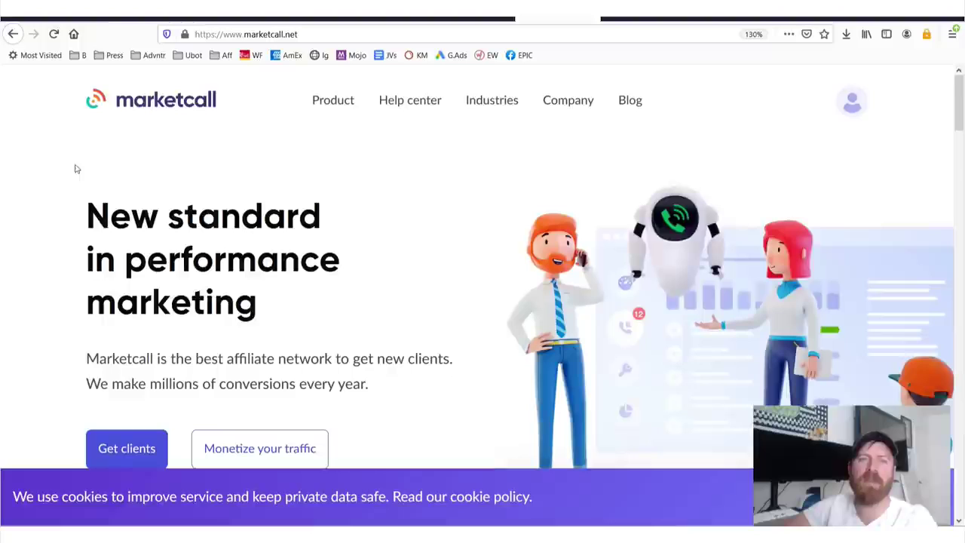
# Step: Circle the Marketcall logo in magenta, add a curved arrow pointing at it, and underline it
pyautogui.moveTo(260, 72)
pyautogui.mouseDown()
pyautogui.moveTo(78, 136)
pyautogui.moveTo(255, 73)
pyautogui.mouseUp()
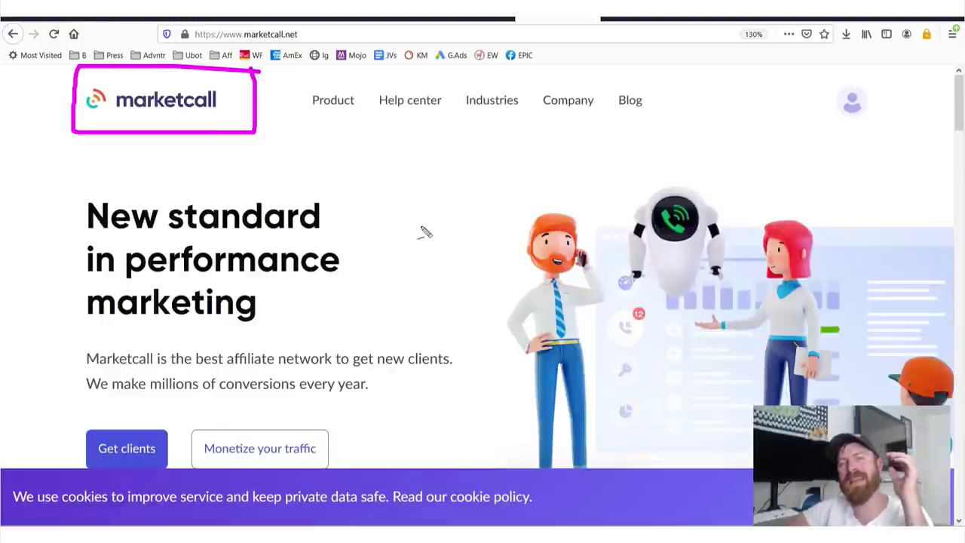
pyautogui.moveTo(469, 265)
pyautogui.mouseDown()
pyautogui.moveTo(412, 129)
pyautogui.moveTo(315, 111)
pyautogui.moveTo(284, 95)
pyautogui.moveTo(287, 162)
pyautogui.moveTo(285, 114)
pyautogui.mouseUp()
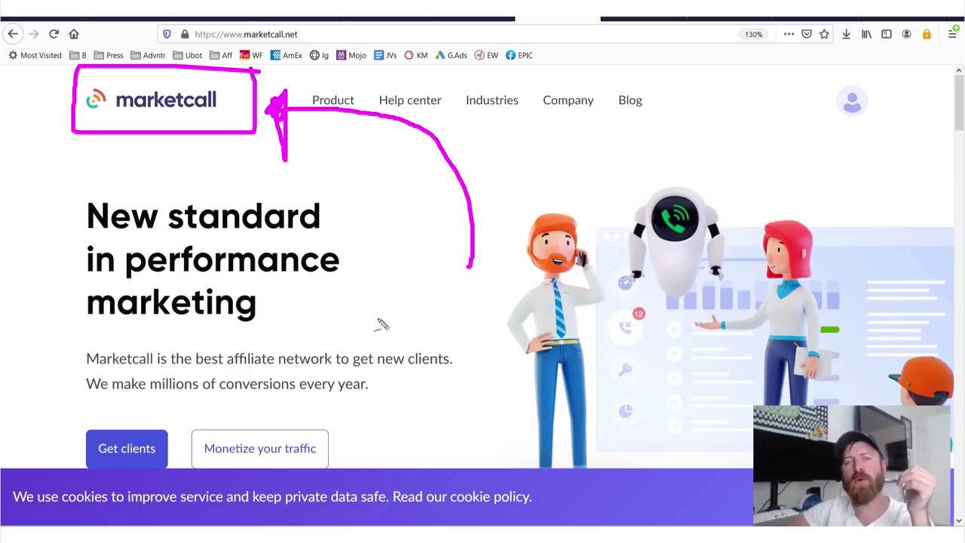
pyautogui.moveTo(234, 368)
pyautogui.mouseDown()
pyautogui.moveTo(219, 280)
pyautogui.moveTo(190, 203)
pyautogui.moveTo(231, 197)
pyautogui.moveTo(201, 202)
pyautogui.mouseUp()
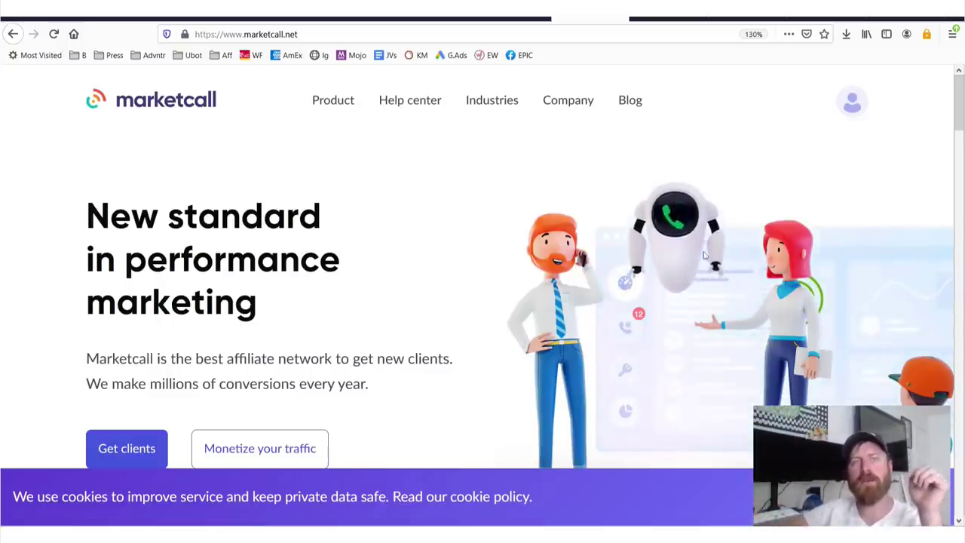
pyautogui.moveTo(68, 117)
pyautogui.mouseDown()
pyautogui.moveTo(209, 123)
pyautogui.moveTo(226, 85)
pyautogui.mouseUp()
# Step: Outline the Partners card and its Become a partner call-out, then circle the account area
pyautogui.scroll(-10, 256, 239)
pyautogui.scroll(-5, 256, 239)
pyautogui.scroll(5, 259, 239)
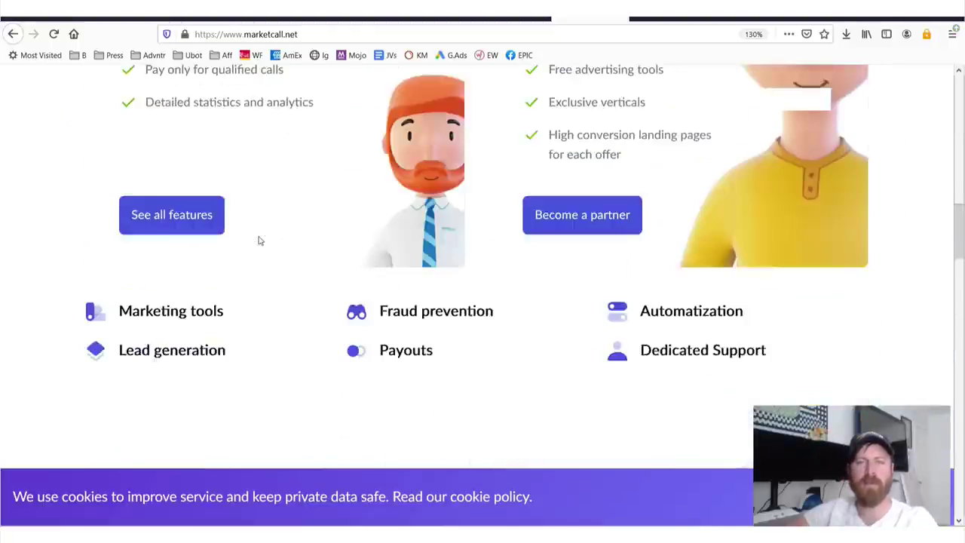
pyautogui.scroll(3, 320, 255)
pyautogui.scroll(-1, 334, 249)
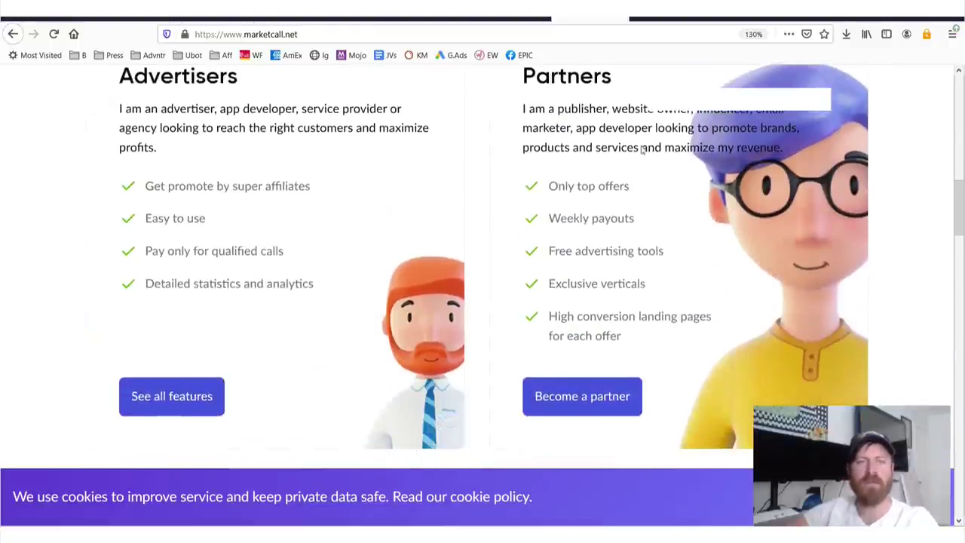
pyautogui.moveTo(498, 75)
pyautogui.mouseDown()
pyautogui.moveTo(624, 56)
pyautogui.moveTo(914, 78)
pyautogui.moveTo(781, 406)
pyautogui.moveTo(485, 456)
pyautogui.moveTo(494, 76)
pyautogui.mouseUp()
pyautogui.moveTo(657, 345)
pyautogui.mouseDown()
pyautogui.moveTo(576, 355)
pyautogui.moveTo(509, 442)
pyautogui.moveTo(692, 411)
pyautogui.moveTo(524, 363)
pyautogui.moveTo(520, 446)
pyautogui.mouseUp()
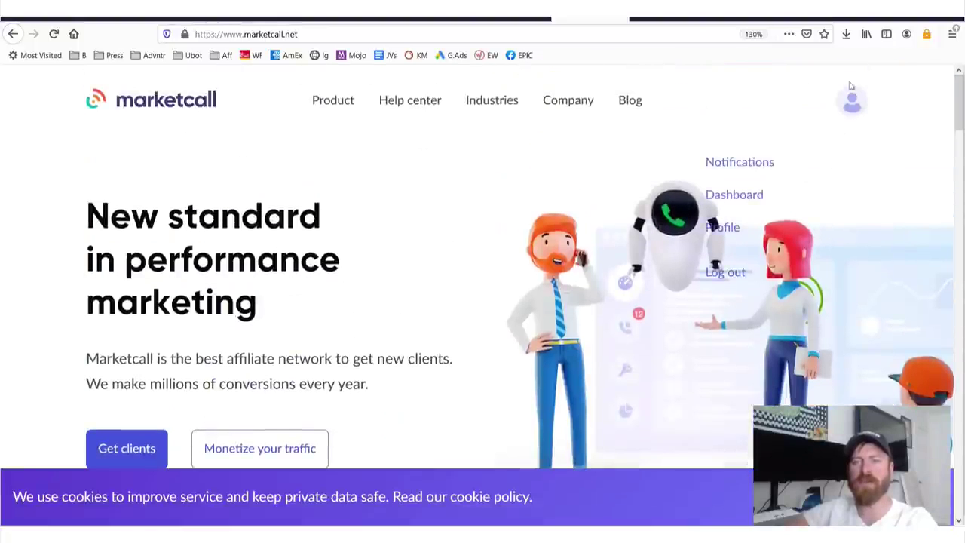
pyautogui.moveTo(850, 85)
pyautogui.mouseDown()
pyautogui.moveTo(843, 162)
pyautogui.moveTo(882, 84)
pyautogui.moveTo(674, 82)
pyautogui.moveTo(637, 117)
pyautogui.mouseUp()
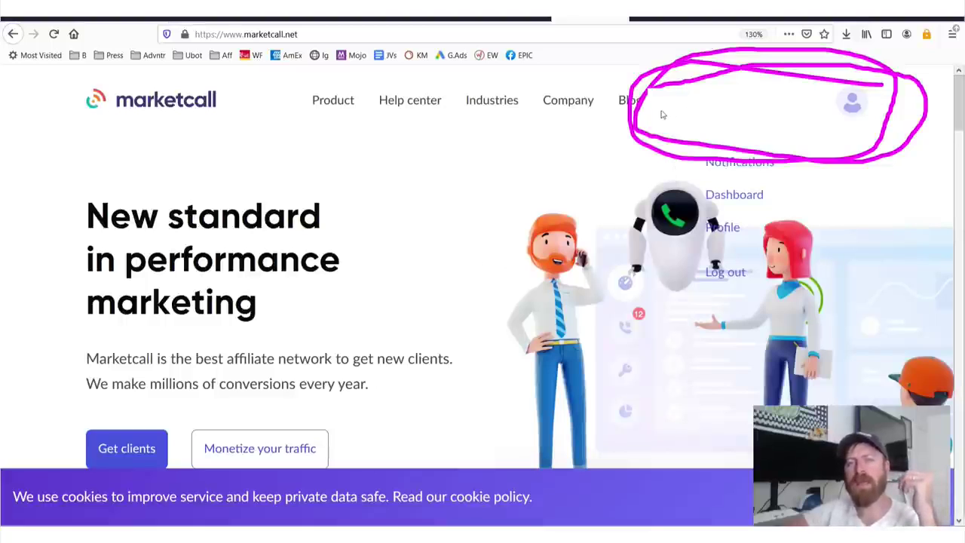
# Step: Extend the account-area mark and draw an arrow to it from the intro text
pyautogui.moveTo(662, 114); pyautogui.dragTo(832, 112)
pyautogui.moveTo(279, 339)
pyautogui.mouseDown()
pyautogui.moveTo(645, 122)
pyautogui.moveTo(647, 140)
pyautogui.mouseUp()
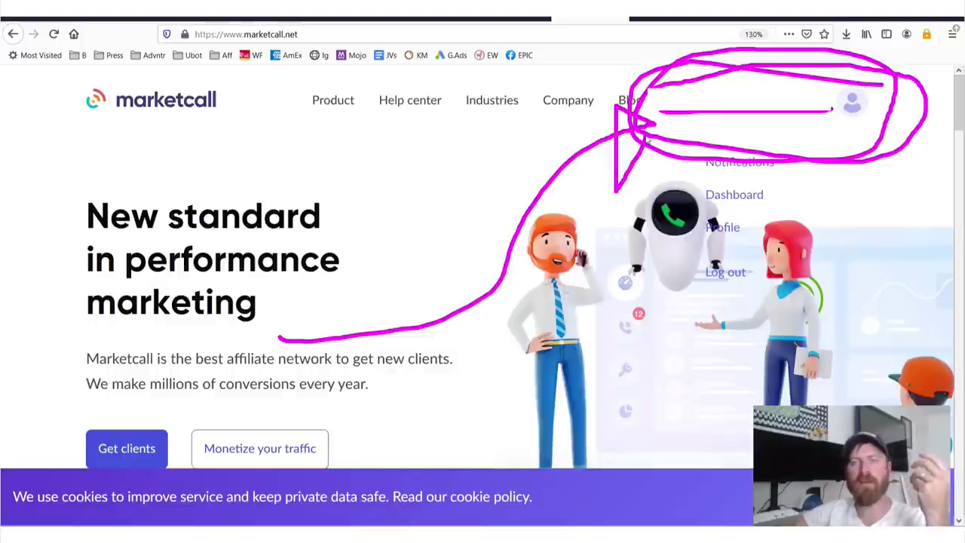
pyautogui.moveTo(622, 127); pyautogui.dragTo(626, 178)
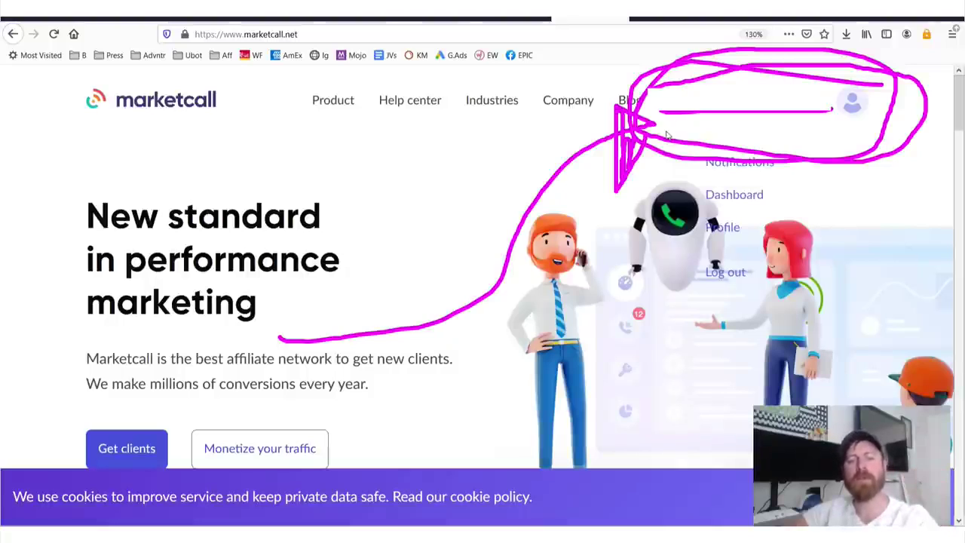
# Step: Clear all the drawn annotations from the Marketcall page
pyautogui.press('Escape')
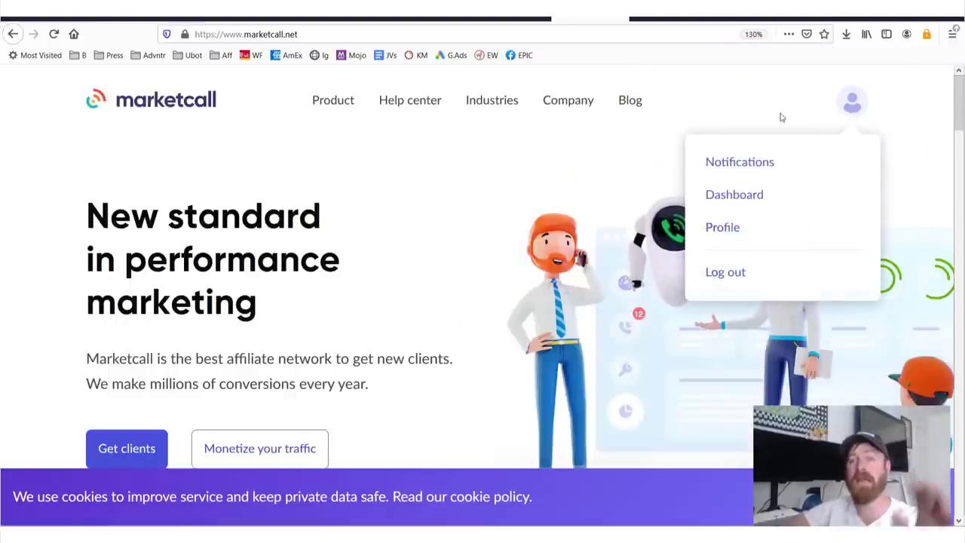
pyautogui.scroll(-3, 474, 192)
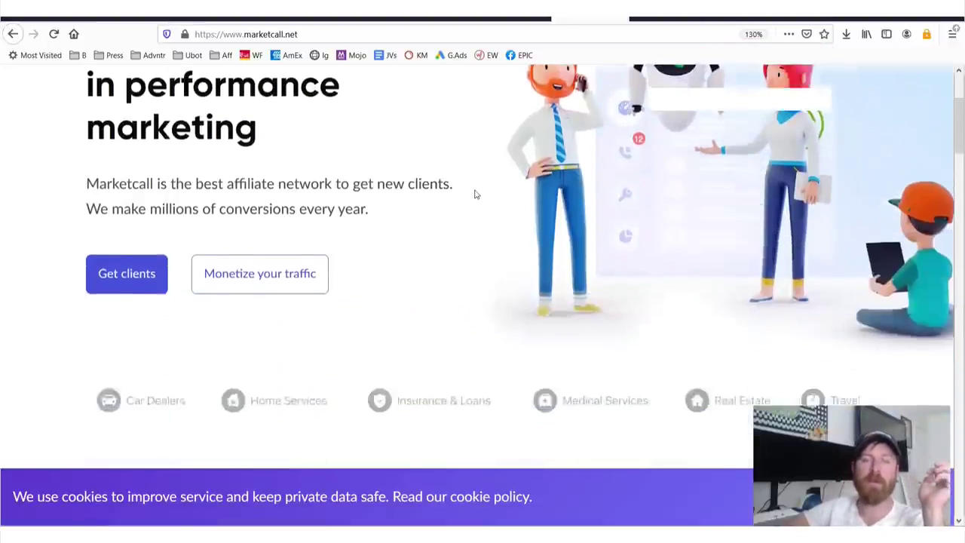
pyautogui.scroll(3, 474, 192)
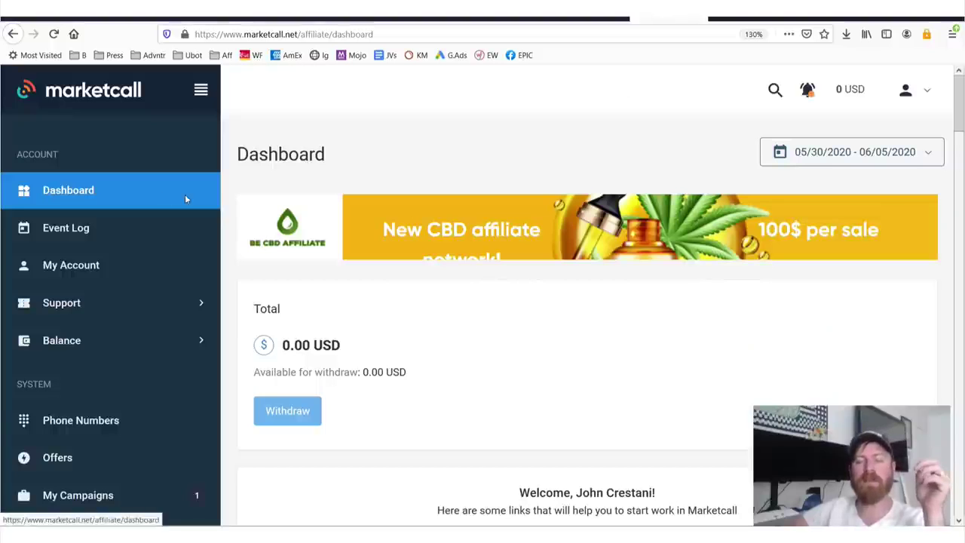
# Step: Open the Affiliate Networks sheet of Top Affiliate Networks and pick out the Marketcall entry in row 27
pyautogui.click(430, 18)
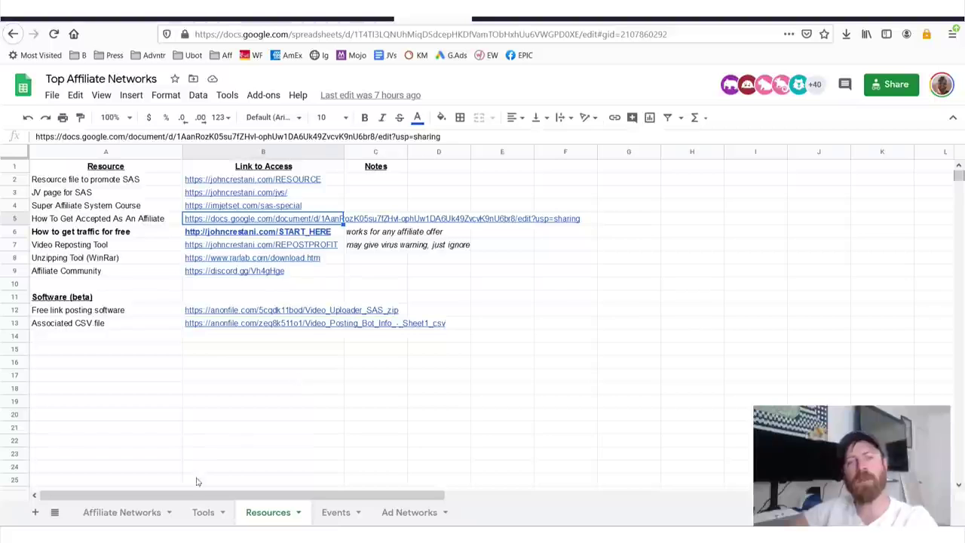
pyautogui.click(121, 512)
pyautogui.scroll(-3, 136, 418)
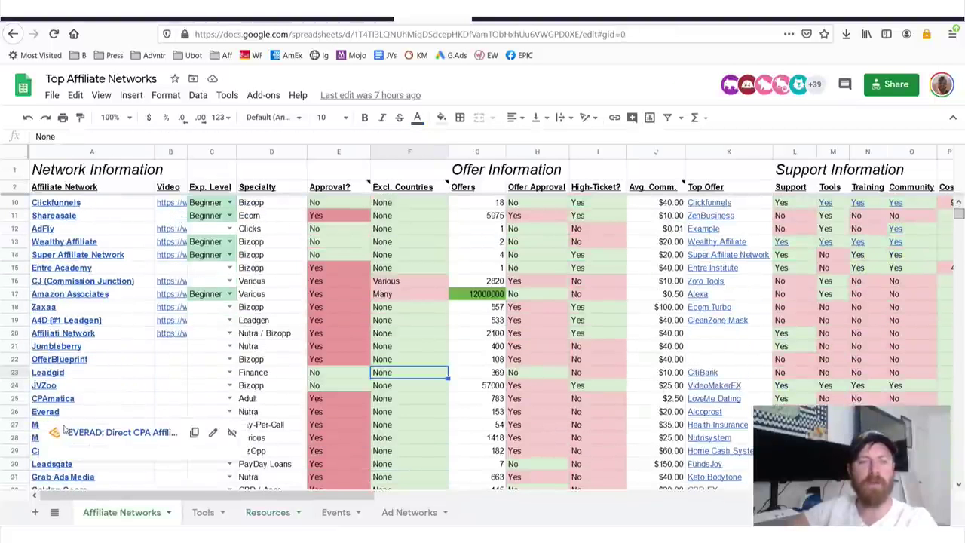
pyautogui.click(6, 426)
pyautogui.scroll(-2, 263, 419)
pyautogui.scroll(-1, 264, 418)
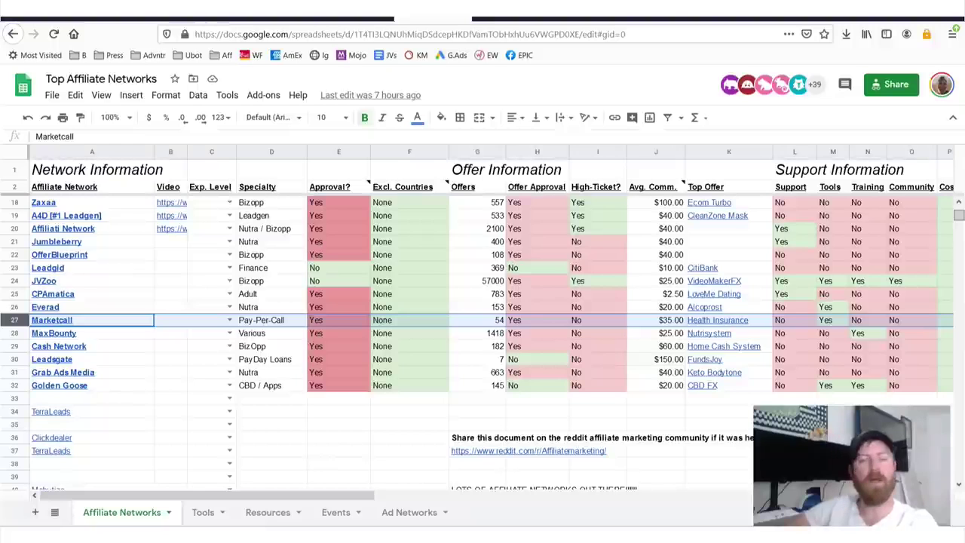
pyautogui.hotkey('alt', 'Tab')
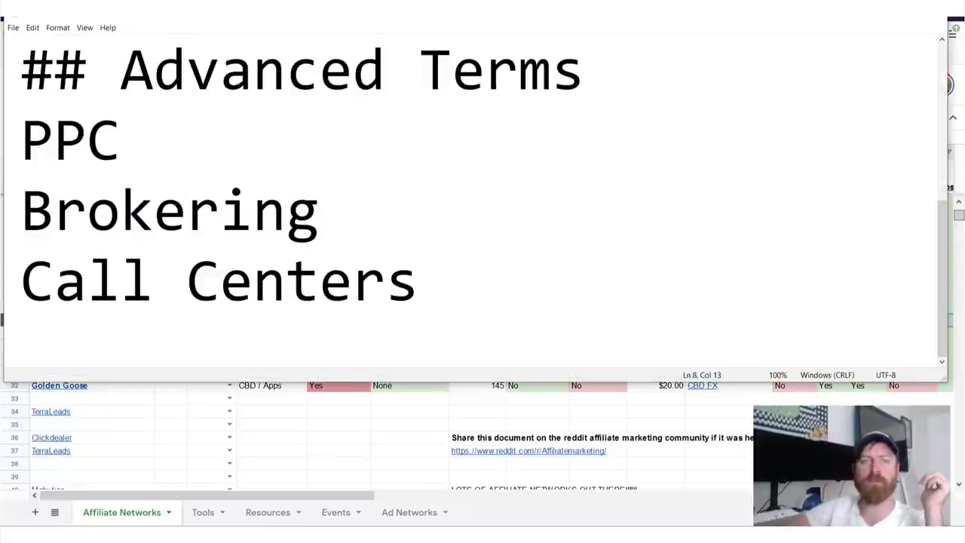
# Step: At the top of the Notepad notes, underline and circle the NETWORKS link, then clear the marks
pyautogui.scroll(2, 850, 75)
pyautogui.moveTo(850, 69); pyautogui.dragTo(33, 68)
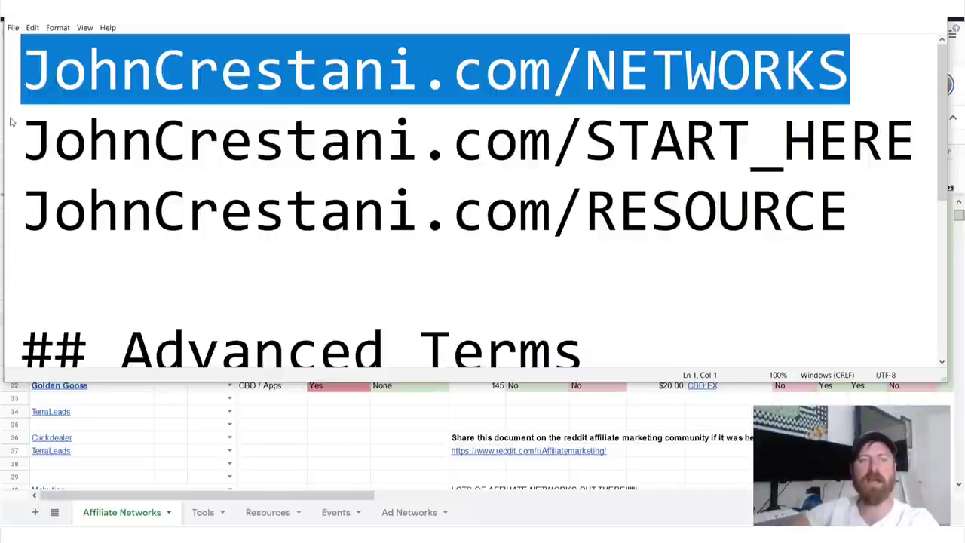
pyautogui.moveTo(12, 121)
pyautogui.mouseDown()
pyautogui.moveTo(905, 121)
pyautogui.moveTo(872, 20)
pyautogui.mouseUp()
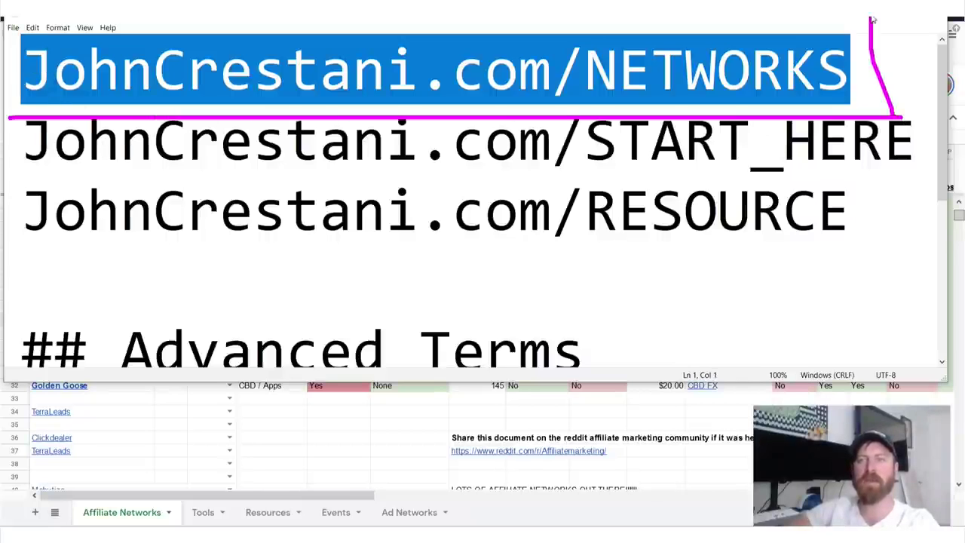
pyautogui.moveTo(302, 20)
pyautogui.mouseDown()
pyautogui.moveTo(23, 35)
pyautogui.moveTo(18, 110)
pyautogui.mouseUp()
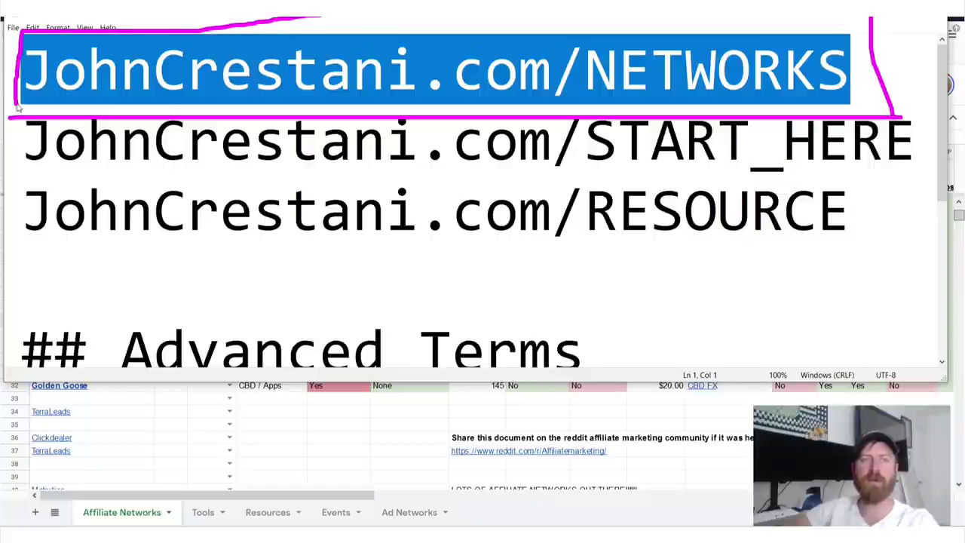
pyautogui.moveTo(61, 135)
pyautogui.mouseDown()
pyautogui.moveTo(922, 117)
pyautogui.moveTo(17, 96)
pyautogui.moveTo(926, 105)
pyautogui.moveTo(470, 101)
pyautogui.moveTo(10, 140)
pyautogui.mouseUp()
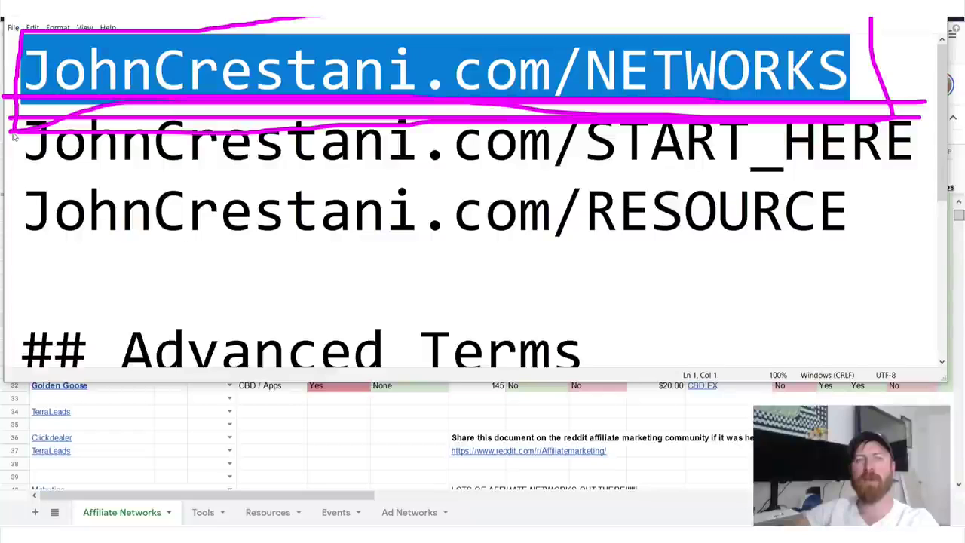
pyautogui.press('Escape')
# Step: Back in the spreadsheet, point out the top-ranked Digistore and Zaxaa entries
pyautogui.click(353, 415)
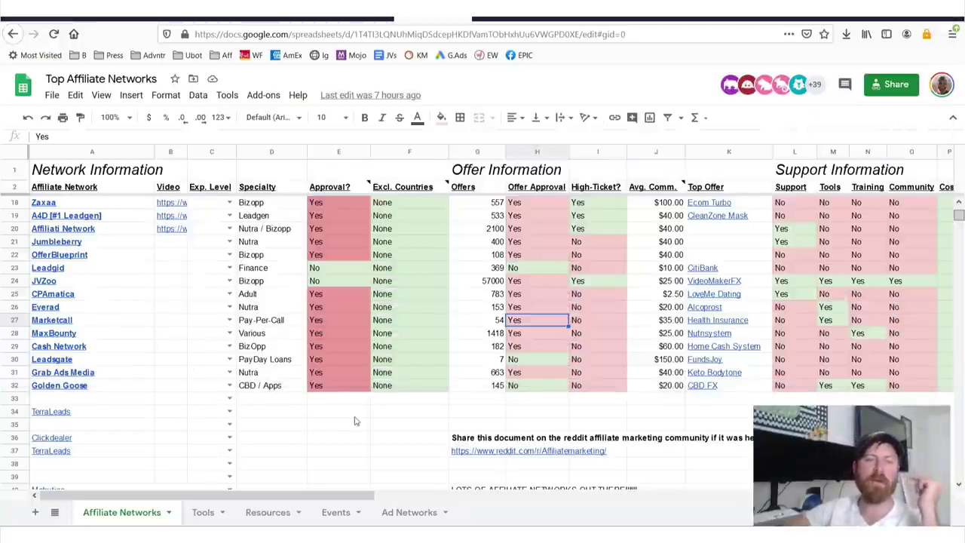
pyautogui.scroll(5, 178, 287)
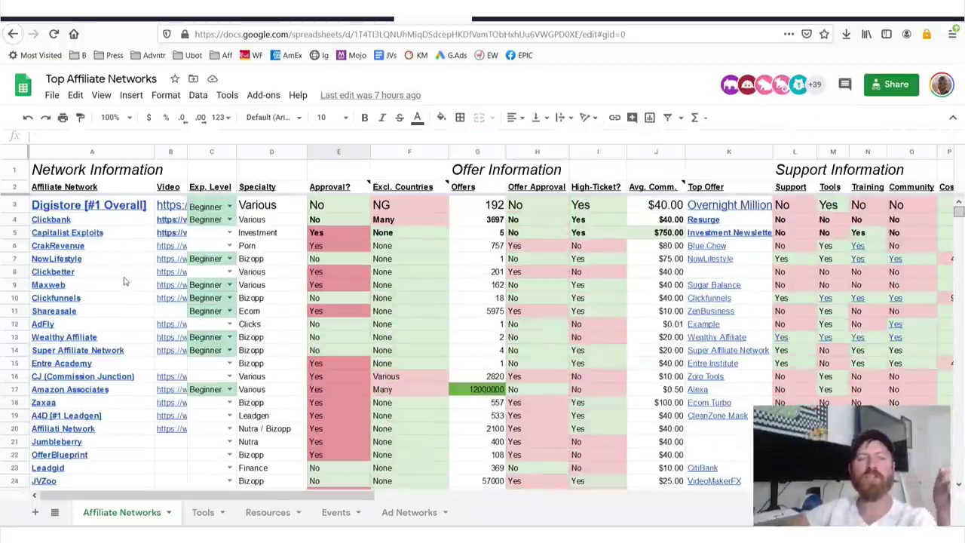
pyautogui.click(90, 204)
pyautogui.click(100, 329)
pyautogui.click(87, 404)
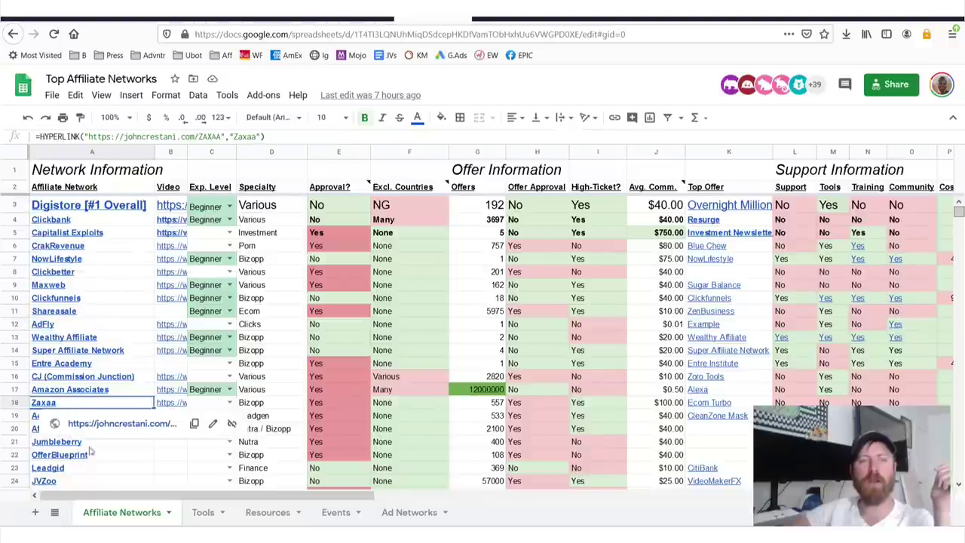
pyautogui.scroll(-3, 92, 455)
pyautogui.scroll(-2, 94, 459)
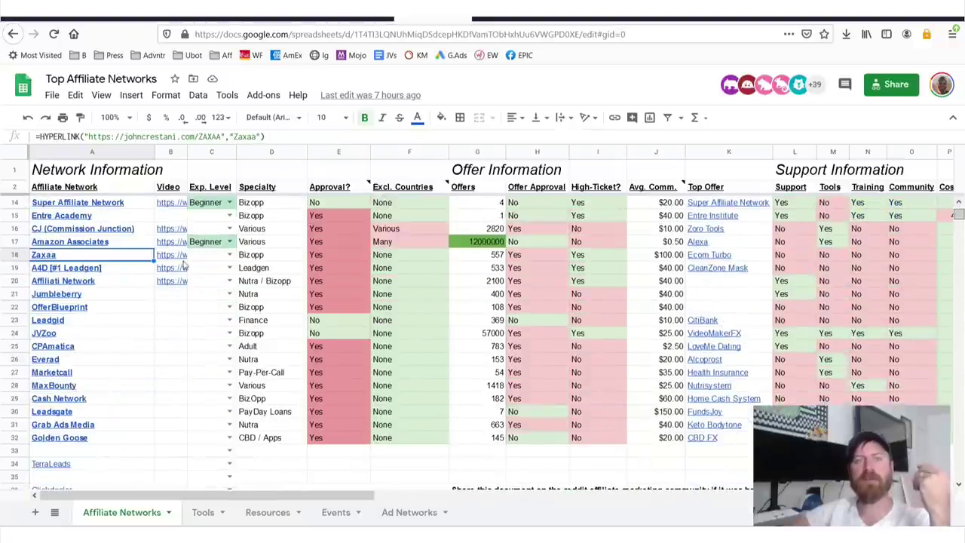
# Step: Preview the Super Affiliate Network, Capitalist Exploits, CJ and JVZoo video links, and point out MaxBounty
pyautogui.click(175, 255)
pyautogui.click(175, 202)
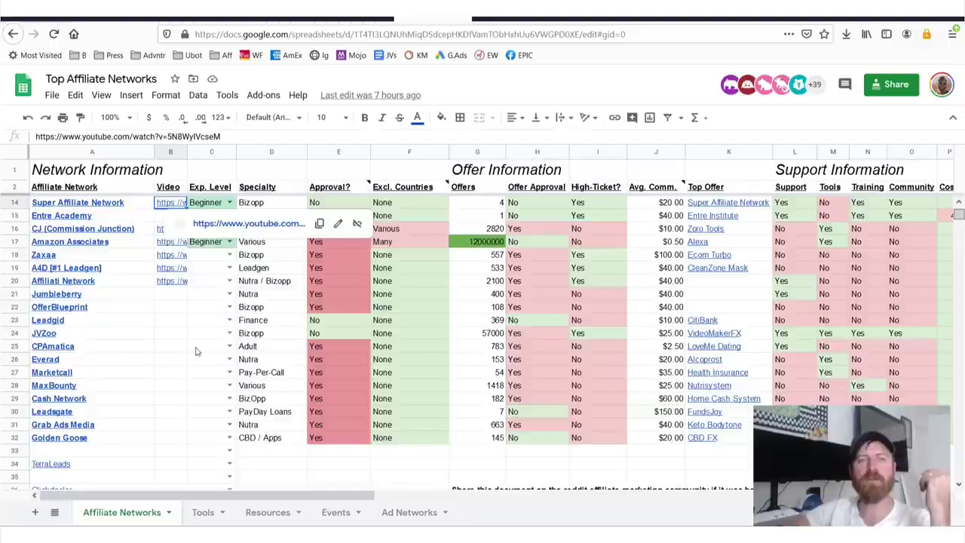
pyautogui.scroll(5, 198, 351)
pyautogui.click(172, 232)
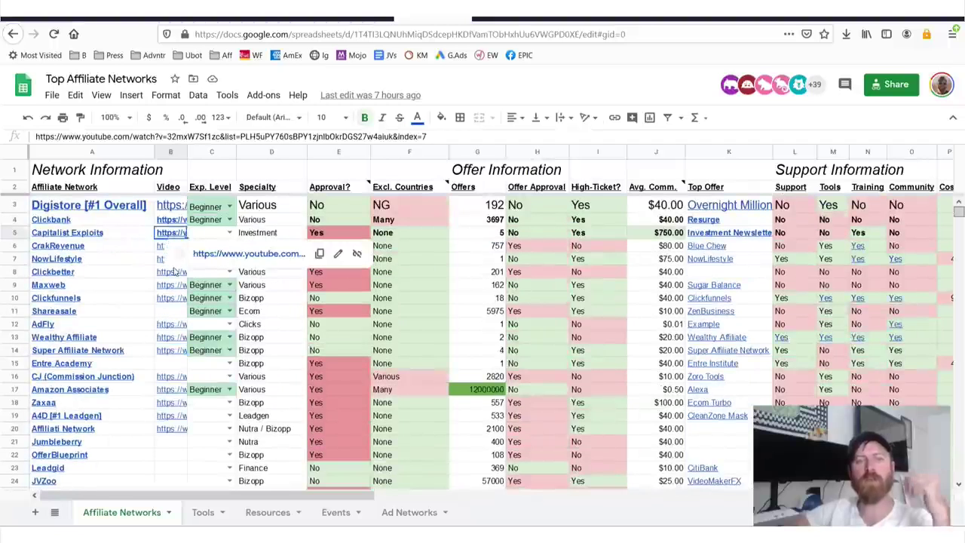
pyautogui.click(172, 323)
pyautogui.scroll(-5, 162, 335)
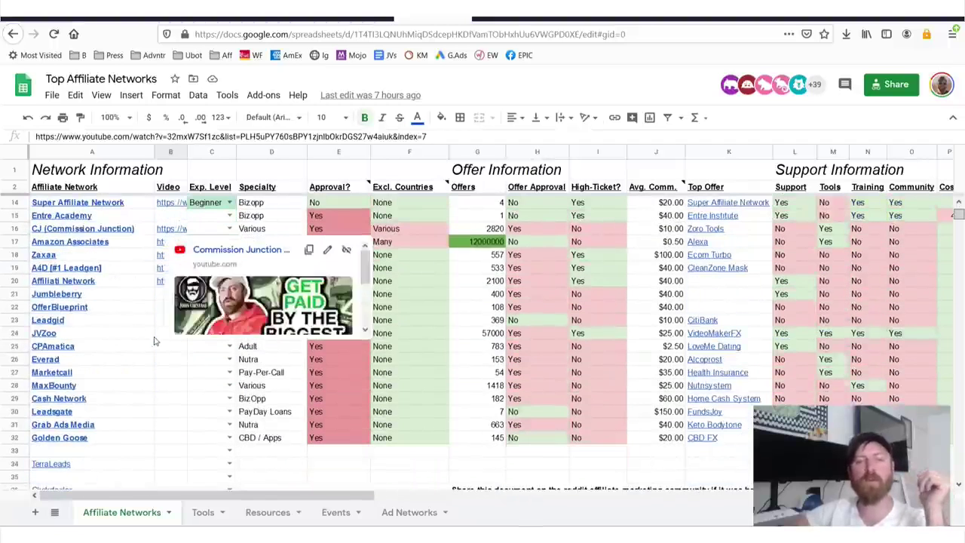
pyautogui.click(165, 333)
pyautogui.click(61, 385)
# Step: Check Marketcall's Pay-Per-Call specialty and excluded countries, including the Excl. Countries header note
pyautogui.click(297, 373)
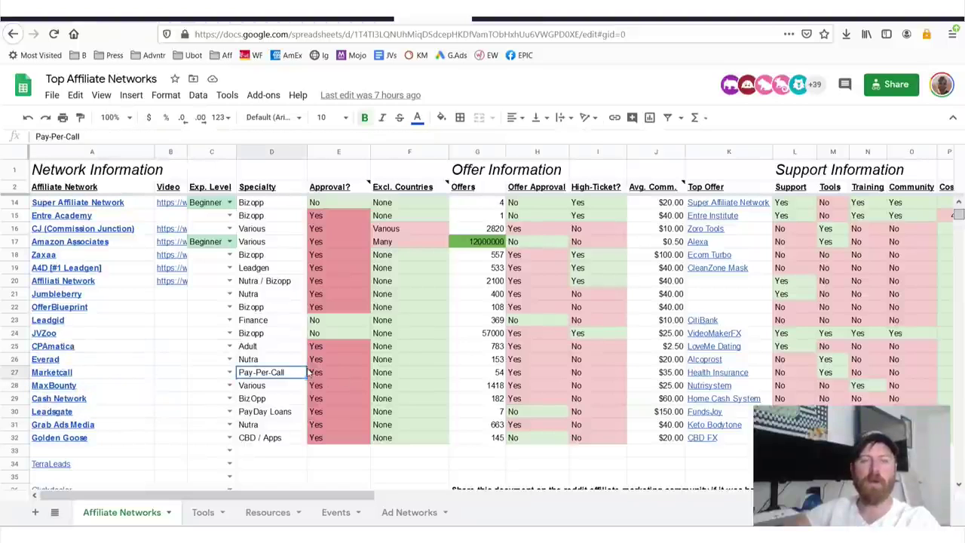
pyautogui.click(414, 377)
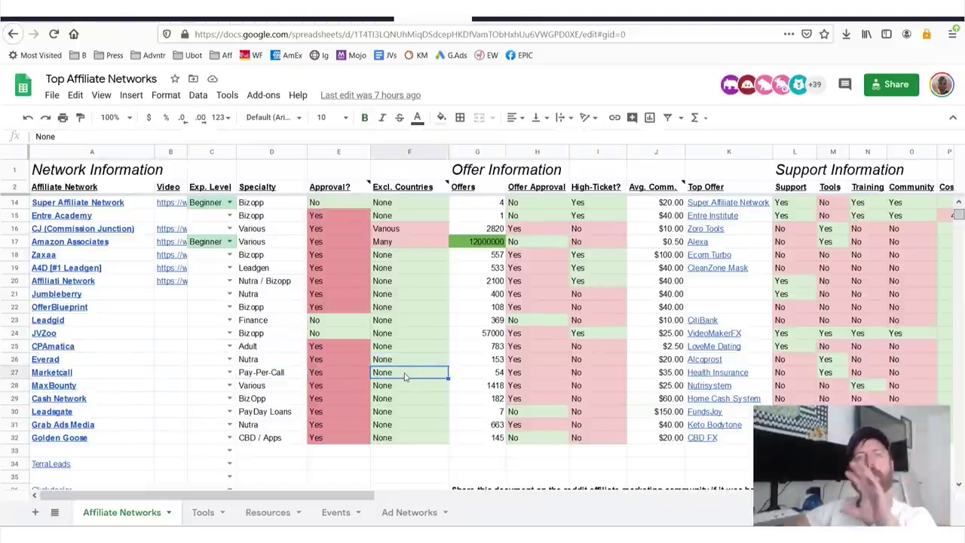
pyautogui.hotkey('ctrl', 'Up')
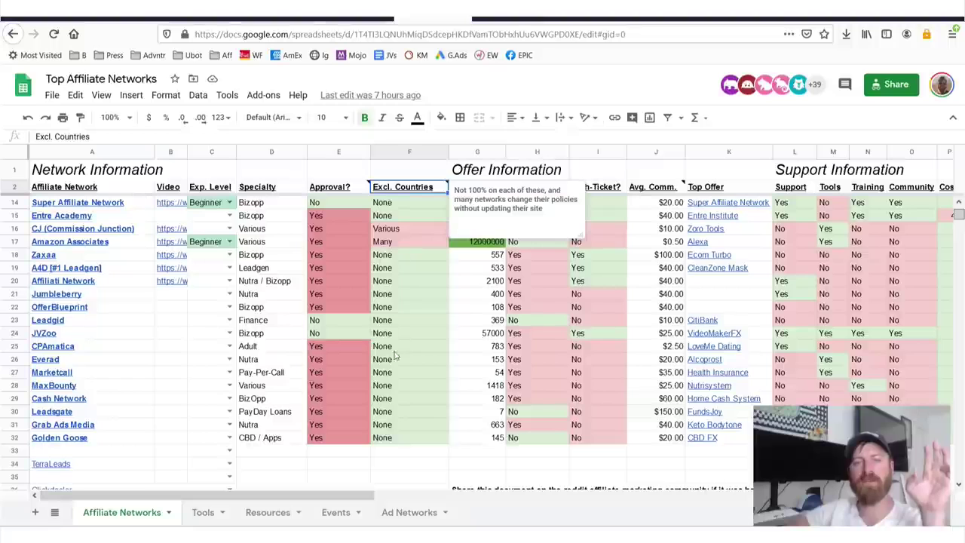
pyautogui.click(390, 363)
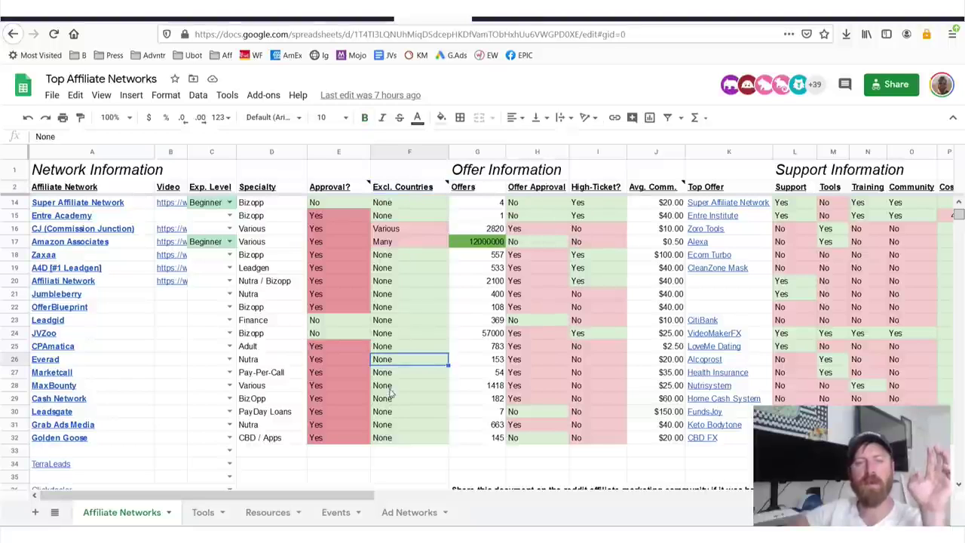
pyautogui.click(400, 376)
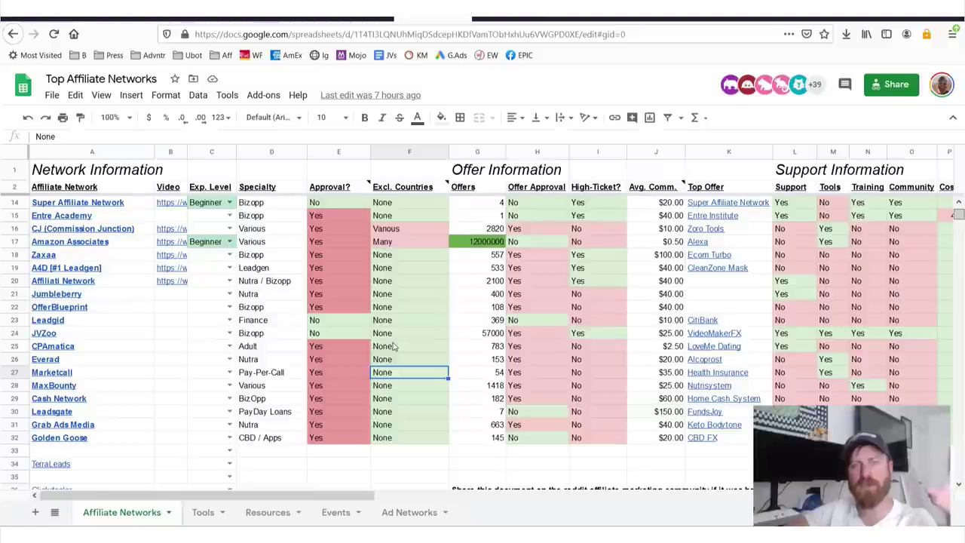
# Step: Check Marketcall's approval requirement, number of offers, cost to join and payout method
pyautogui.click(346, 376)
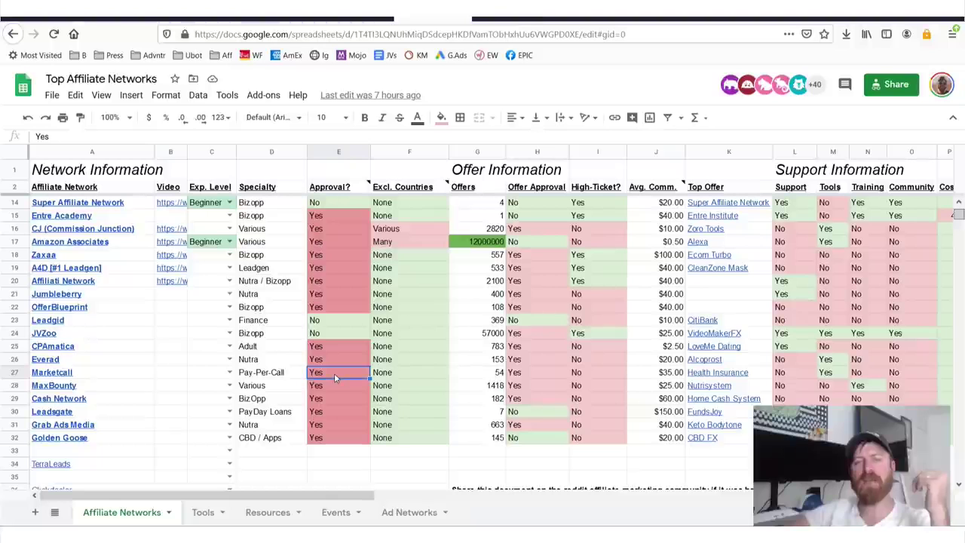
pyautogui.press('Right')
pyautogui.press('Right')
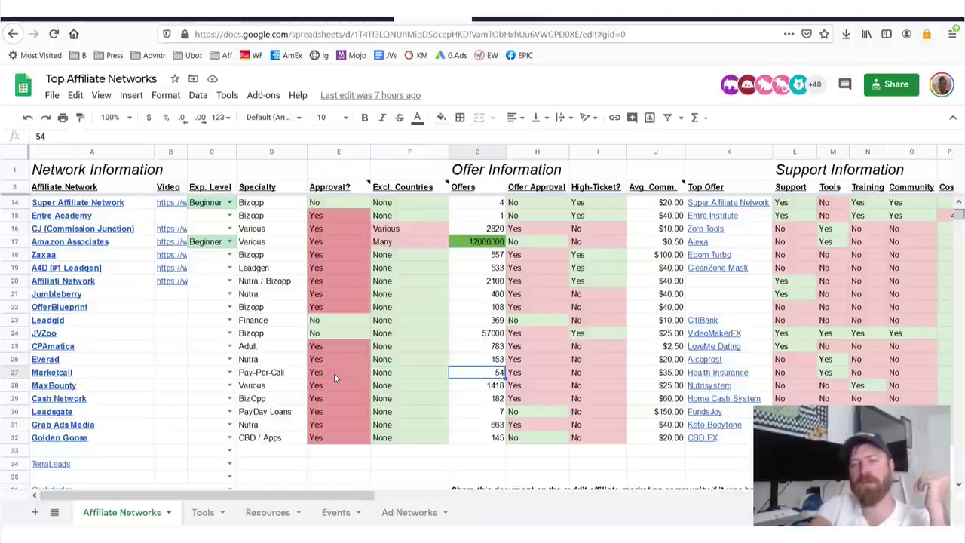
pyautogui.press('Right')
pyautogui.press('Right')
pyautogui.press('Right')
pyautogui.press('Right')
pyautogui.press('Right')
pyautogui.press('Right')
pyautogui.press('Left')
pyautogui.press('Left')
pyautogui.press('Left')
pyautogui.press('Left')
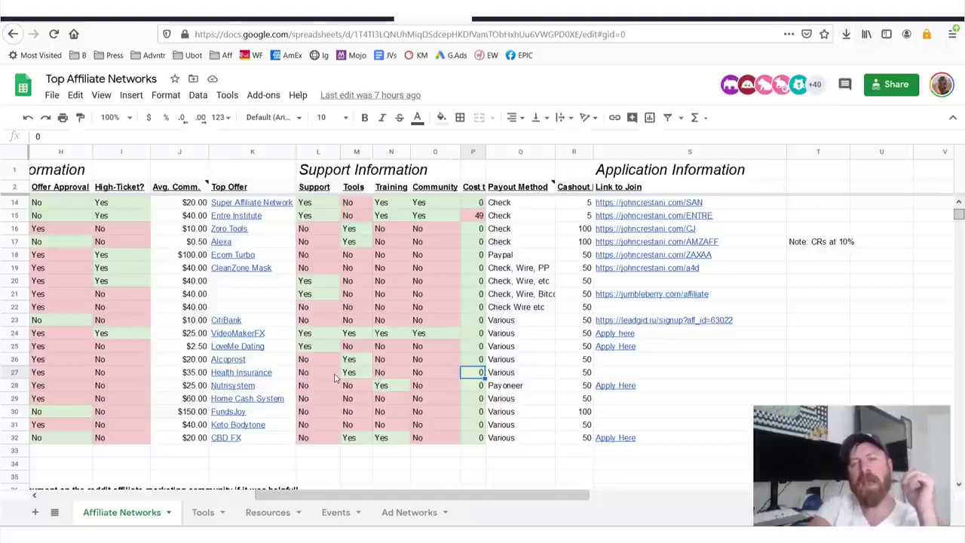
pyautogui.press('Right')
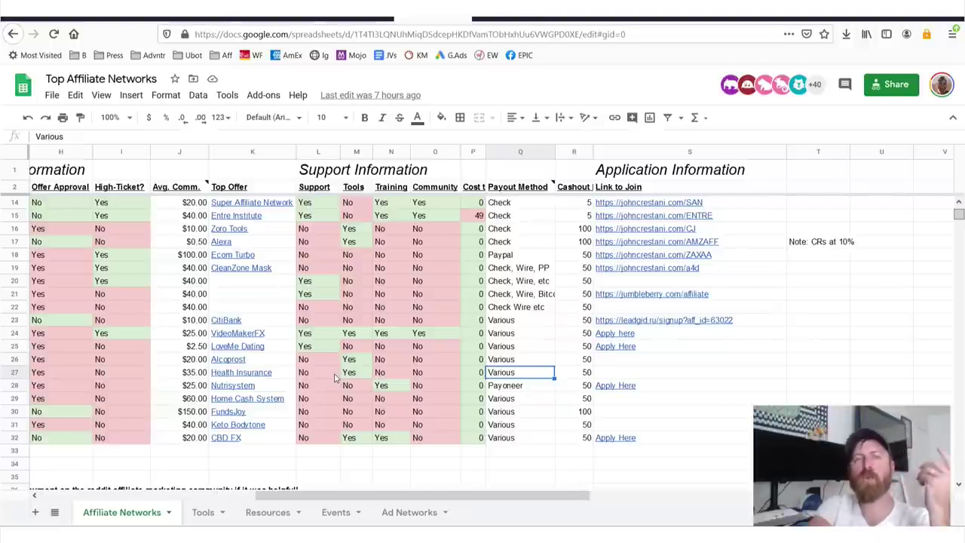
# Step: Step through Marketcall's cost, support details and average commission in row 27
pyautogui.press('Left')
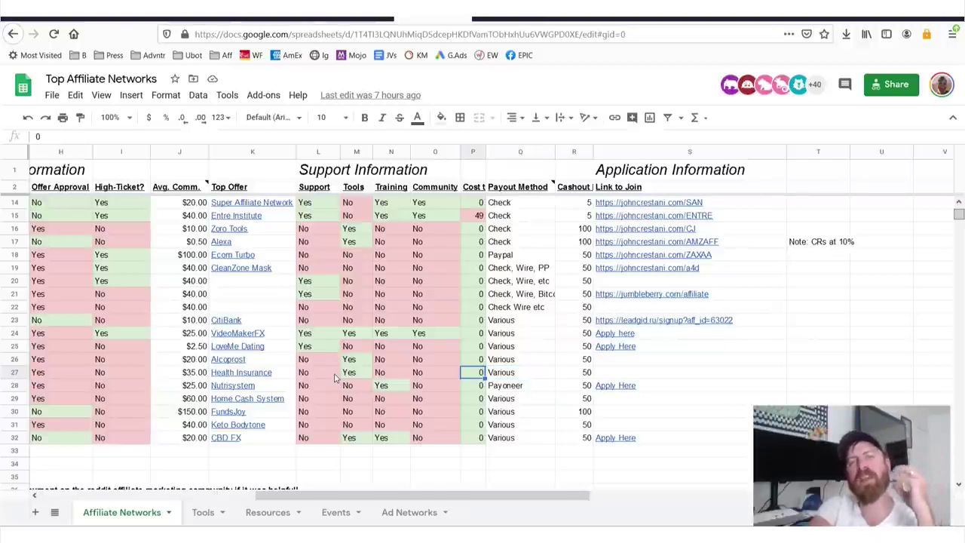
pyautogui.press('Left')
pyautogui.press('Right')
pyautogui.press('Right')
pyautogui.press('Left')
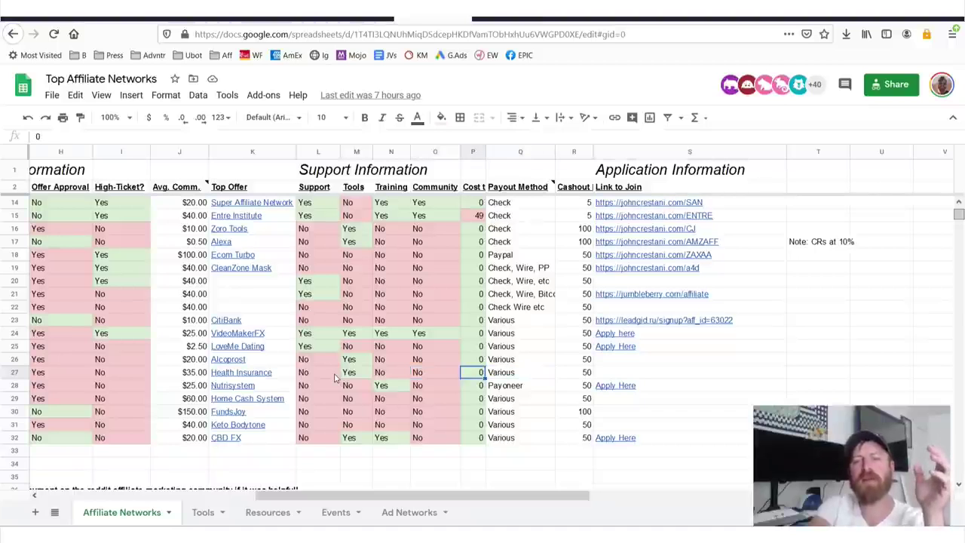
pyautogui.press('Left')
pyautogui.press('Left')
pyautogui.press('Right')
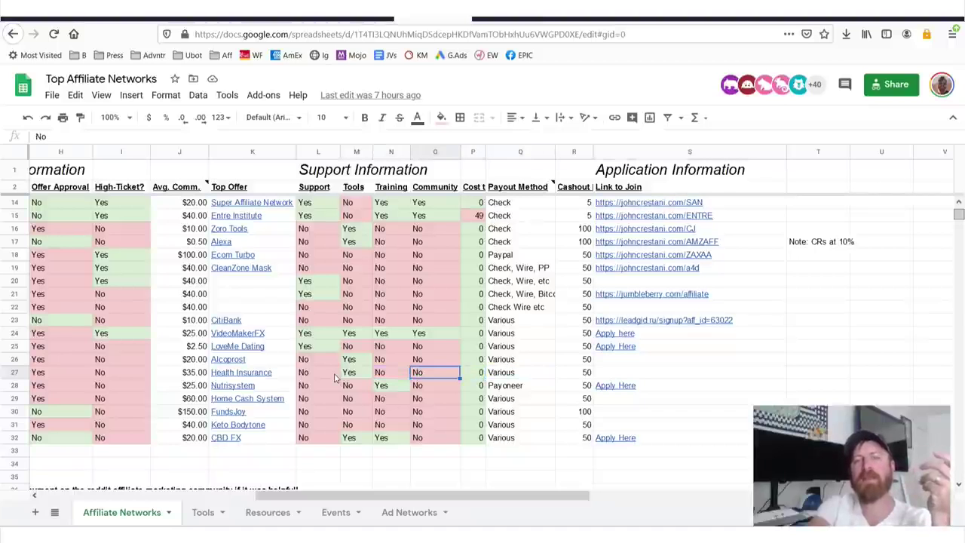
pyautogui.press('Right')
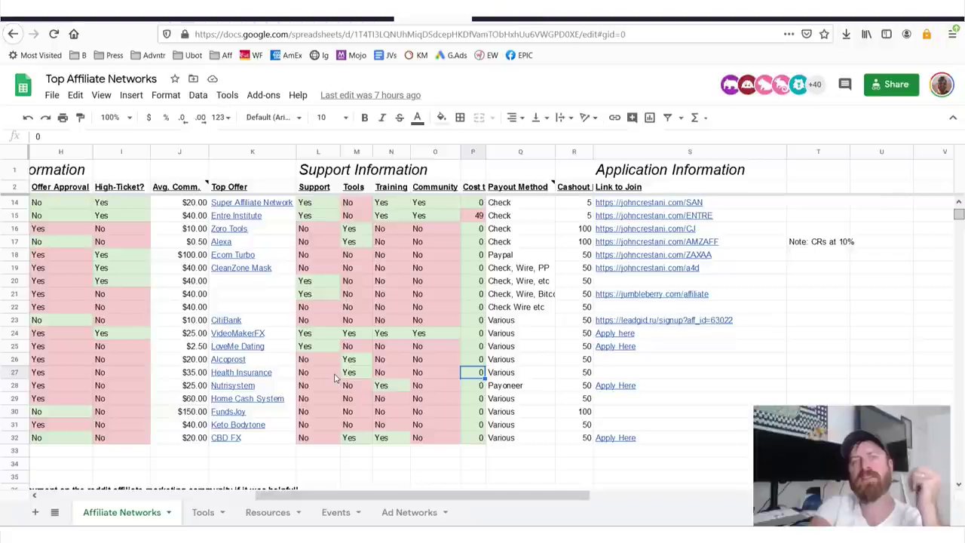
pyautogui.press('Left')
pyautogui.press('Left')
pyautogui.press('Left')
pyautogui.press('Left')
pyautogui.press('Left')
pyautogui.press('Left')
pyautogui.press('Left')
pyautogui.press('Left')
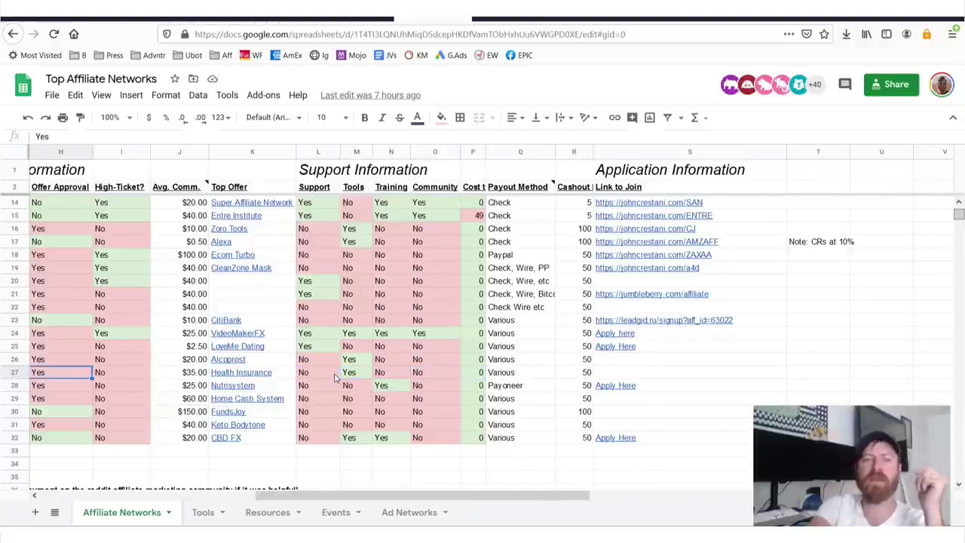
pyautogui.press('Left')
pyautogui.press('Left')
pyautogui.press('Left')
pyautogui.press('Left')
pyautogui.press('Left')
pyautogui.press('Left')
pyautogui.press('Left')
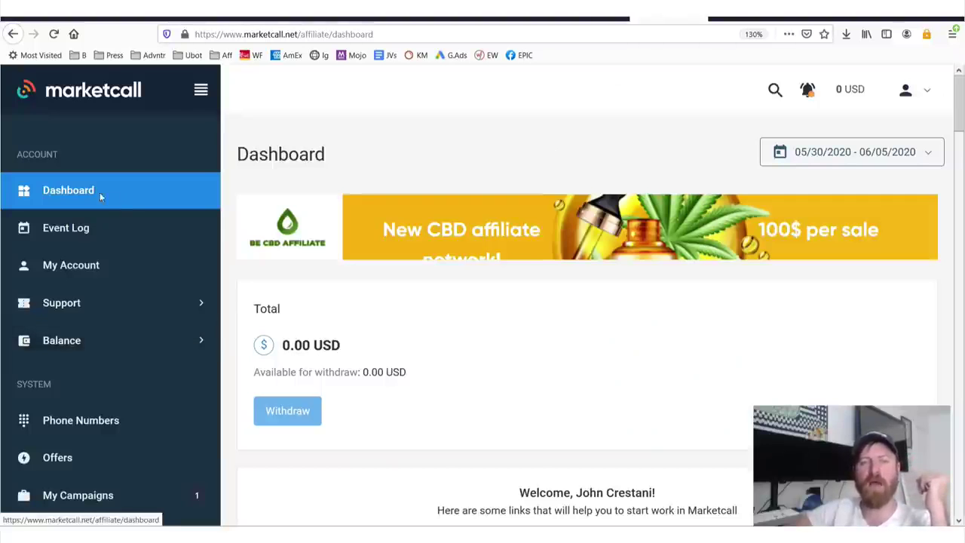
# Step: Box Offers in the dashboard sidebar in magenta and draw an arrow pointing to it
pyautogui.scroll(-4, 172, 324)
pyautogui.scroll(-1, 200, 315)
pyautogui.scroll(-1, 233, 225)
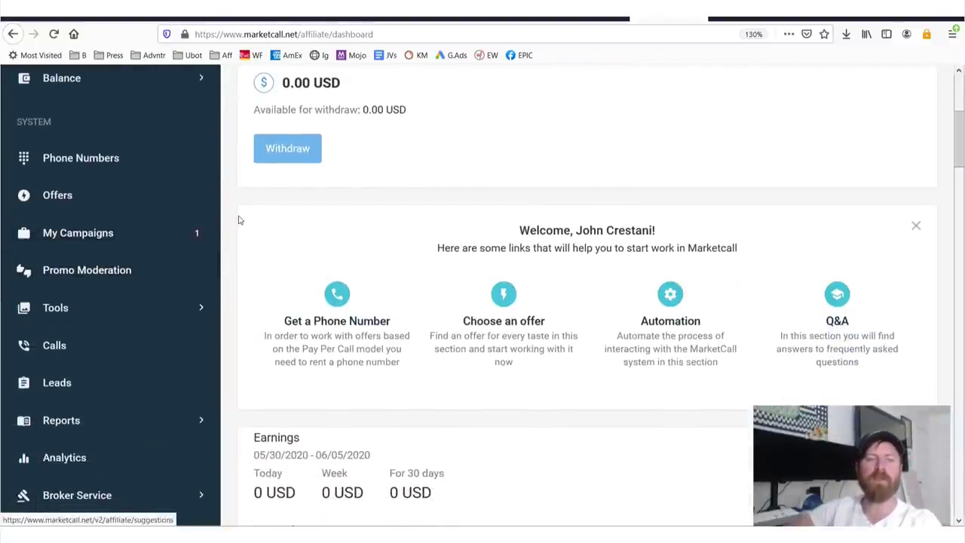
pyautogui.moveTo(238, 217); pyautogui.dragTo(6, 217)
pyautogui.moveTo(9, 181)
pyautogui.mouseDown()
pyautogui.moveTo(183, 183)
pyautogui.moveTo(219, 224)
pyautogui.moveTo(67, 219)
pyautogui.mouseUp()
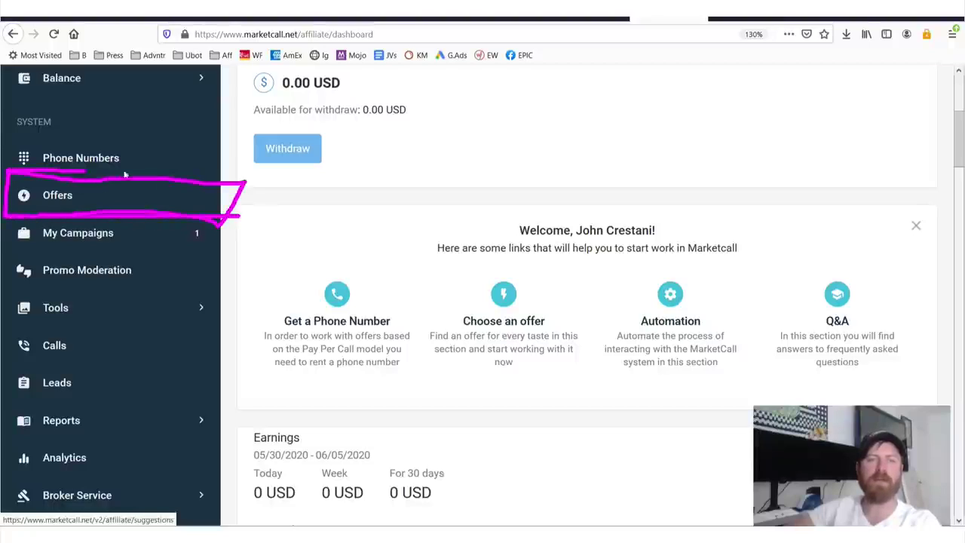
pyautogui.moveTo(125, 175); pyautogui.dragTo(219, 169)
pyautogui.moveTo(691, 147)
pyautogui.mouseDown()
pyautogui.moveTo(253, 197)
pyautogui.moveTo(294, 243)
pyautogui.moveTo(276, 219)
pyautogui.mouseUp()
# Step: Open the Offers list, briefly circle the Health Insurance BUNDLE offer title, and clear it
pyautogui.click(57, 195)
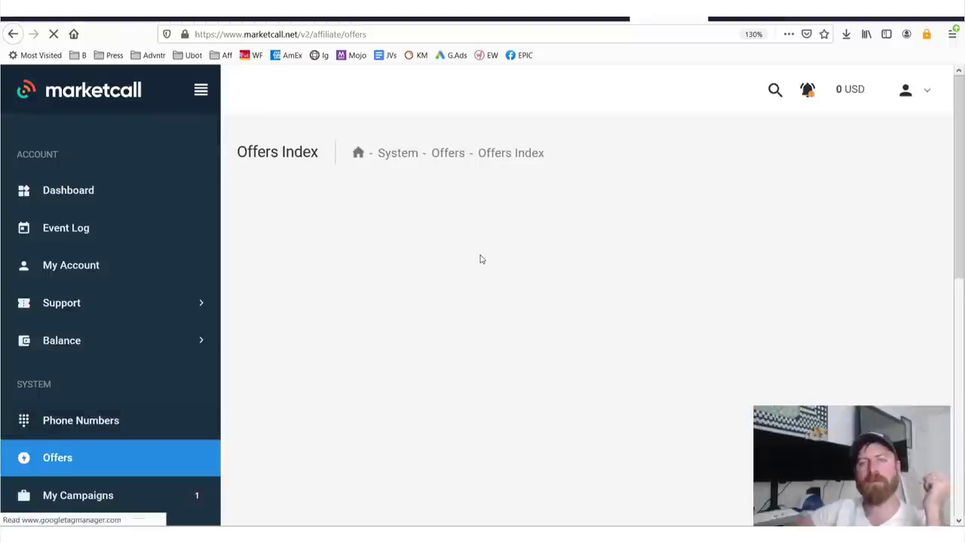
pyautogui.scroll(-10, 487, 241)
pyautogui.scroll(-5, 567, 284)
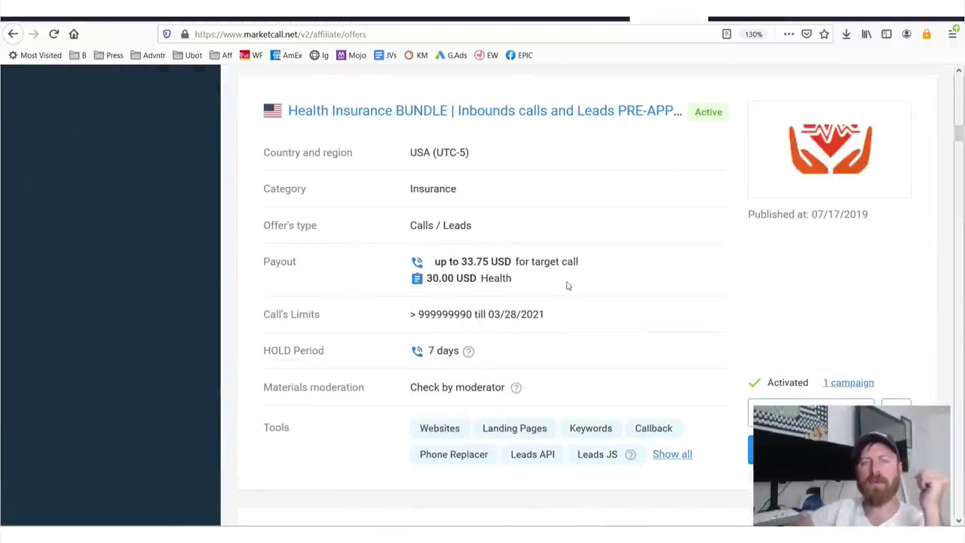
pyautogui.scroll(2, 538, 272)
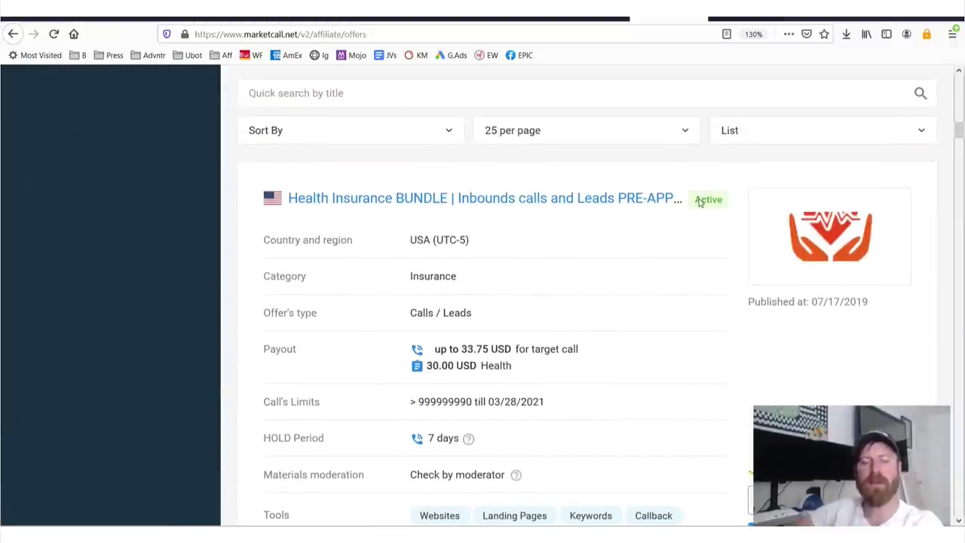
pyautogui.moveTo(286, 224)
pyautogui.mouseDown()
pyautogui.moveTo(753, 168)
pyautogui.moveTo(254, 163)
pyautogui.mouseUp()
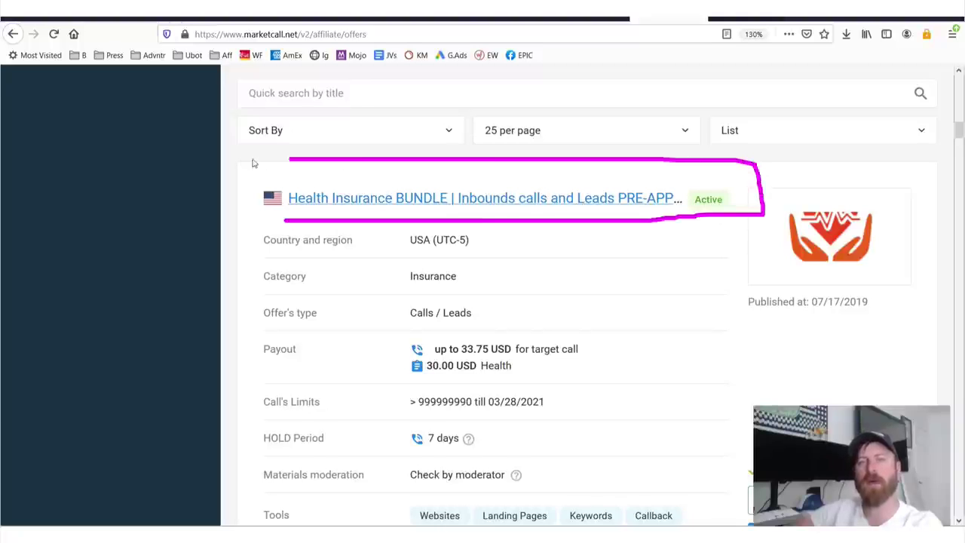
pyautogui.press('Escape')
# Step: Circle the Credit repair offer title and draw an arrow pointing at it
pyautogui.scroll(-3, 457, 252)
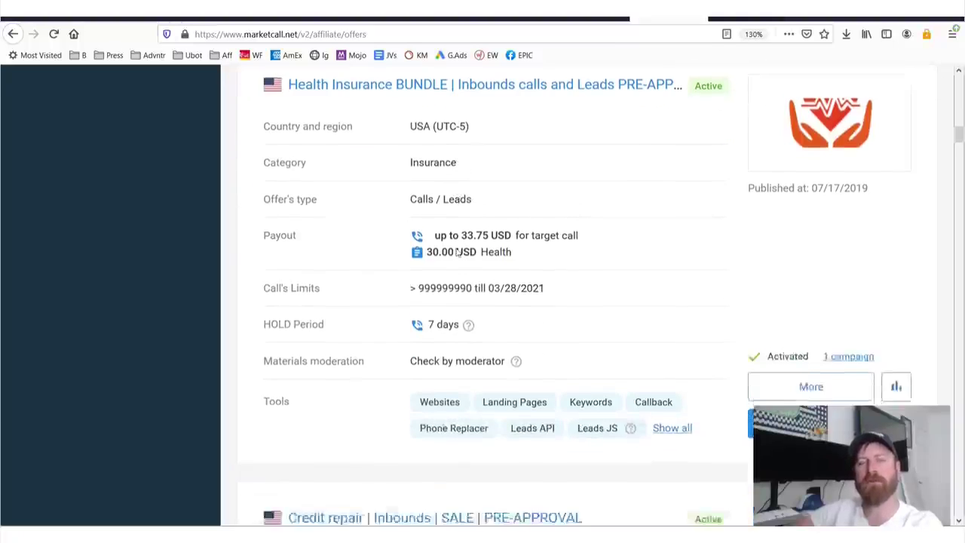
pyautogui.scroll(-3, 457, 252)
pyautogui.scroll(3, 456, 253)
pyautogui.scroll(2, 456, 252)
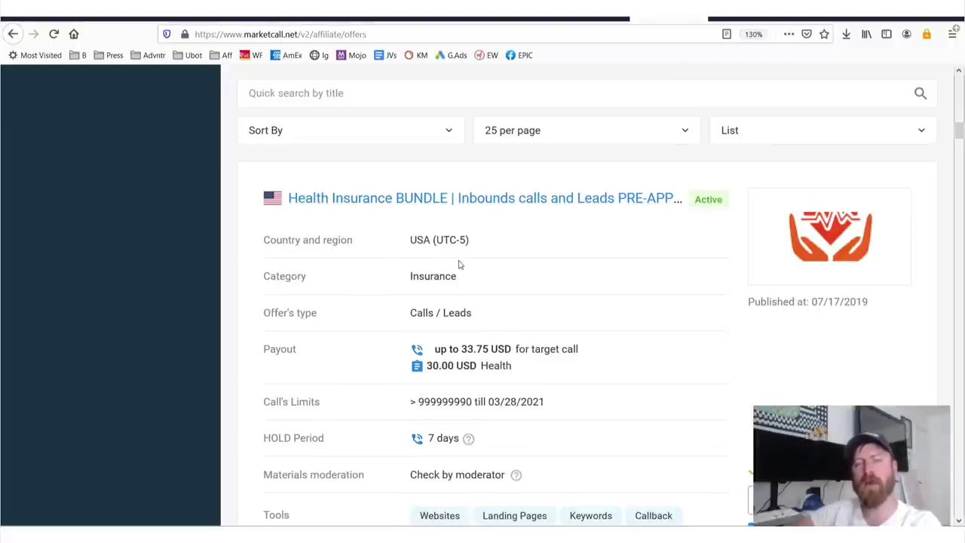
pyautogui.scroll(-5, 459, 264)
pyautogui.moveTo(399, 156)
pyautogui.mouseDown()
pyautogui.moveTo(241, 155)
pyautogui.moveTo(370, 214)
pyautogui.mouseUp()
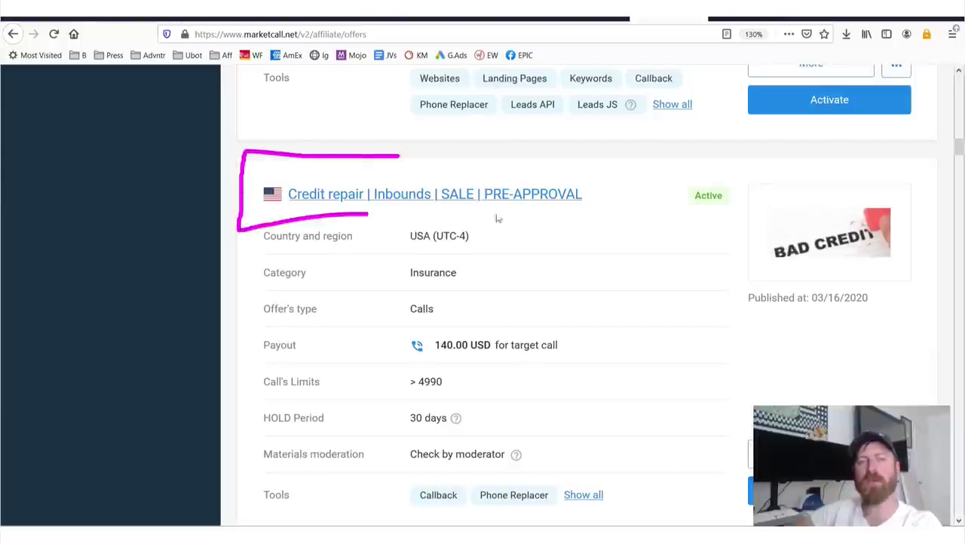
pyautogui.moveTo(498, 219); pyautogui.dragTo(280, 165)
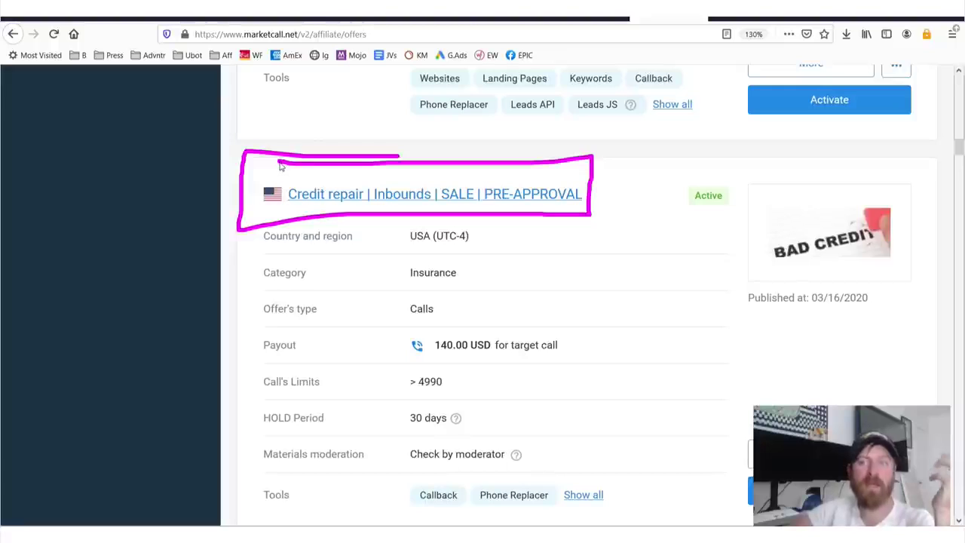
pyautogui.moveTo(567, 89)
pyautogui.mouseDown()
pyautogui.moveTo(711, 112)
pyautogui.moveTo(612, 195)
pyautogui.mouseUp()
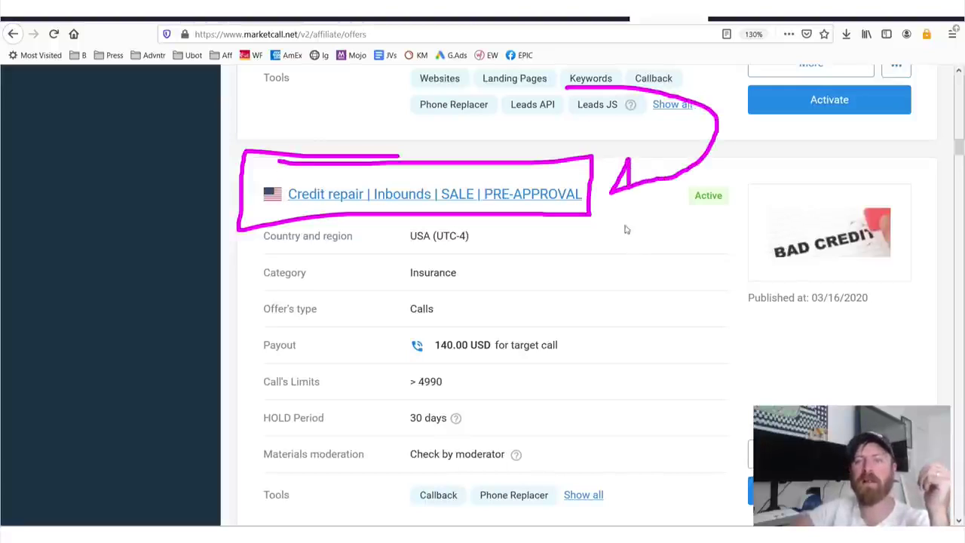
pyautogui.moveTo(625, 229); pyautogui.dragTo(623, 238)
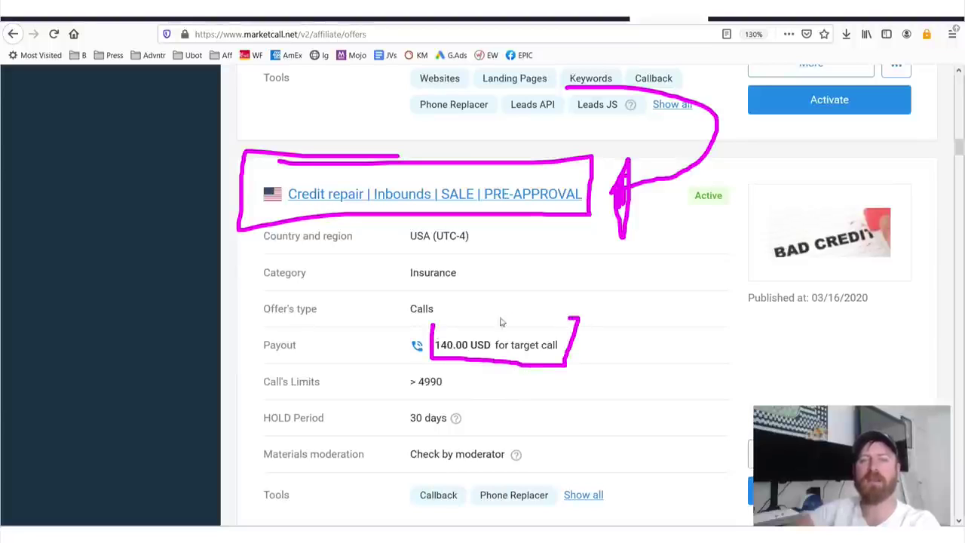
# Step: Box the Credit repair 140.00 USD per-call payout with an arrow from the title
pyautogui.moveTo(501, 322); pyautogui.dragTo(437, 323)
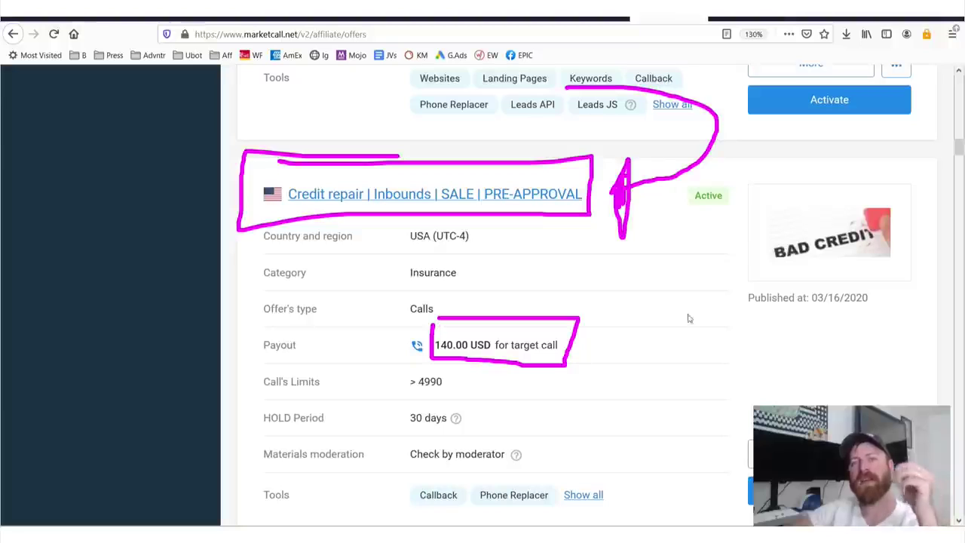
pyautogui.moveTo(570, 215); pyautogui.dragTo(603, 328)
pyautogui.moveTo(606, 364); pyautogui.dragTo(599, 353)
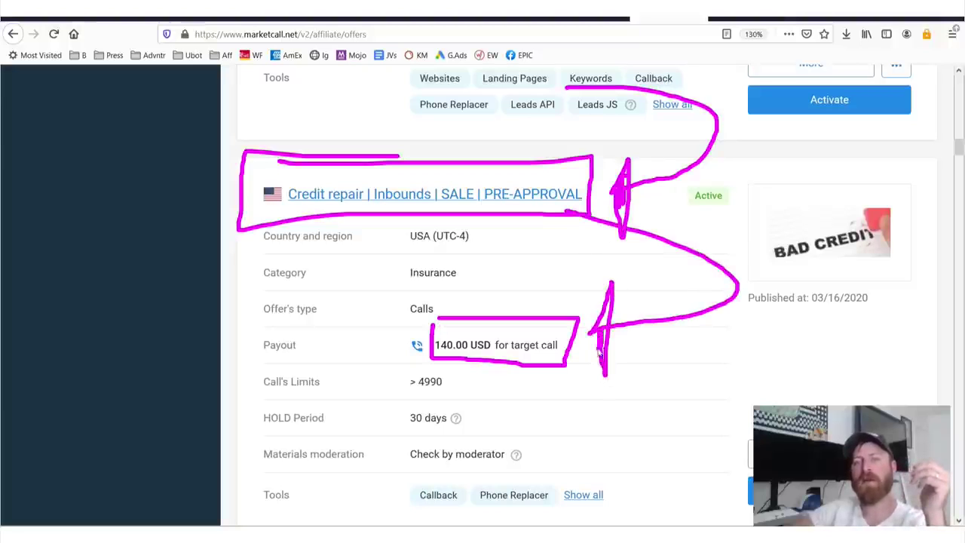
pyautogui.moveTo(416, 221); pyautogui.dragTo(273, 229)
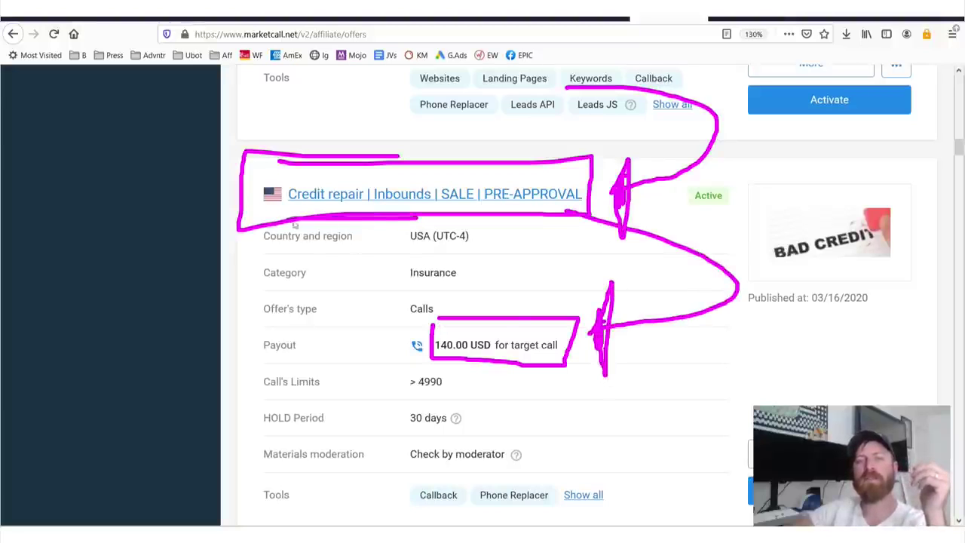
# Step: Circle the Auto insurance offer's 18.40 USD payout
pyautogui.scroll(-5, 592, 320)
pyautogui.scroll(-3, 592, 320)
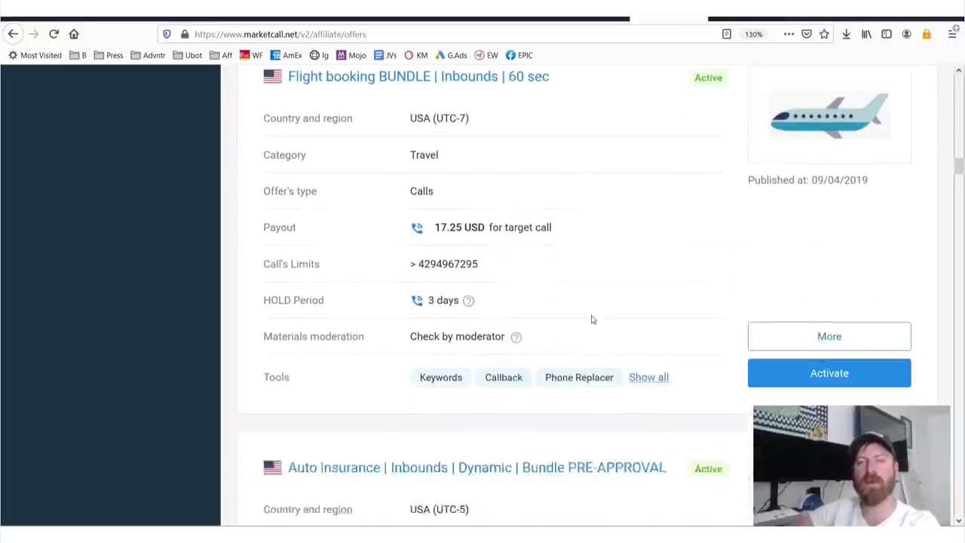
pyautogui.scroll(3, 520, 264)
pyautogui.scroll(-3, 520, 275)
pyautogui.scroll(-3, 503, 289)
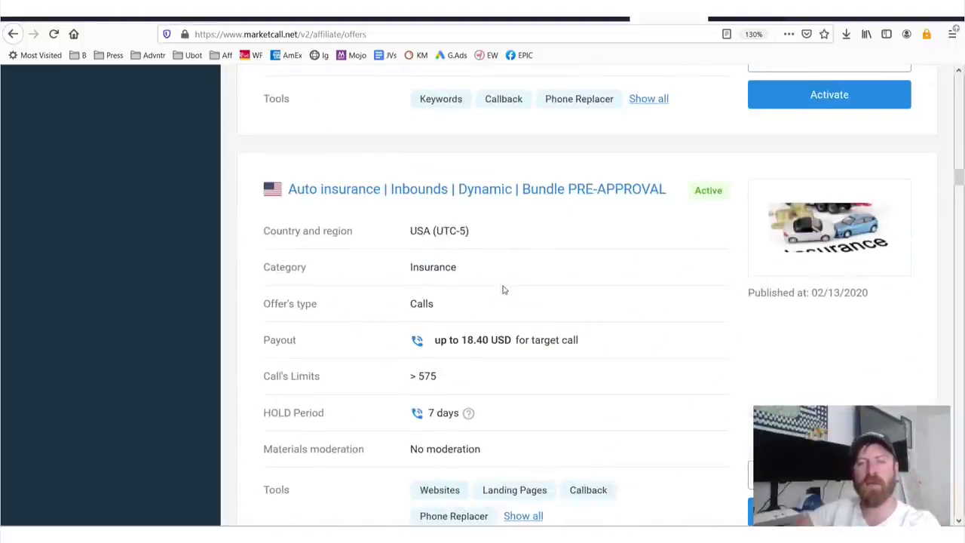
pyautogui.scroll(-2, 502, 286)
pyautogui.scroll(2, 500, 287)
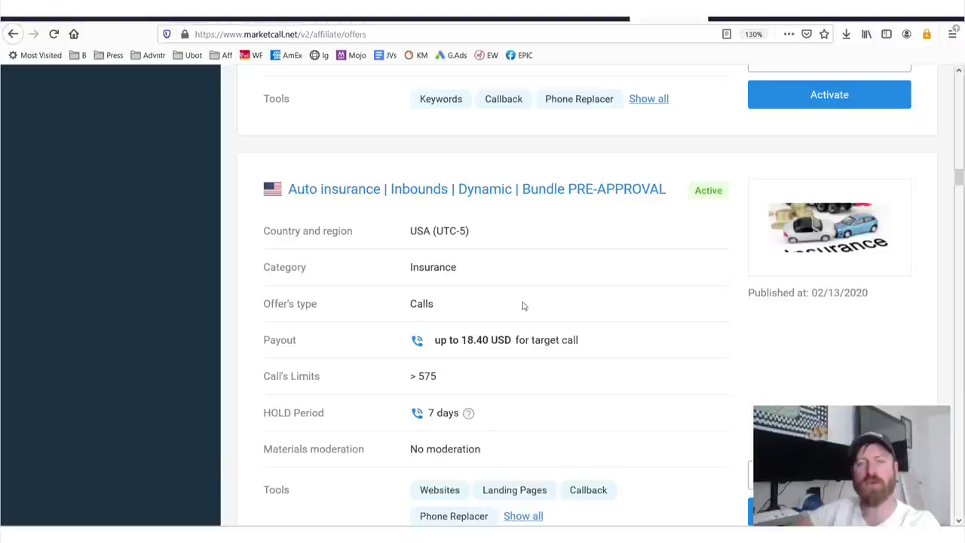
pyautogui.moveTo(524, 306); pyautogui.dragTo(513, 280)
# Step: Circle the Health Insurance BUNDLE offer's 31.50 USD payout
pyautogui.scroll(-4, 687, 305)
pyautogui.scroll(-3, 606, 317)
pyautogui.scroll(3, 596, 309)
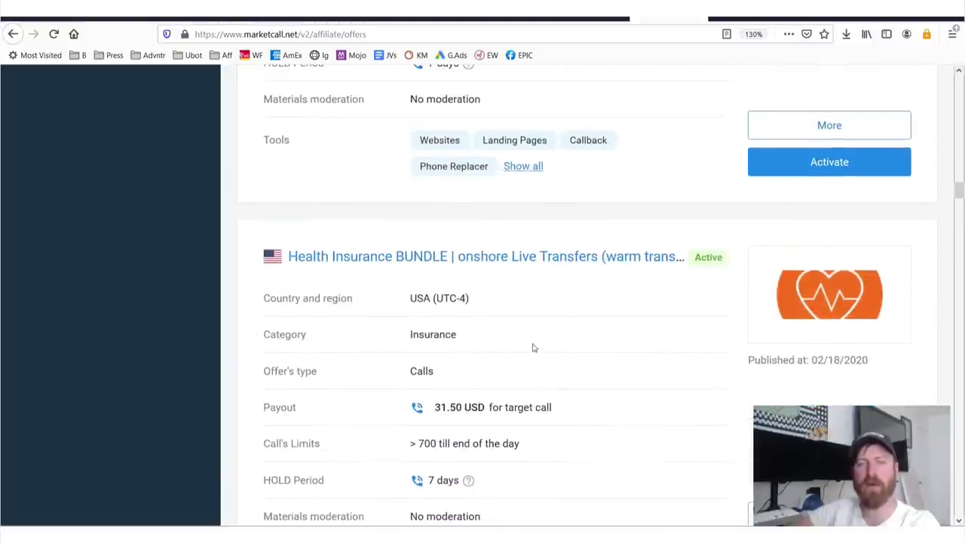
pyautogui.moveTo(504, 390); pyautogui.dragTo(523, 384)
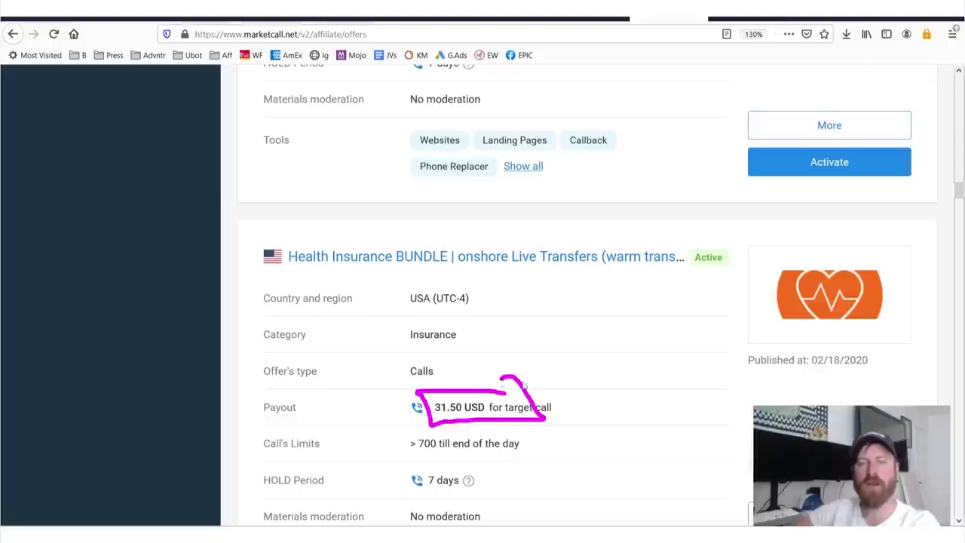
# Step: Underline the Home Warranty offer name, box its 35.00 USD payout with an arrow, then clear
pyautogui.scroll(-5, 646, 374)
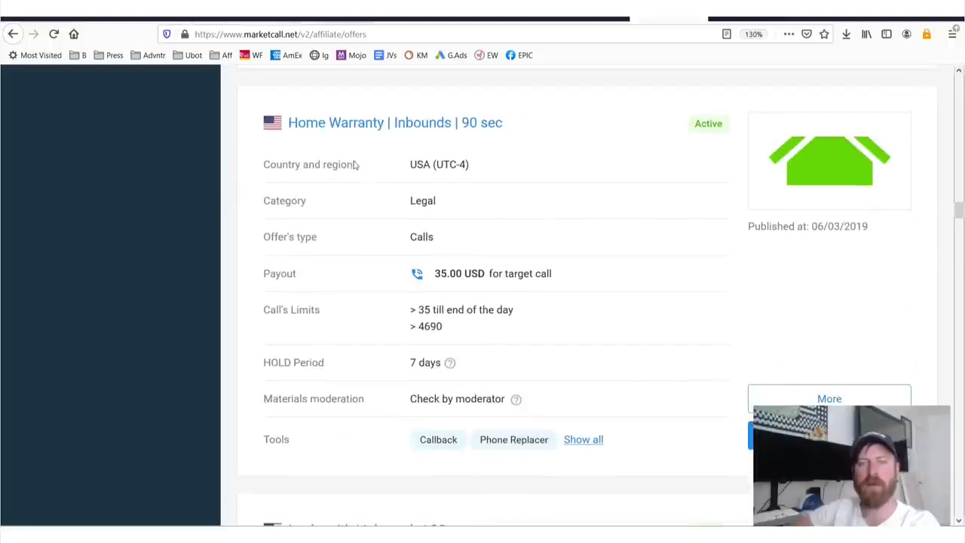
pyautogui.moveTo(367, 148); pyautogui.dragTo(388, 145)
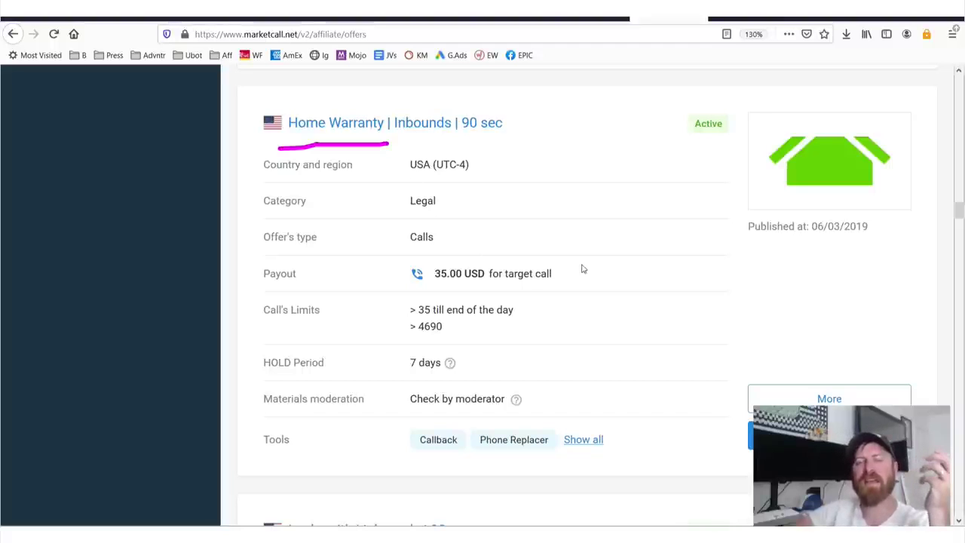
pyautogui.moveTo(566, 259); pyautogui.dragTo(417, 251)
pyautogui.moveTo(423, 287); pyautogui.dragTo(560, 296)
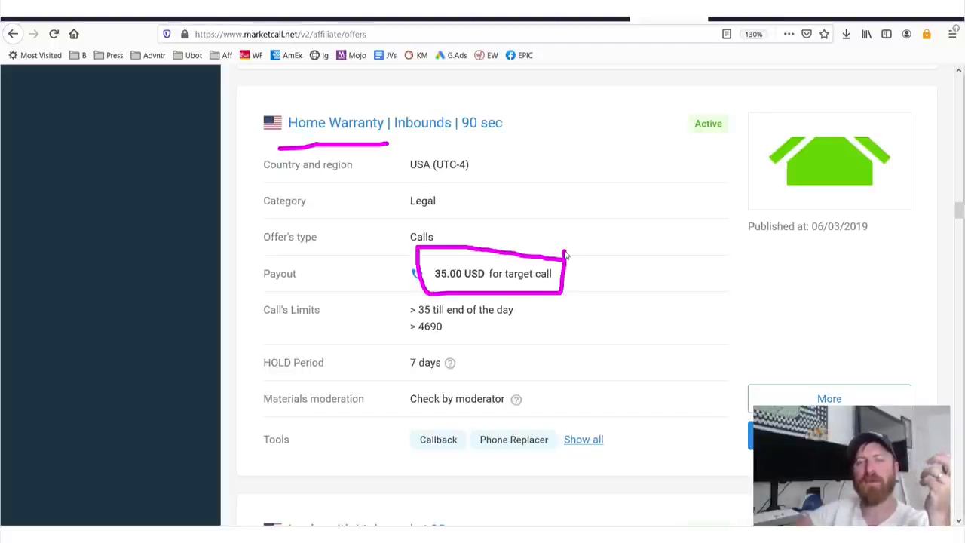
pyautogui.moveTo(565, 255)
pyautogui.mouseDown()
pyautogui.moveTo(575, 275)
pyautogui.moveTo(469, 259)
pyautogui.mouseUp()
pyautogui.moveTo(541, 123)
pyautogui.mouseDown()
pyautogui.moveTo(607, 265)
pyautogui.moveTo(633, 256)
pyautogui.moveTo(631, 243)
pyautogui.moveTo(627, 270)
pyautogui.mouseUp()
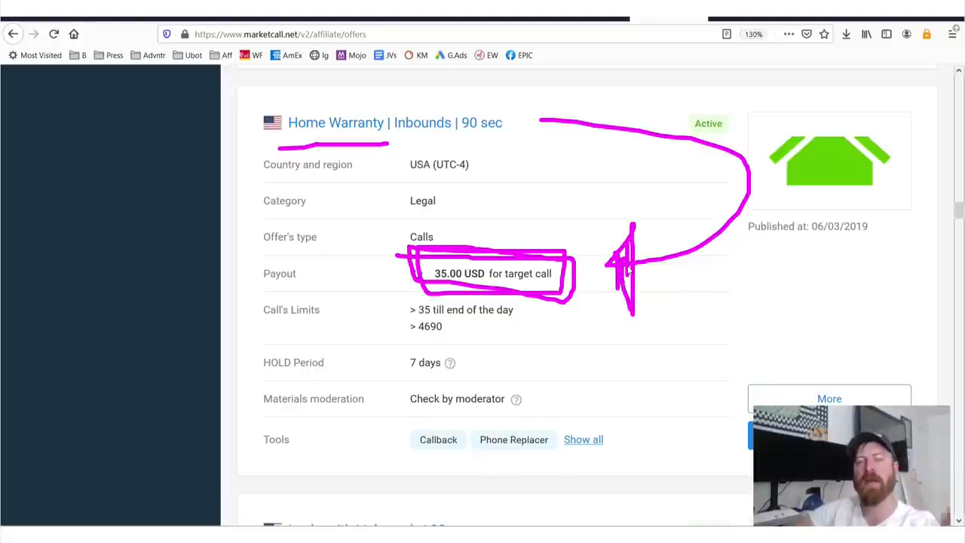
pyautogui.press('Escape')
# Step: Circle the Locksmith offer's 15.00 USD payout with an arrow, then clear and scroll the list
pyautogui.scroll(-3, 580, 286)
pyautogui.scroll(-2, 633, 305)
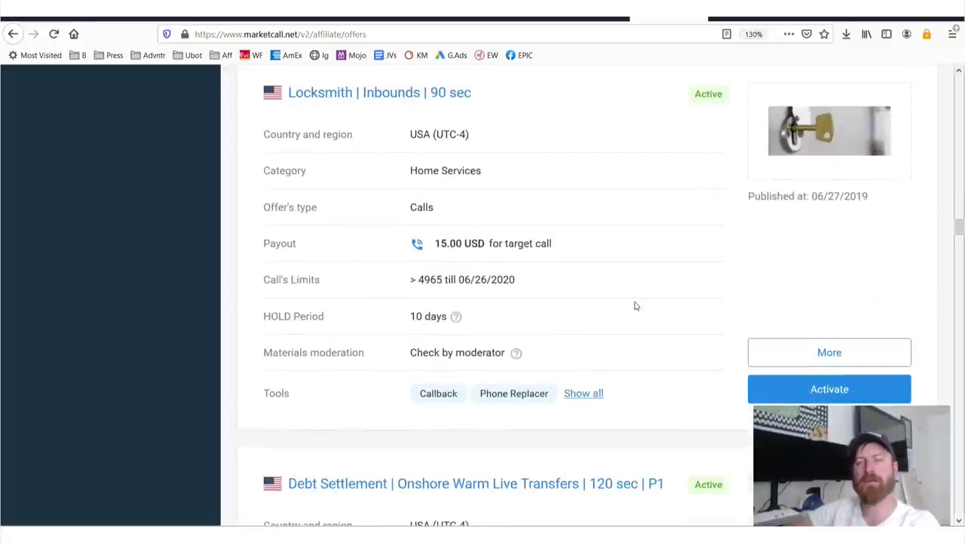
pyautogui.scroll(1, 528, 309)
pyautogui.moveTo(506, 312)
pyautogui.mouseDown()
pyautogui.moveTo(430, 309)
pyautogui.moveTo(594, 354)
pyautogui.moveTo(436, 305)
pyautogui.mouseUp()
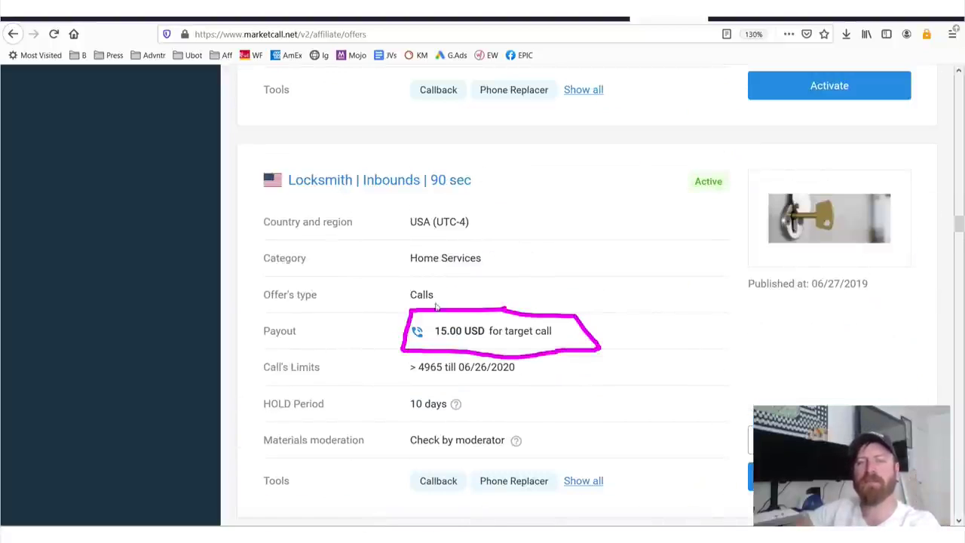
pyautogui.moveTo(554, 181)
pyautogui.mouseDown()
pyautogui.moveTo(581, 226)
pyautogui.moveTo(585, 322)
pyautogui.mouseUp()
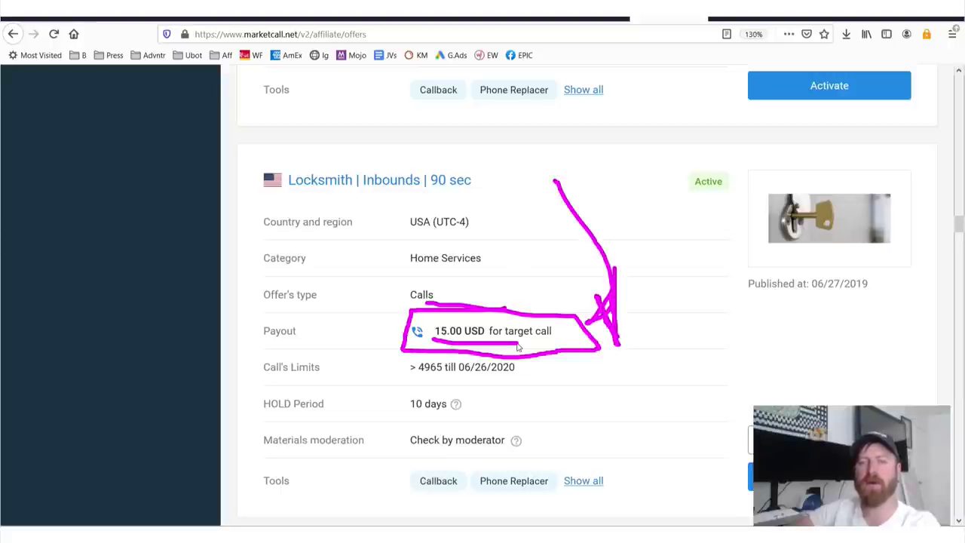
pyautogui.press('Escape')
pyautogui.scroll(-2, 696, 331)
pyautogui.scroll(-3, 678, 332)
pyautogui.scroll(-4, 618, 329)
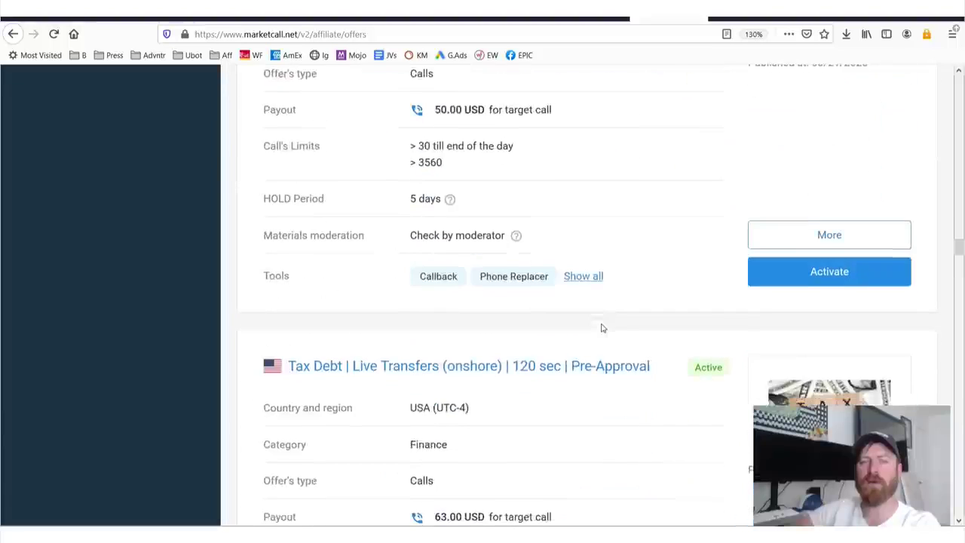
pyautogui.scroll(4, 600, 328)
pyautogui.scroll(-2, 573, 331)
pyautogui.scroll(1, 518, 270)
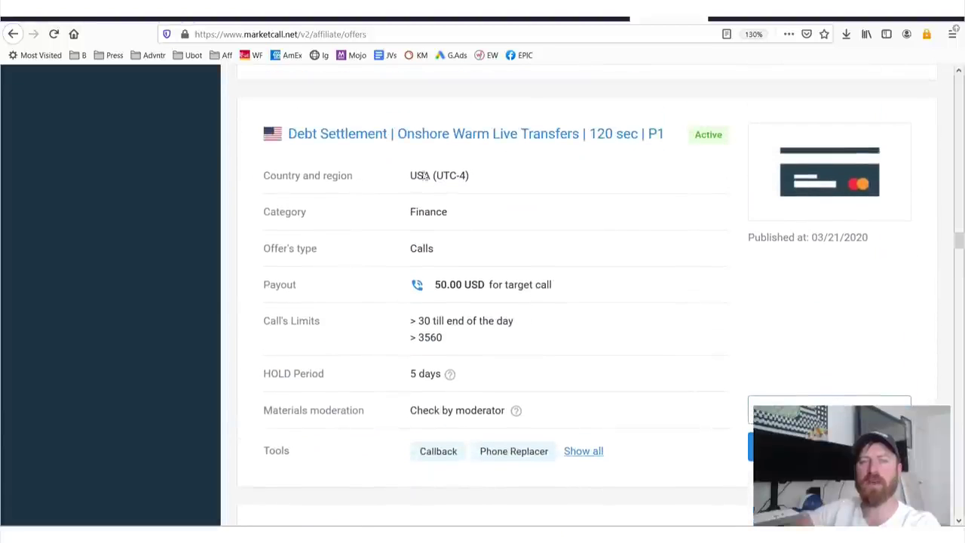
pyautogui.scroll(4, 512, 273)
pyautogui.scroll(2, 498, 282)
# Step: Box the Locksmith offer title, point two arrows at it, and underline 'Inbounds | 90 sec'
pyautogui.moveTo(260, 144)
pyautogui.mouseDown()
pyautogui.moveTo(531, 216)
pyautogui.moveTo(260, 147)
pyautogui.mouseUp()
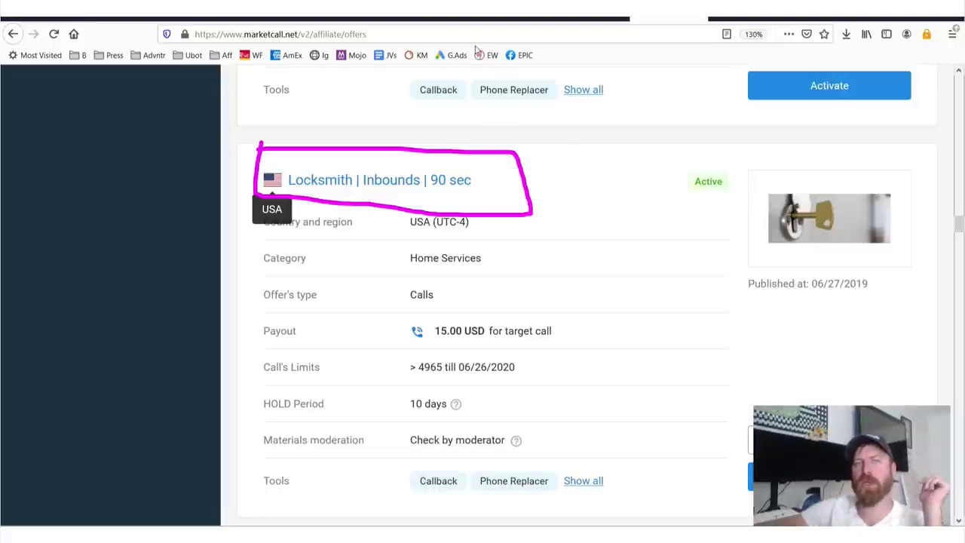
pyautogui.moveTo(550, 62)
pyautogui.mouseDown()
pyautogui.moveTo(649, 143)
pyautogui.moveTo(571, 140)
pyautogui.moveTo(558, 241)
pyautogui.mouseUp()
pyautogui.moveTo(556, 198); pyautogui.dragTo(560, 212)
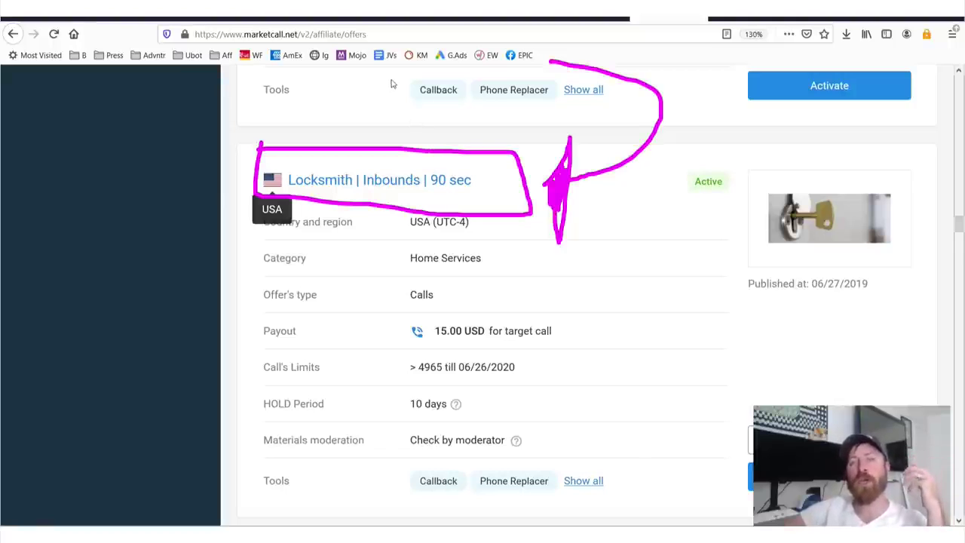
pyautogui.moveTo(390, 78); pyautogui.dragTo(410, 134)
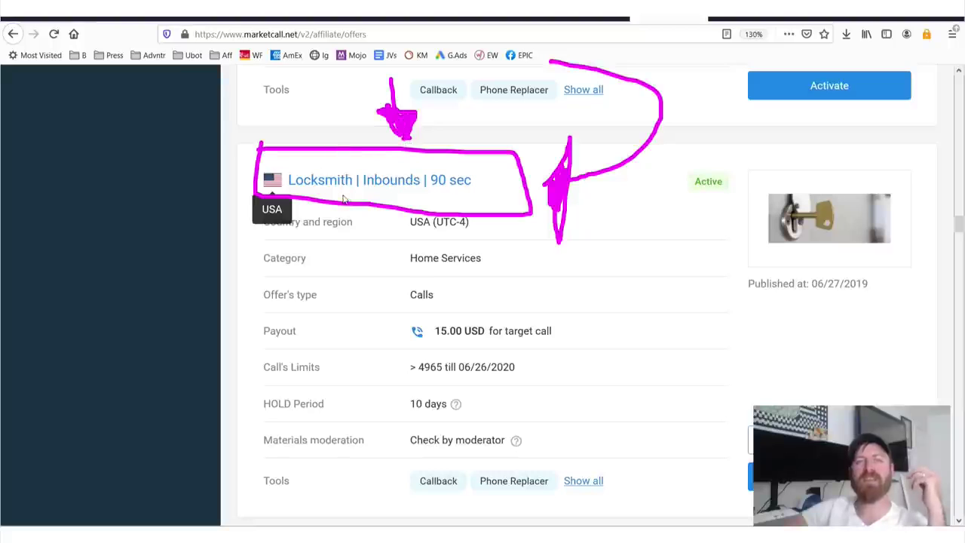
pyautogui.moveTo(349, 200); pyautogui.dragTo(450, 200)
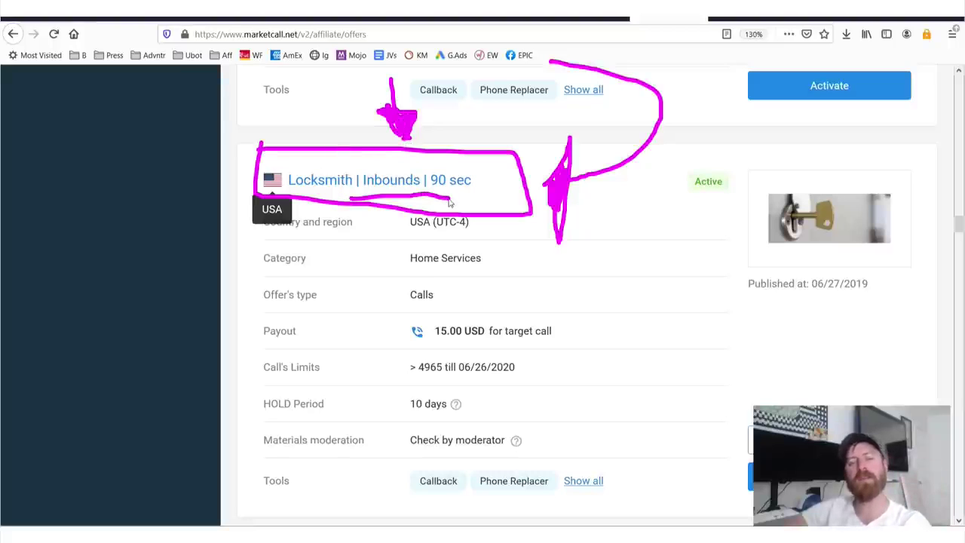
# Step: Underline the Tax Debt offer title and circle its 63.00 USD payout
pyautogui.scroll(-5, 534, 243)
pyautogui.scroll(5, 467, 226)
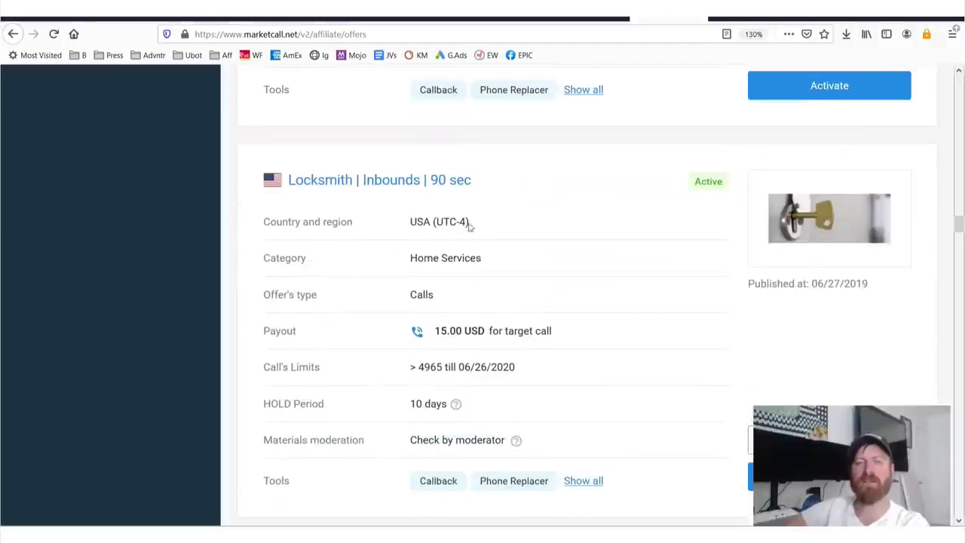
pyautogui.scroll(-2, 496, 250)
pyautogui.scroll(-8, 497, 251)
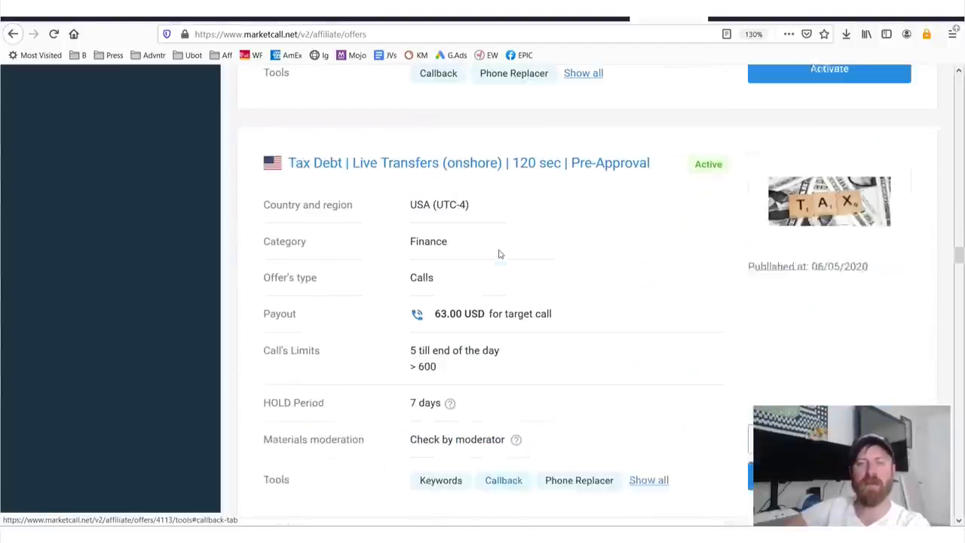
pyautogui.moveTo(276, 223); pyautogui.dragTo(297, 223)
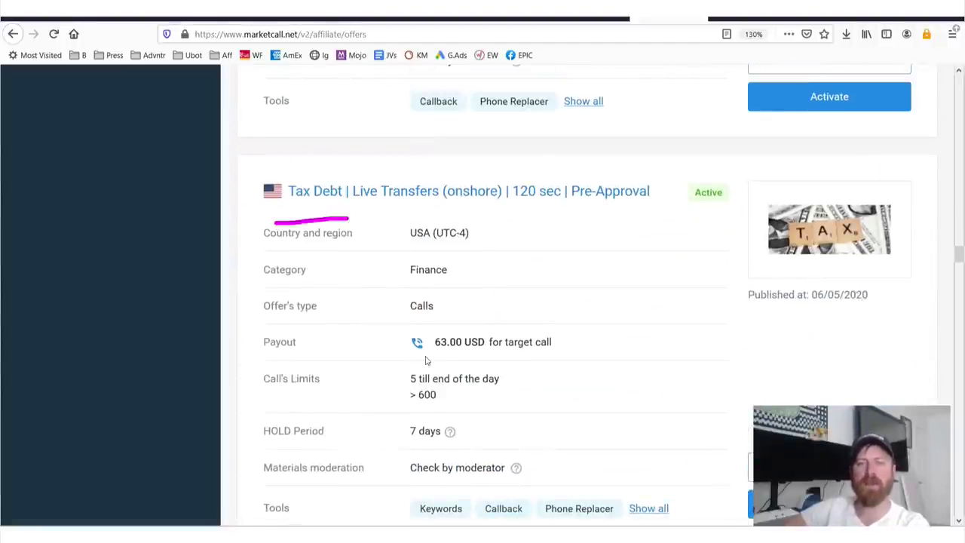
pyautogui.moveTo(425, 359); pyautogui.dragTo(497, 361)
pyautogui.moveTo(562, 354); pyautogui.dragTo(443, 332)
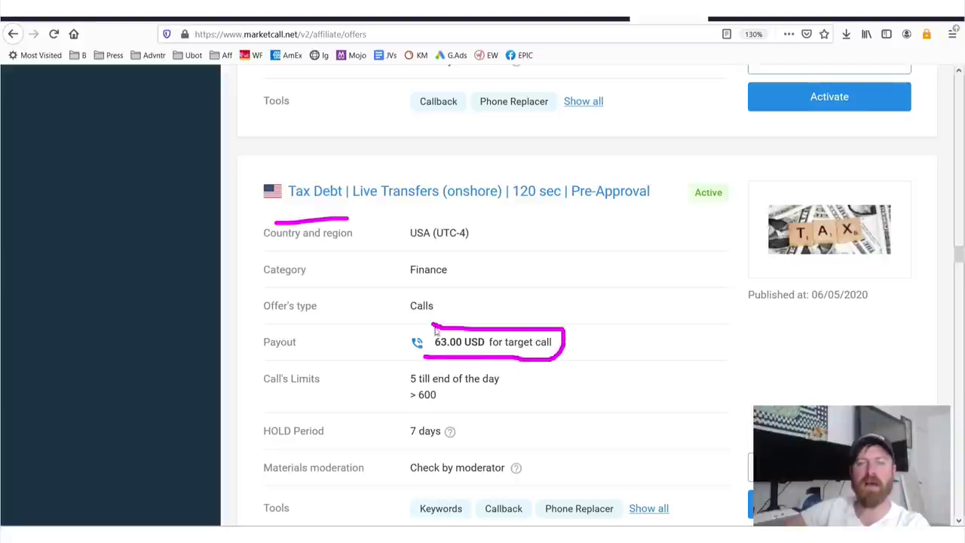
# Step: Circle the Tax Debt Relief offer's 80.00 USD payout
pyautogui.scroll(-6, 438, 363)
pyautogui.scroll(-3, 487, 351)
pyautogui.scroll(2, 487, 351)
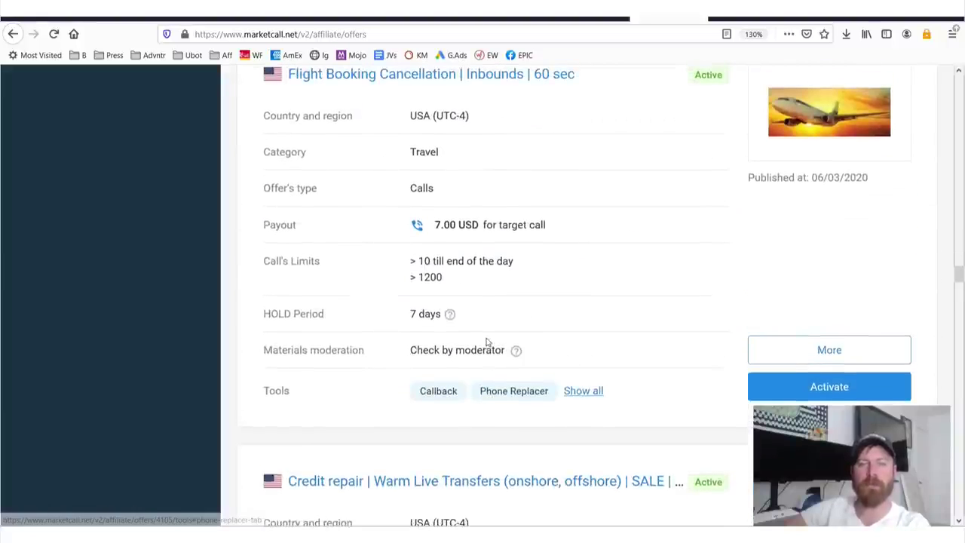
pyautogui.scroll(5, 487, 340)
pyautogui.moveTo(425, 233)
pyautogui.mouseDown()
pyautogui.moveTo(558, 263)
pyautogui.moveTo(465, 228)
pyautogui.mouseUp()
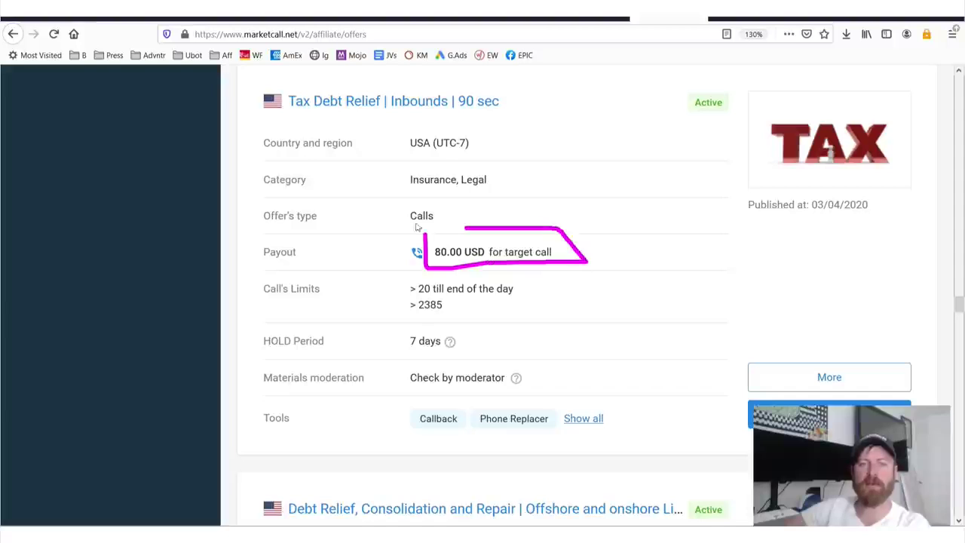
# Step: Circle the Debt Relief offer title and box its 240.00 USD payout with an arrow
pyautogui.scroll(-7, 448, 279)
pyautogui.scroll(1, 447, 280)
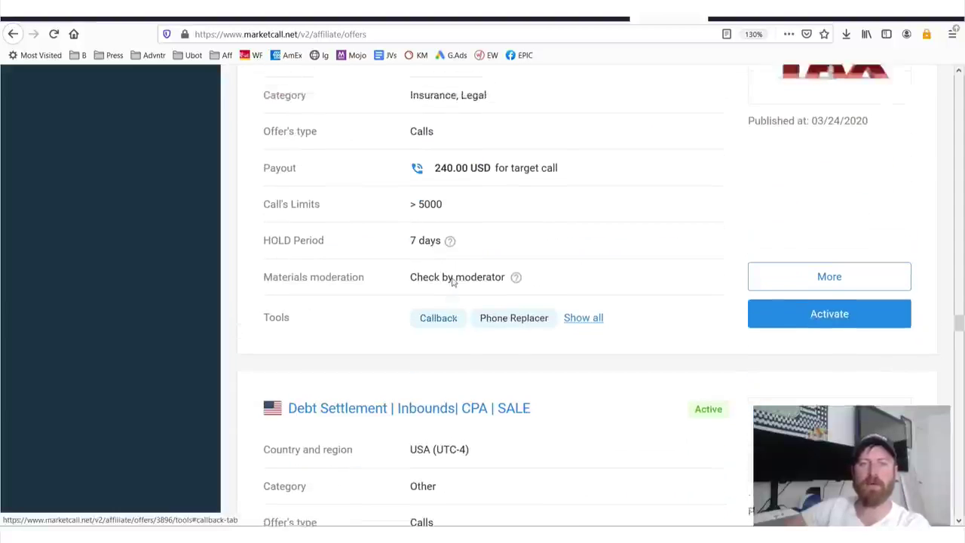
pyautogui.scroll(2, 452, 282)
pyautogui.moveTo(271, 182)
pyautogui.mouseDown()
pyautogui.moveTo(672, 213)
pyautogui.moveTo(603, 103)
pyautogui.moveTo(251, 108)
pyautogui.mouseUp()
pyautogui.moveTo(387, 309)
pyautogui.mouseDown()
pyautogui.moveTo(567, 340)
pyautogui.moveTo(625, 285)
pyautogui.moveTo(395, 287)
pyautogui.mouseUp()
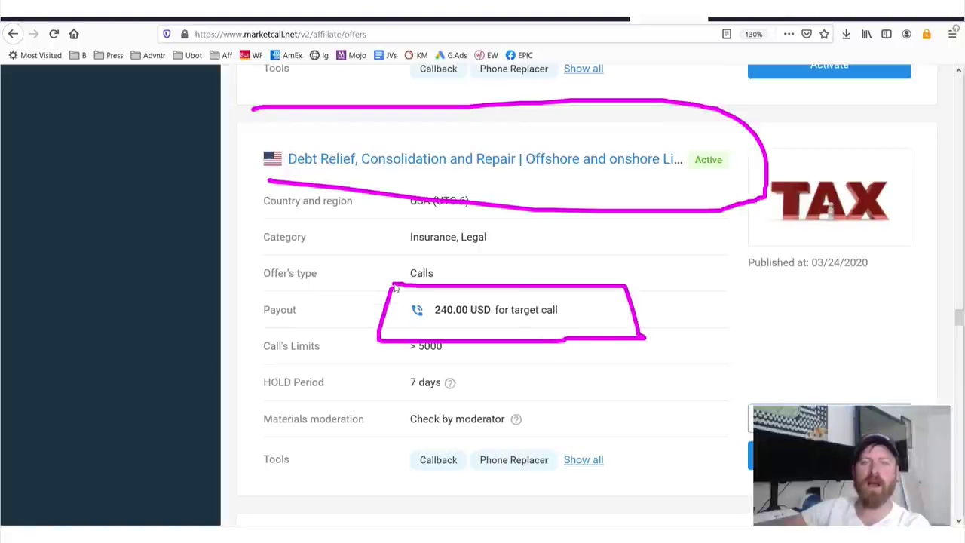
pyautogui.moveTo(558, 224)
pyautogui.mouseDown()
pyautogui.moveTo(836, 268)
pyautogui.moveTo(690, 308)
pyautogui.mouseUp()
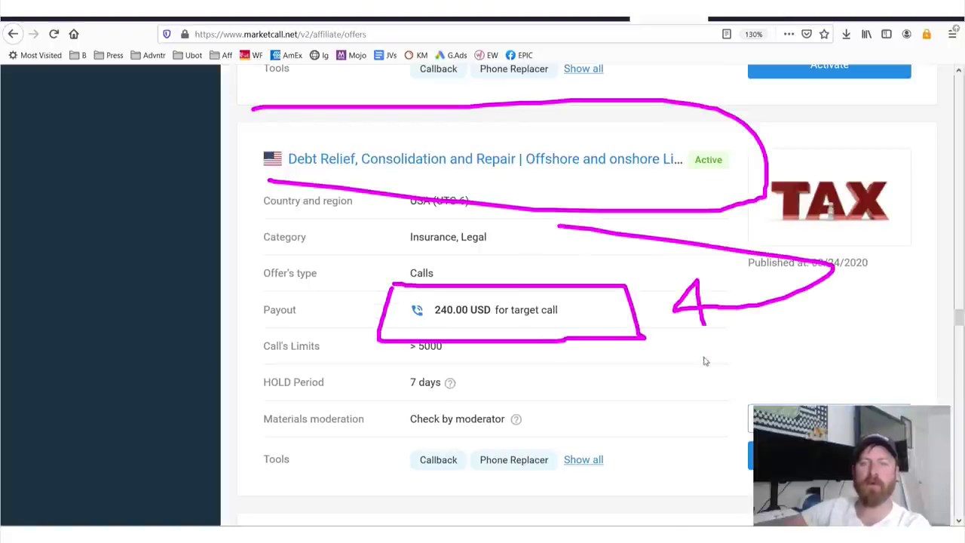
# Step: Clear the annotations, then draw arrows toward the Tools row and the offer's activation
pyautogui.press('Escape')
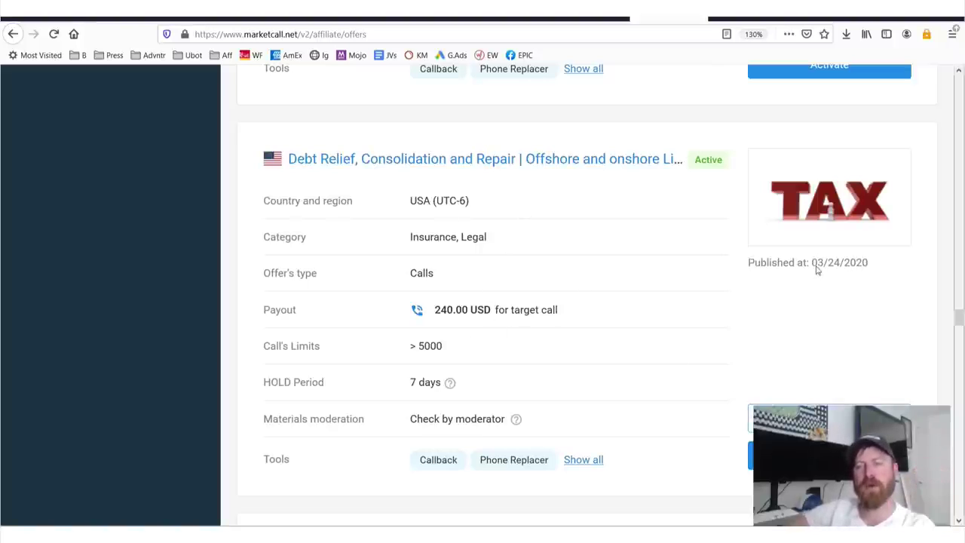
pyautogui.moveTo(815, 268); pyautogui.dragTo(816, 369)
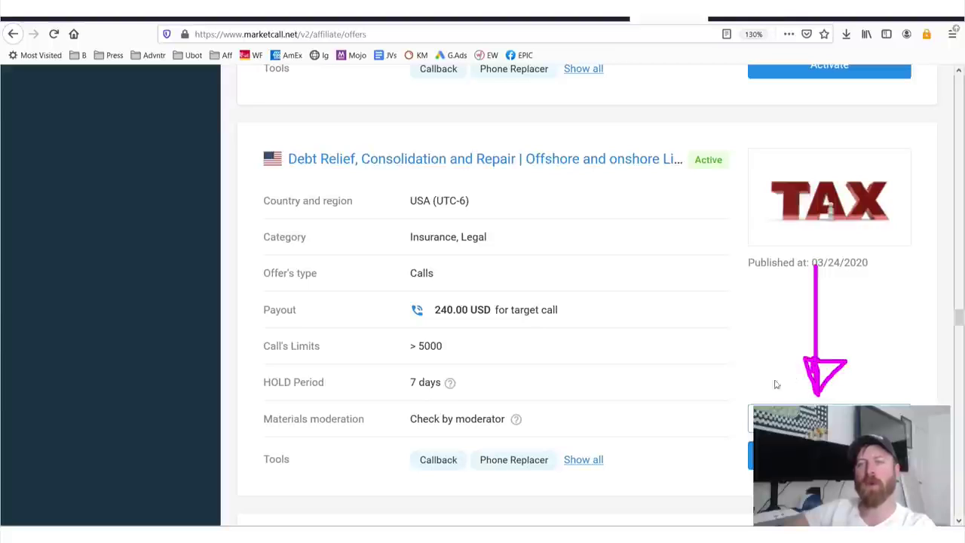
pyautogui.moveTo(326, 466); pyautogui.dragTo(699, 504)
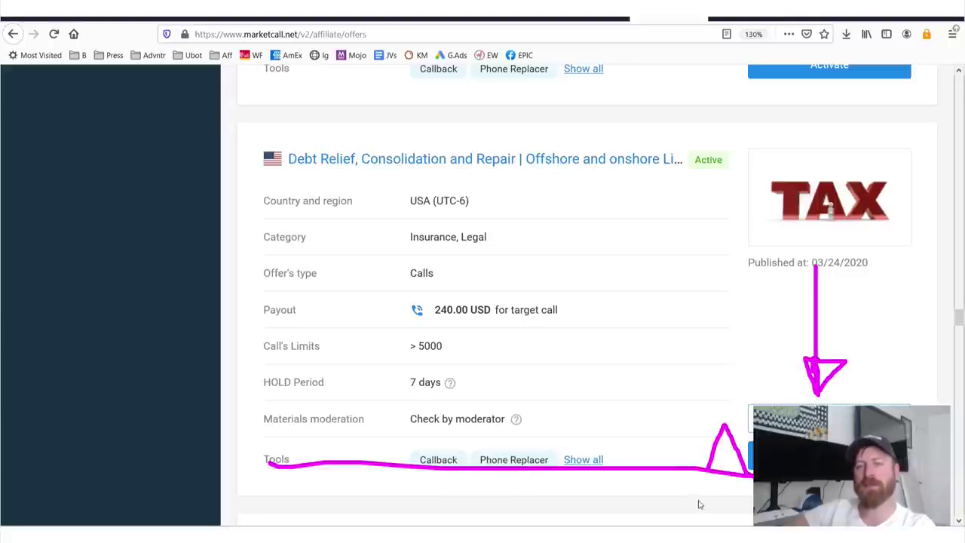
pyautogui.moveTo(731, 468); pyautogui.dragTo(733, 457)
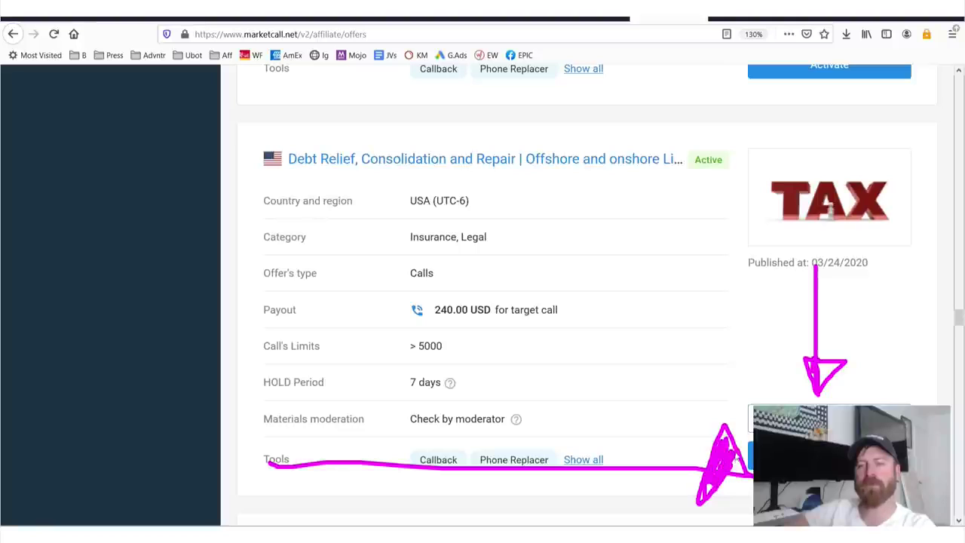
pyautogui.moveTo(639, 239); pyautogui.dragTo(769, 408)
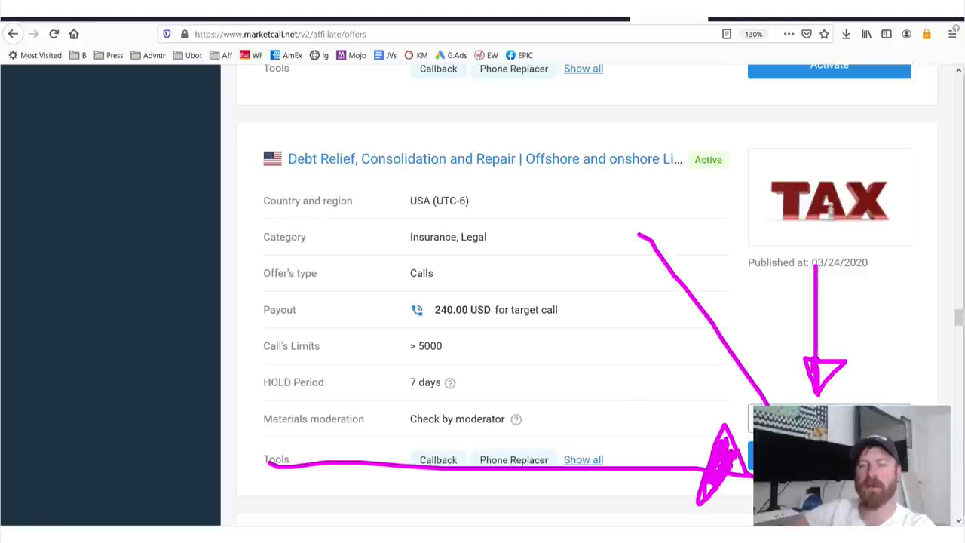
# Step: Activate the Debt Relief offer, title the campaign FBADS and scroll down to Phone Number
pyautogui.click(830, 455)
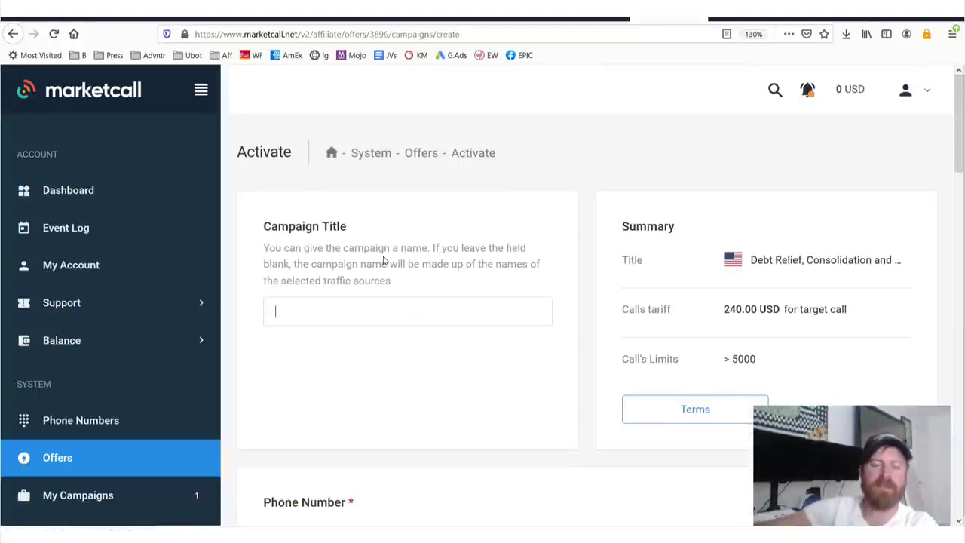
pyautogui.write('FBADS')
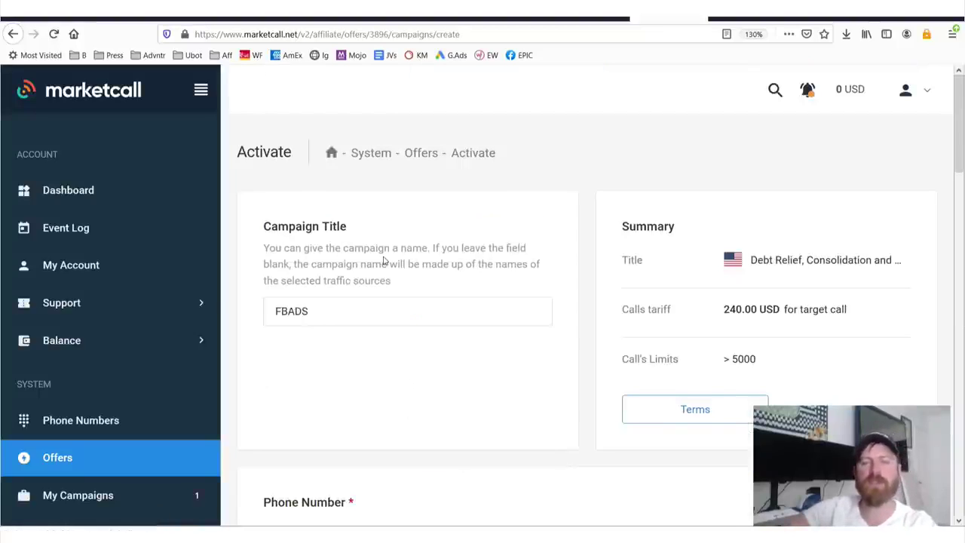
pyautogui.scroll(-3, 385, 260)
pyautogui.scroll(-3, 453, 286)
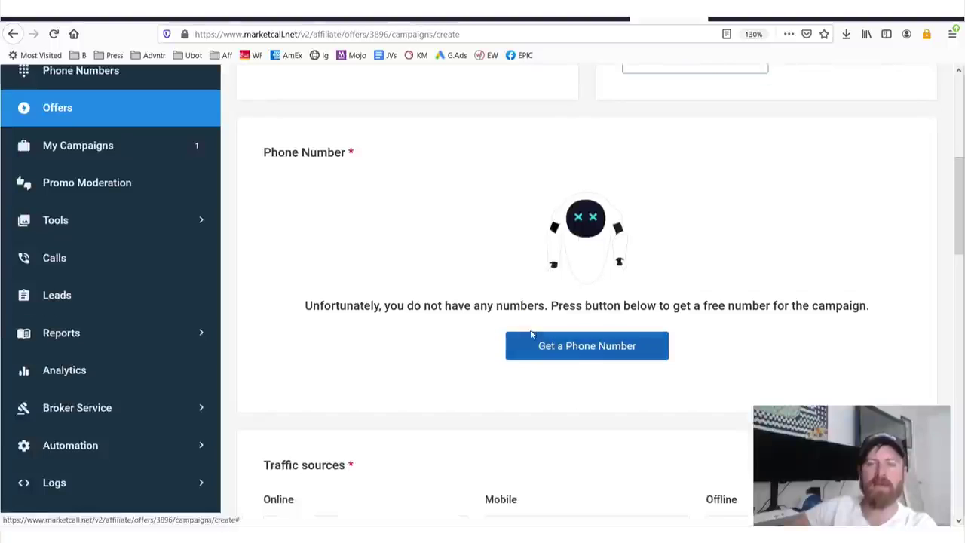
pyautogui.scroll(6, 487, 276)
pyautogui.scroll(-5, 528, 324)
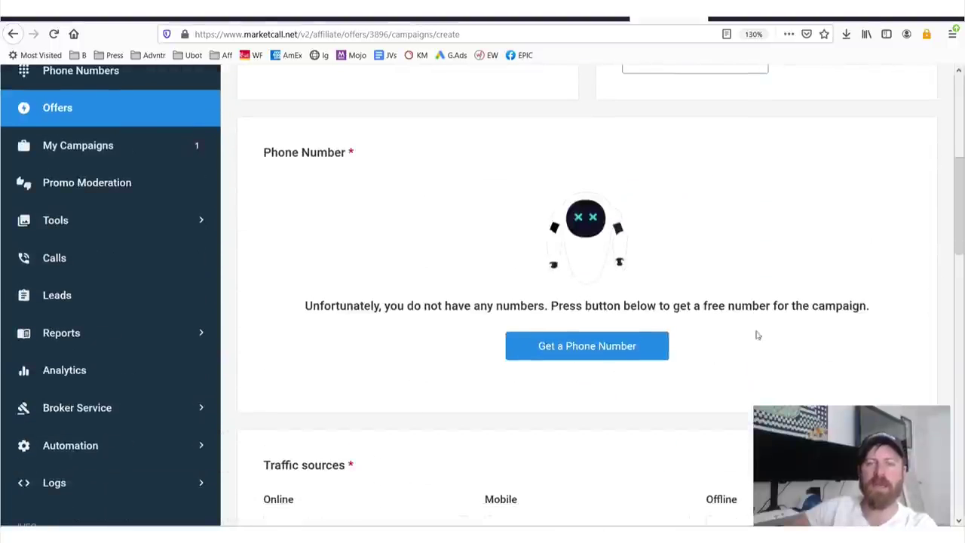
# Step: Mark the free campaign number offer and the no-numbers message with arrows
pyautogui.moveTo(734, 327)
pyautogui.mouseDown()
pyautogui.moveTo(567, 322)
pyautogui.moveTo(487, 390)
pyautogui.moveTo(747, 327)
pyautogui.moveTo(555, 317)
pyautogui.moveTo(483, 386)
pyautogui.moveTo(774, 404)
pyautogui.mouseUp()
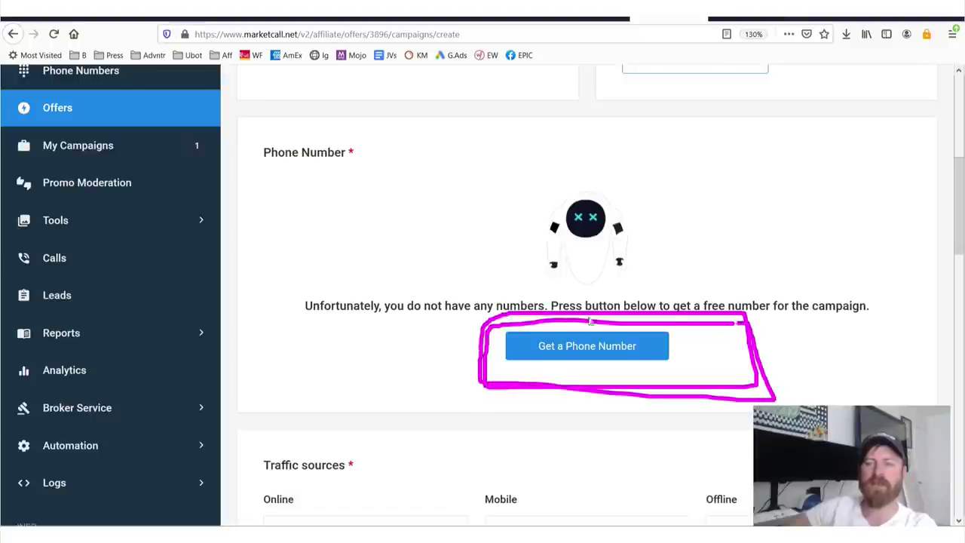
pyautogui.moveTo(590, 320); pyautogui.dragTo(464, 315)
pyautogui.moveTo(474, 81)
pyautogui.mouseDown()
pyautogui.moveTo(503, 267)
pyautogui.moveTo(467, 228)
pyautogui.moveTo(584, 237)
pyautogui.moveTo(498, 291)
pyautogui.moveTo(487, 241)
pyautogui.moveTo(528, 253)
pyautogui.mouseUp()
# Step: Rent the free United States phone number with area code 562
pyautogui.press('Escape')
pyautogui.click(620, 355)
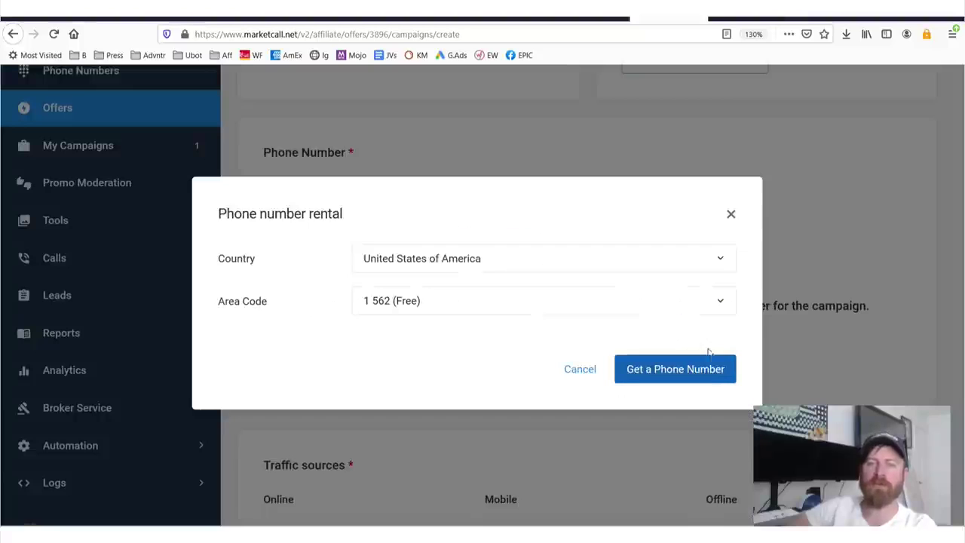
pyautogui.moveTo(654, 177)
pyautogui.mouseDown()
pyautogui.moveTo(656, 276)
pyautogui.moveTo(645, 320)
pyautogui.moveTo(701, 311)
pyautogui.moveTo(656, 339)
pyautogui.mouseUp()
pyautogui.press('Escape')
pyautogui.click(662, 373)
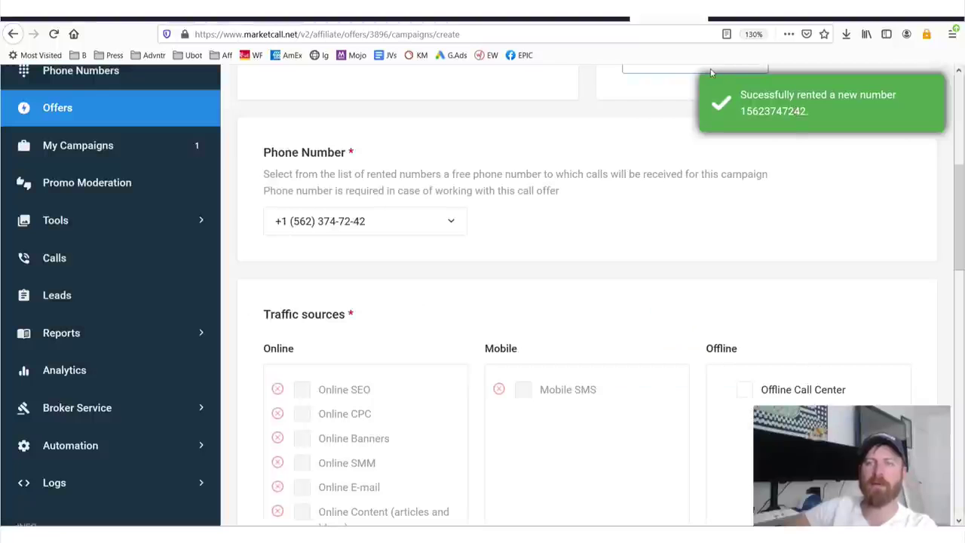
# Step: Circle the rental success message and point an arrow at the rented number
pyautogui.moveTo(710, 72)
pyautogui.mouseDown()
pyautogui.moveTo(691, 140)
pyautogui.moveTo(932, 137)
pyautogui.moveTo(935, 60)
pyautogui.moveTo(628, 67)
pyautogui.moveTo(608, 144)
pyautogui.moveTo(917, 152)
pyautogui.moveTo(937, 79)
pyautogui.moveTo(621, 76)
pyautogui.moveTo(708, 175)
pyautogui.moveTo(829, 175)
pyautogui.moveTo(878, 162)
pyautogui.moveTo(916, 104)
pyautogui.moveTo(620, 94)
pyautogui.mouseUp()
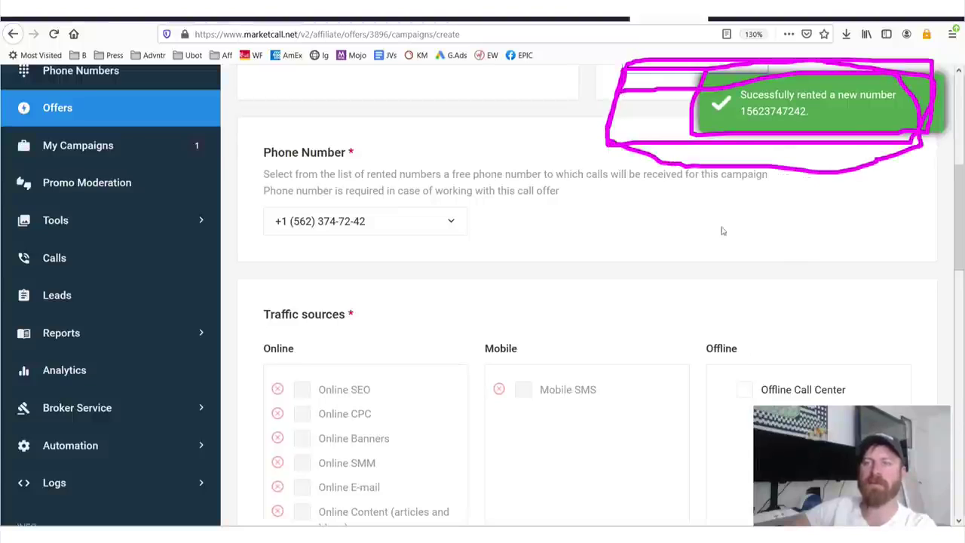
pyautogui.moveTo(789, 368)
pyautogui.mouseDown()
pyautogui.moveTo(786, 150)
pyautogui.moveTo(816, 167)
pyautogui.mouseUp()
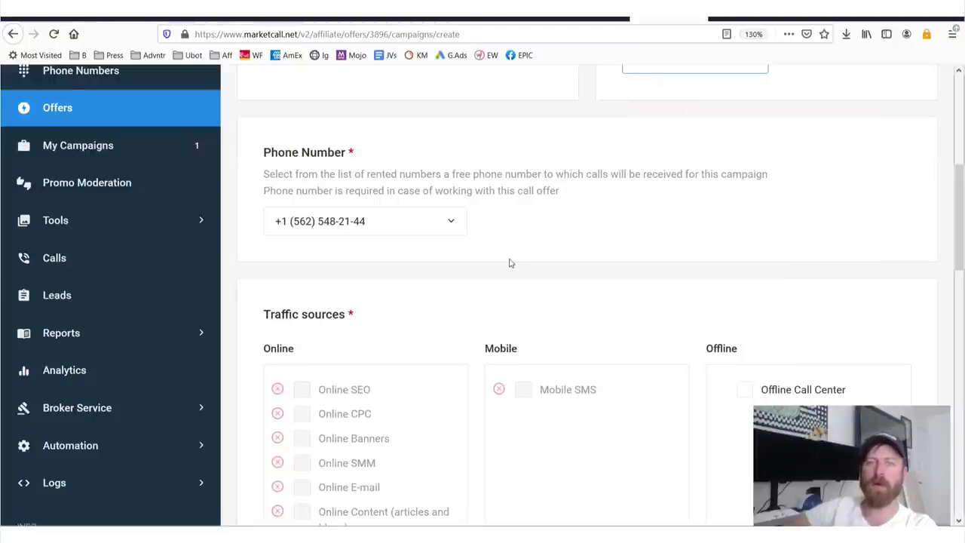
pyautogui.moveTo(798, 228)
pyautogui.mouseDown()
pyautogui.moveTo(498, 229)
pyautogui.moveTo(523, 190)
pyautogui.moveTo(519, 224)
pyautogui.moveTo(527, 219)
pyautogui.mouseUp()
# Step: Highlight the offer's 5000-call limit in the Summary section
pyautogui.scroll(3, 527, 219)
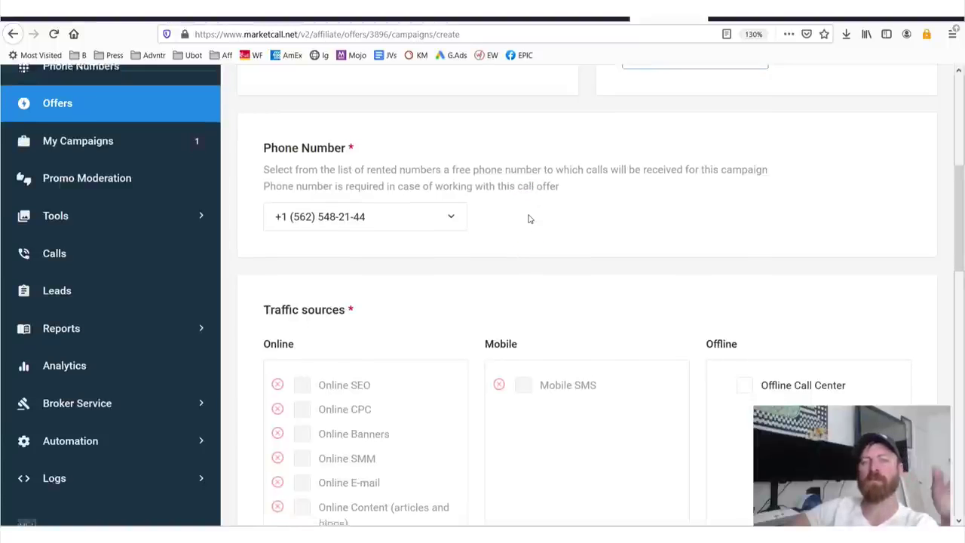
pyautogui.scroll(-1, 529, 219)
pyautogui.scroll(3, 529, 218)
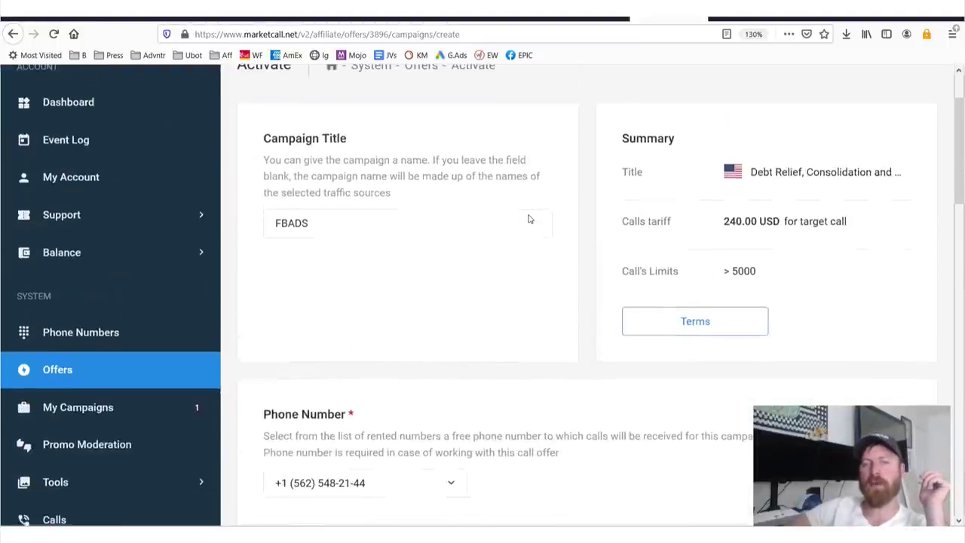
pyautogui.moveTo(731, 272); pyautogui.dragTo(761, 276)
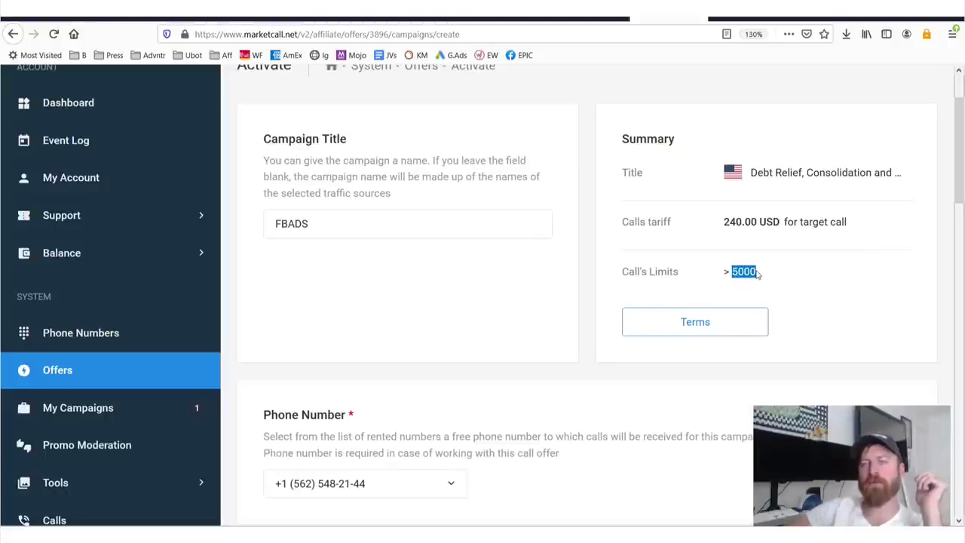
pyautogui.click(745, 273)
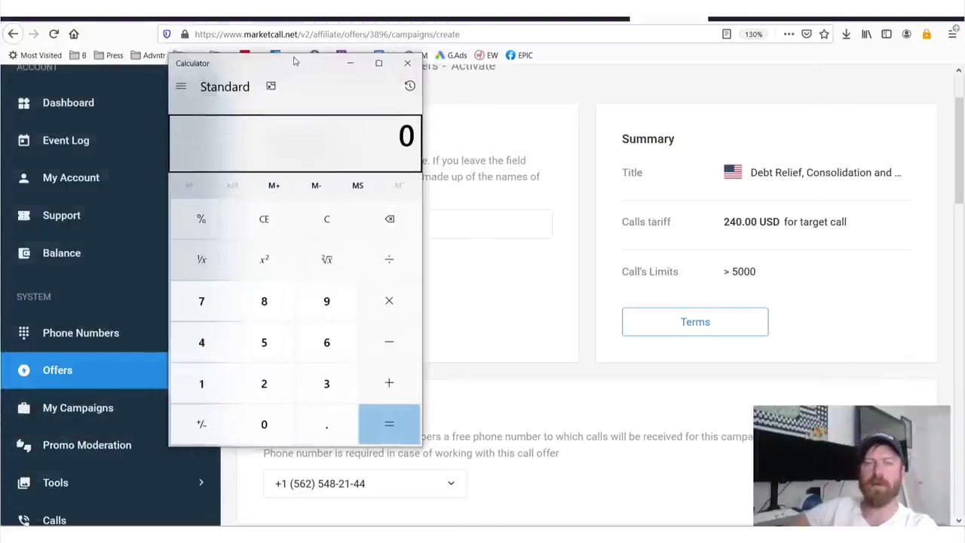
# Step: Multiply 5000 by 240 in Calculator, copy the 1,200,000 result and highlight it
pyautogui.click(256, 340)
pyautogui.click(250, 424)
pyautogui.click(250, 424)
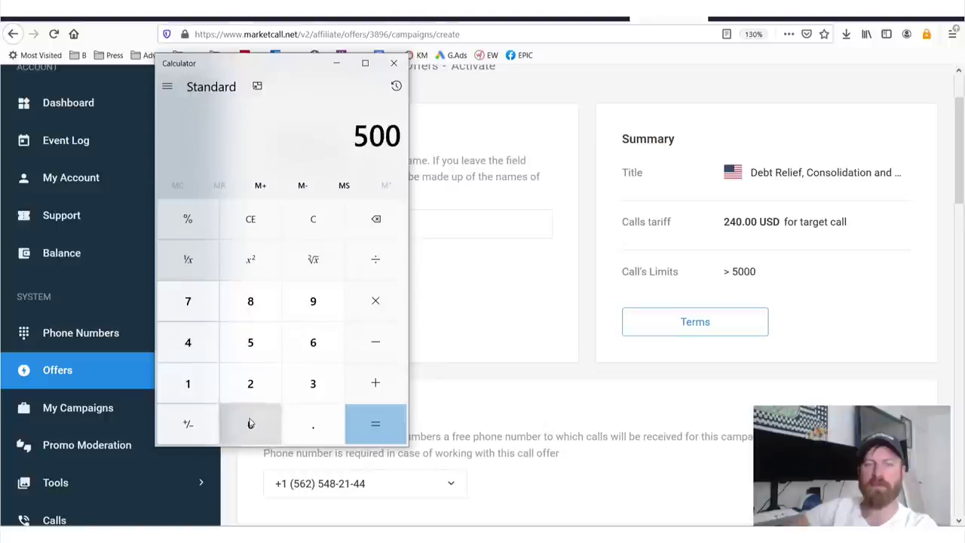
pyautogui.click(375, 301)
pyautogui.click(256, 381)
pyautogui.click(181, 351)
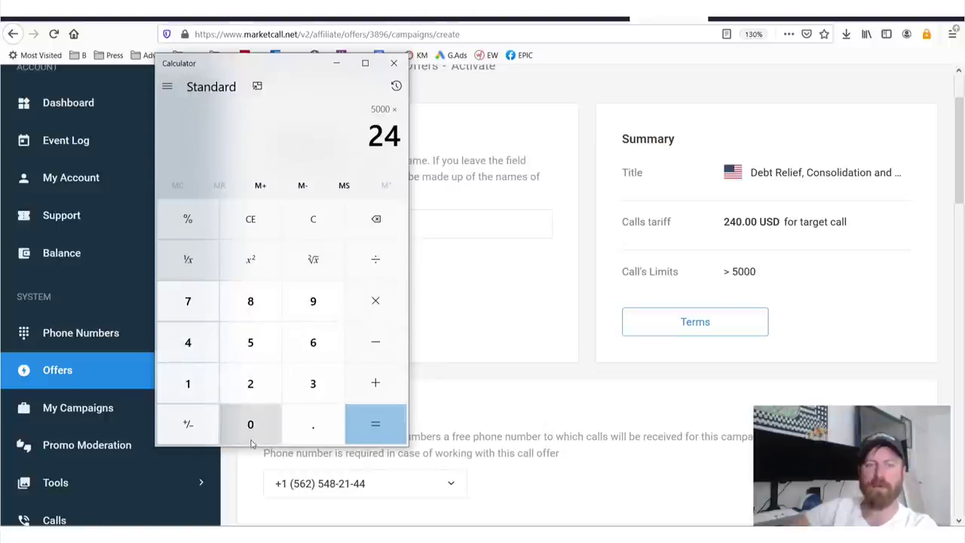
pyautogui.click(253, 424)
pyautogui.click(376, 423)
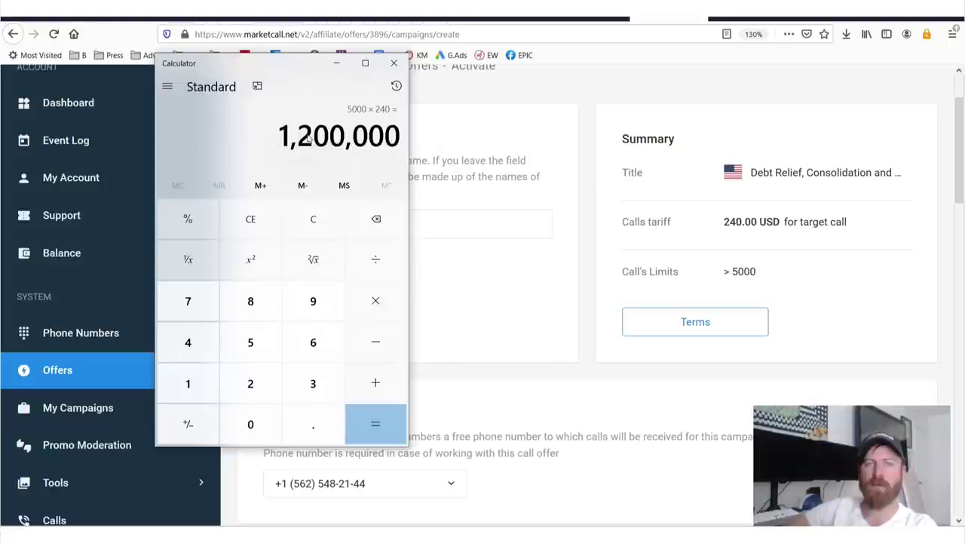
pyautogui.hotkey('ctrl', 'c')
pyautogui.moveTo(277, 148); pyautogui.dragTo(400, 139)
# Step: Close Calculator and mark the campaign's Traffic sources section
pyautogui.click(393, 63)
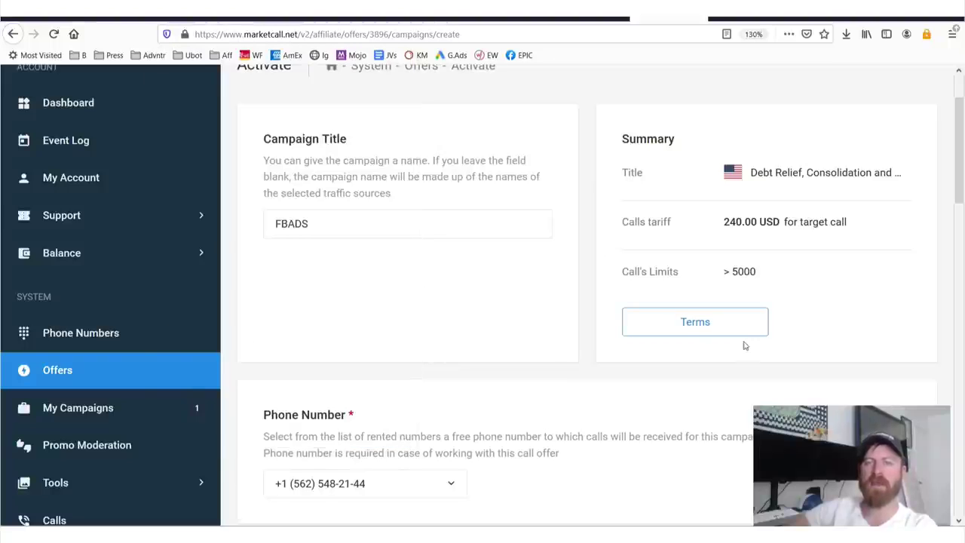
pyautogui.scroll(-5, 561, 285)
pyautogui.scroll(-1, 527, 294)
pyautogui.scroll(-4, 517, 297)
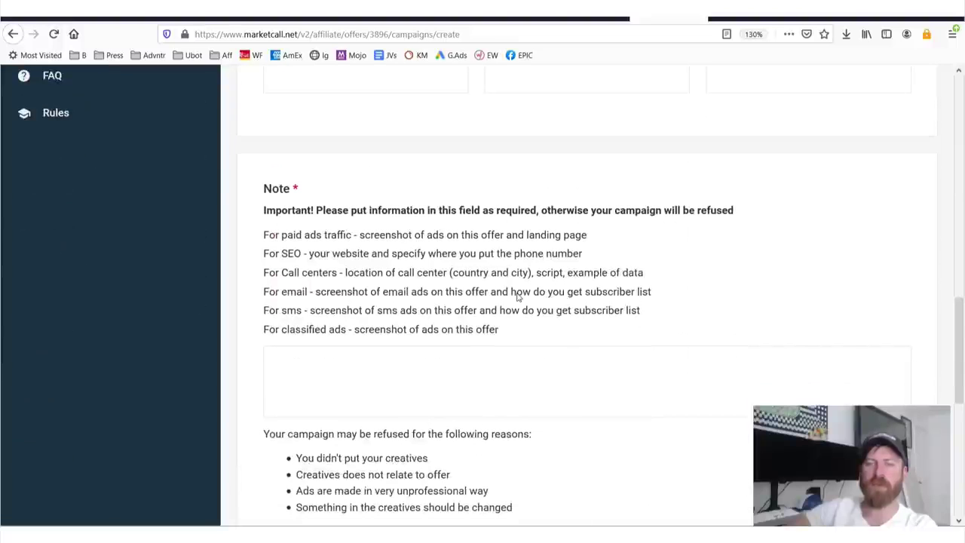
pyautogui.scroll(5, 517, 298)
pyautogui.scroll(1, 517, 299)
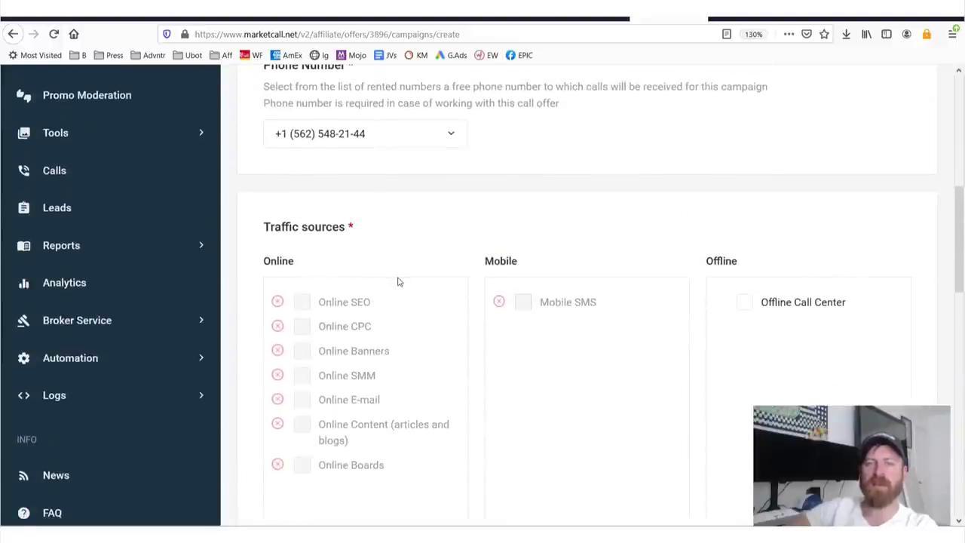
pyautogui.scroll(-1, 399, 281)
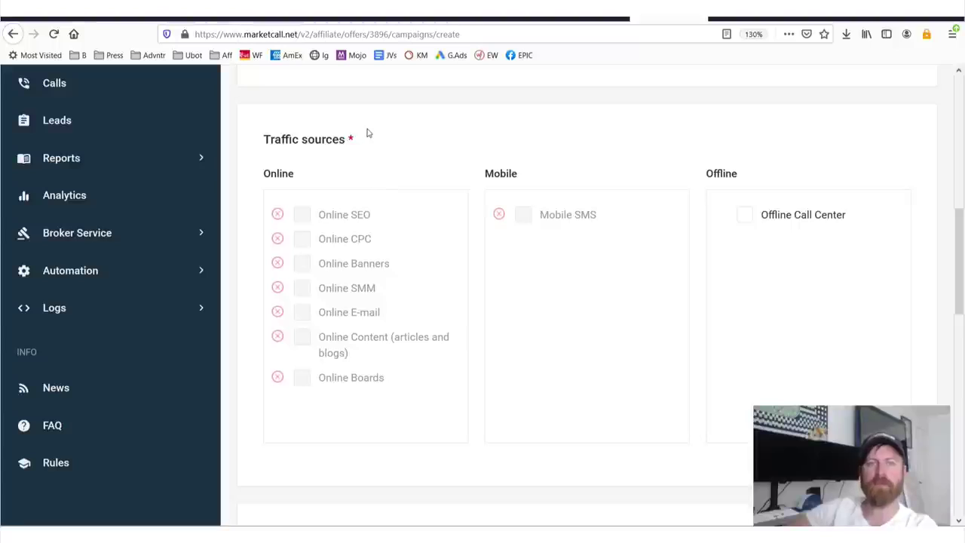
pyautogui.moveTo(368, 129); pyautogui.dragTo(243, 411)
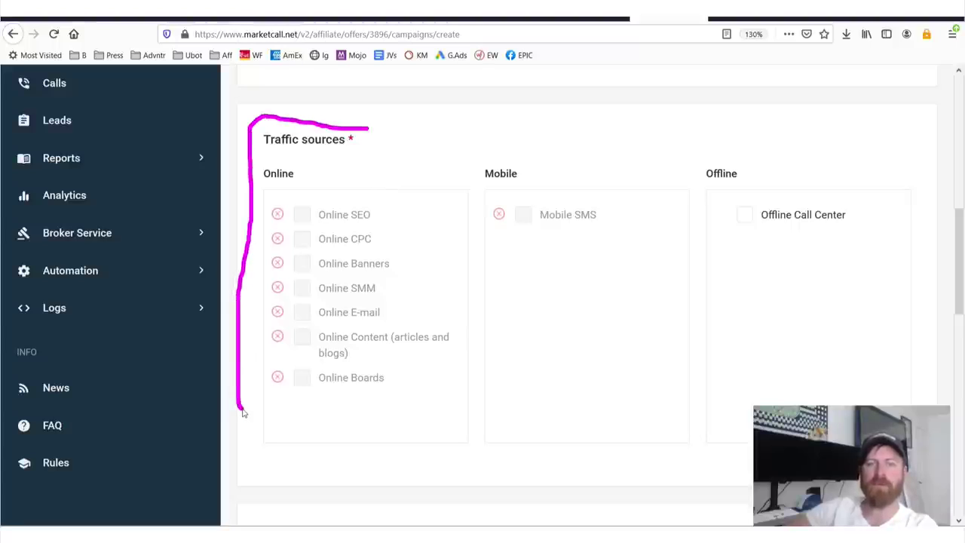
# Step: Cross out the disallowed online and Mobile SMS sources and arrow to Offline Call Center
pyautogui.moveTo(260, 213); pyautogui.dragTo(434, 224)
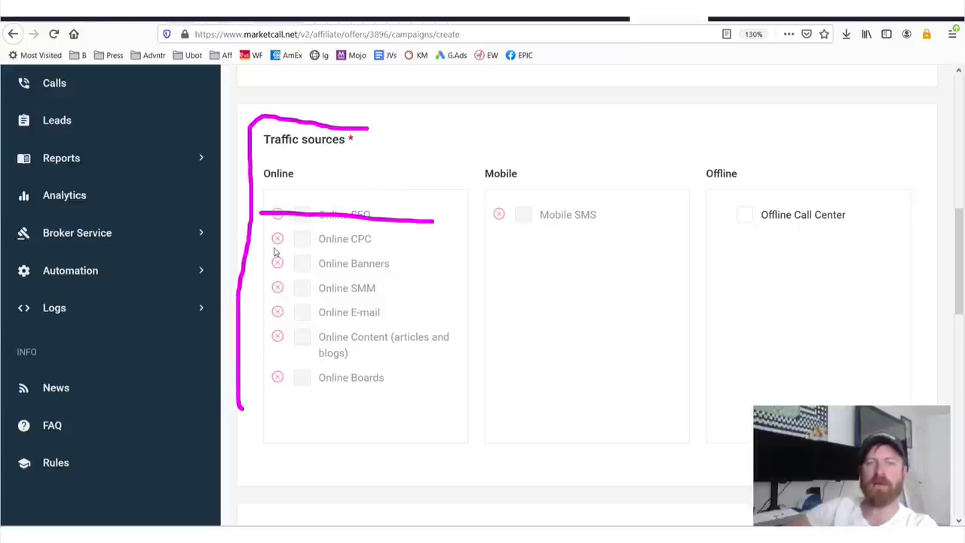
pyautogui.moveTo(322, 239)
pyautogui.mouseDown()
pyautogui.moveTo(384, 240)
pyautogui.moveTo(395, 229)
pyautogui.mouseUp()
pyautogui.moveTo(335, 250); pyautogui.dragTo(471, 261)
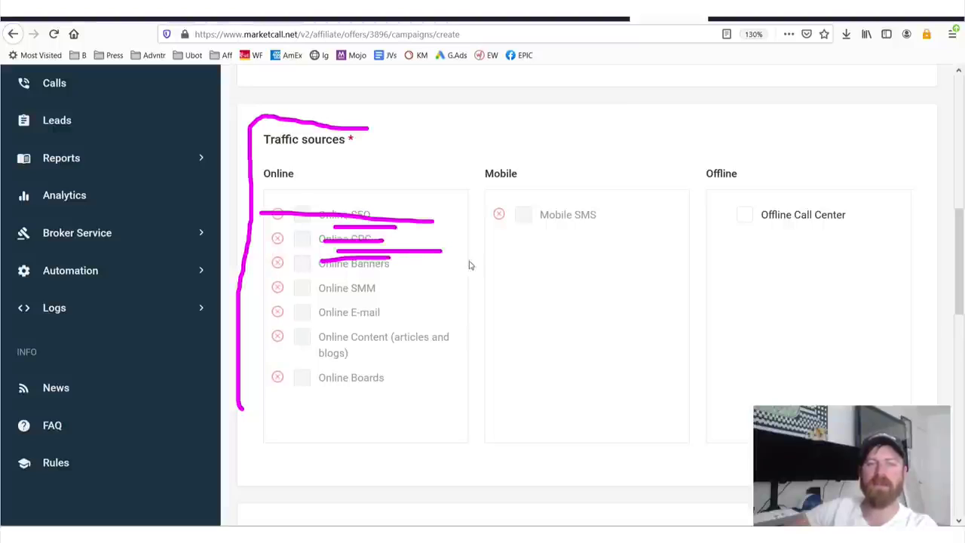
pyautogui.moveTo(310, 287); pyautogui.dragTo(405, 288)
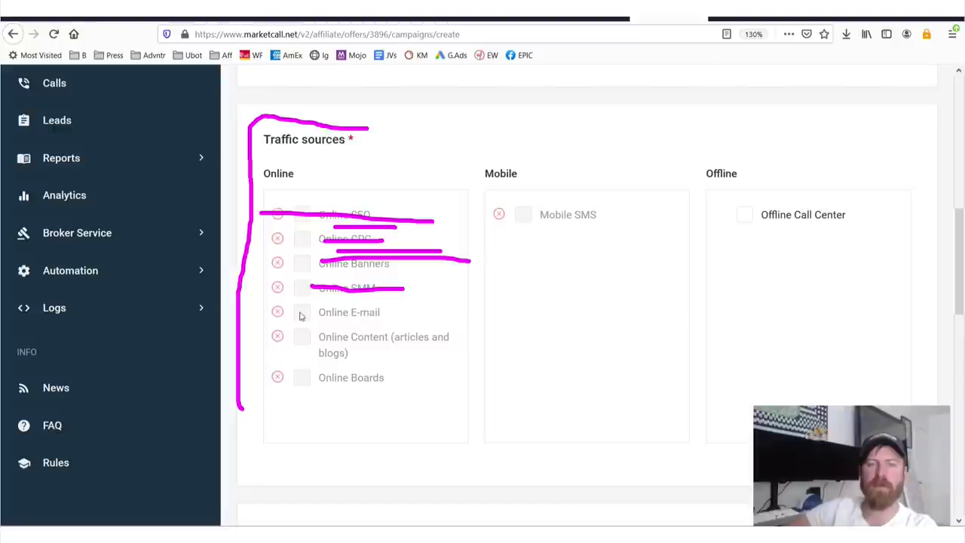
pyautogui.moveTo(299, 311); pyautogui.dragTo(378, 312)
pyautogui.moveTo(305, 333); pyautogui.dragTo(444, 342)
pyautogui.moveTo(319, 377); pyautogui.dragTo(420, 388)
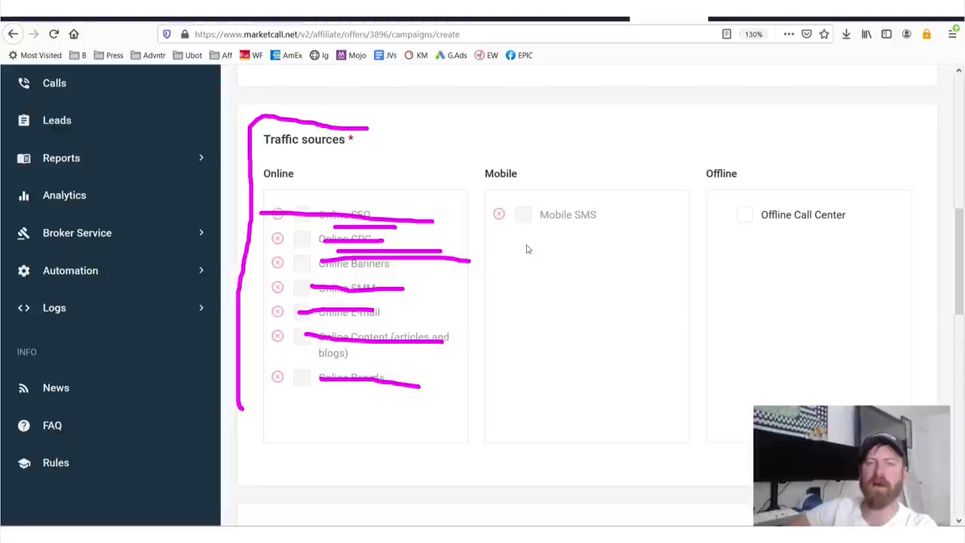
pyautogui.moveTo(524, 214); pyautogui.dragTo(684, 235)
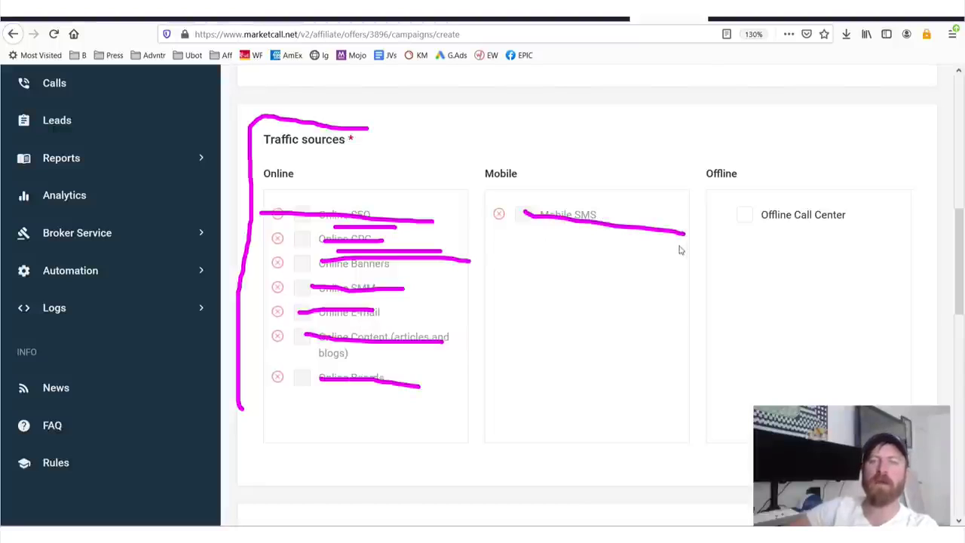
pyautogui.moveTo(803, 150); pyautogui.dragTo(803, 196)
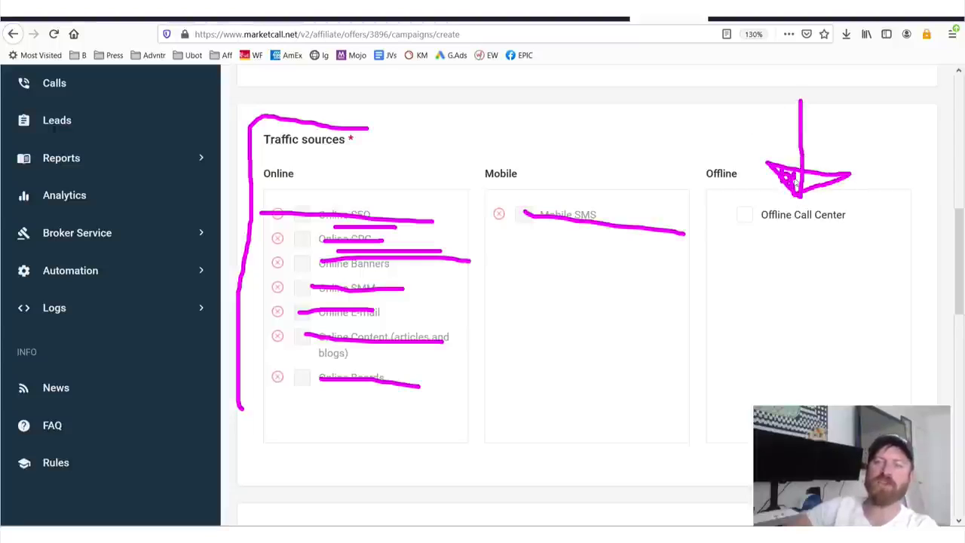
pyautogui.moveTo(795, 180); pyautogui.dragTo(813, 187)
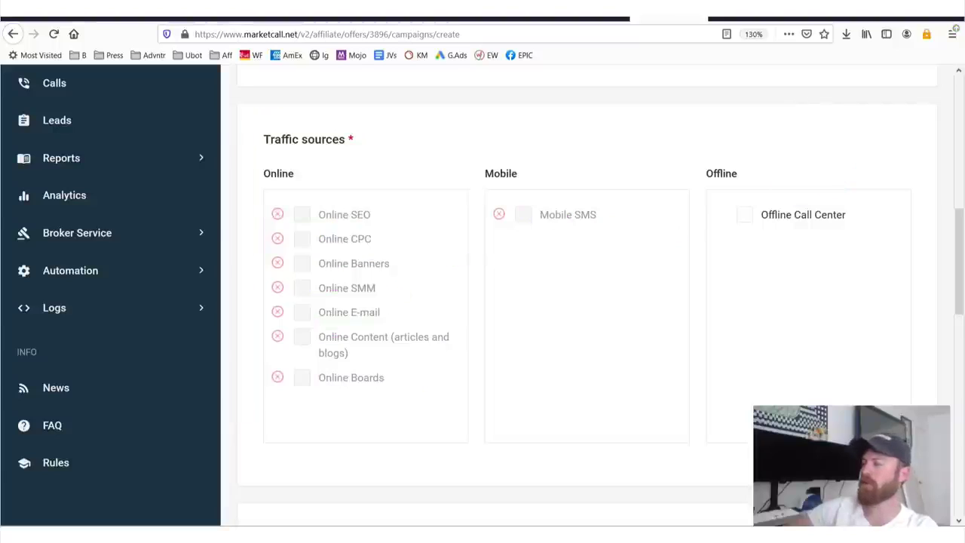
# Step: Switch to the Notepad notes and complete the PPC line as 'Pay Per Call'
pyautogui.hotkey('alt', 'Tab')
pyautogui.moveTo(422, 280); pyautogui.dragTo(2, 298)
pyautogui.click(155, 169)
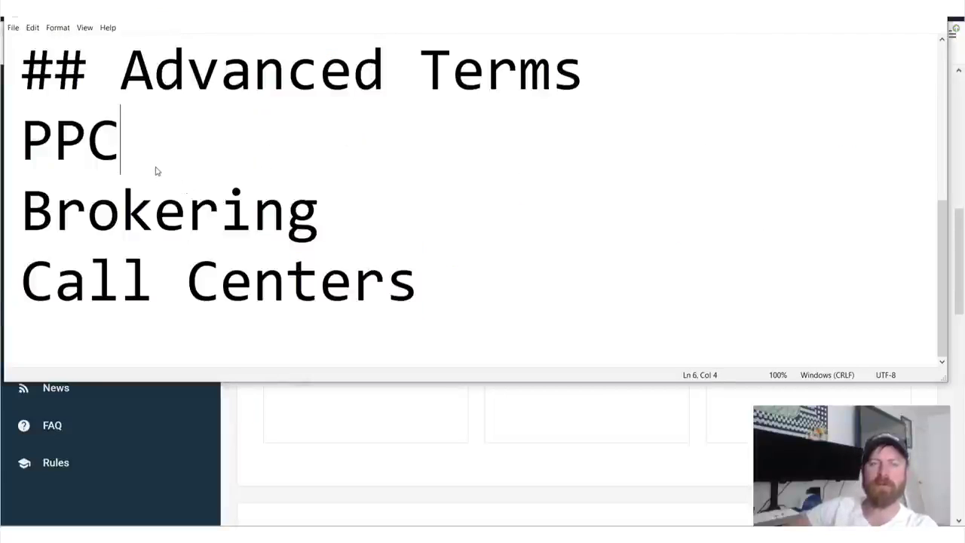
pyautogui.write('  P')
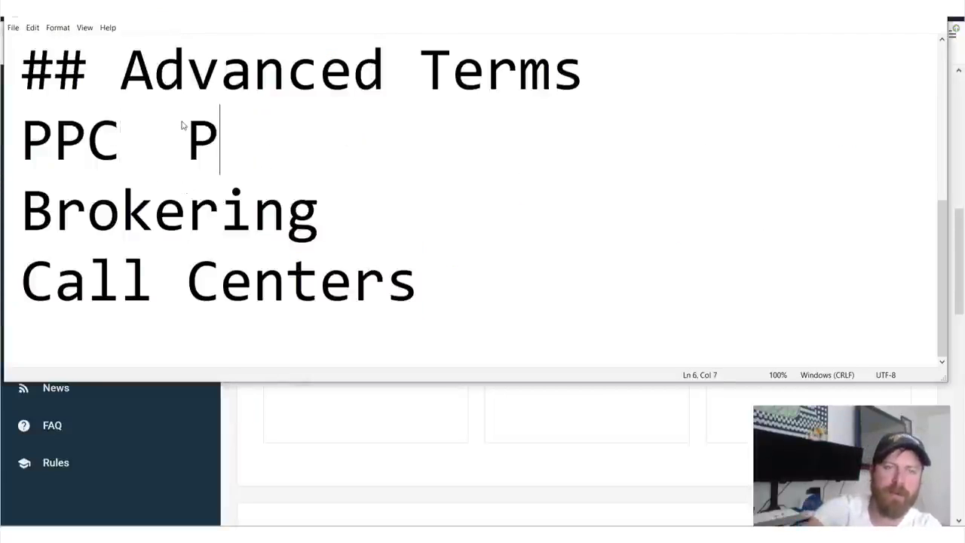
pyautogui.write('ay Per')
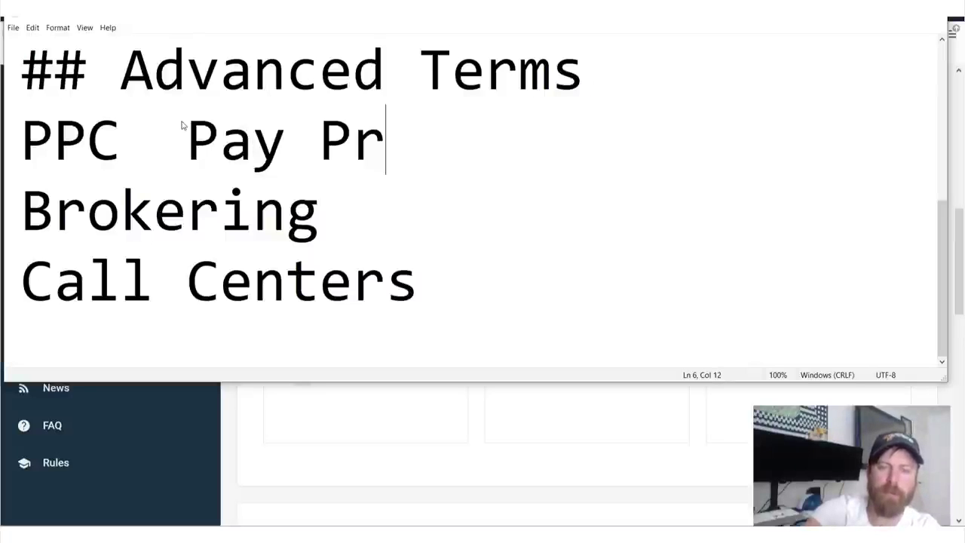
pyautogui.press('BackSpace')
pyautogui.write('er Call')
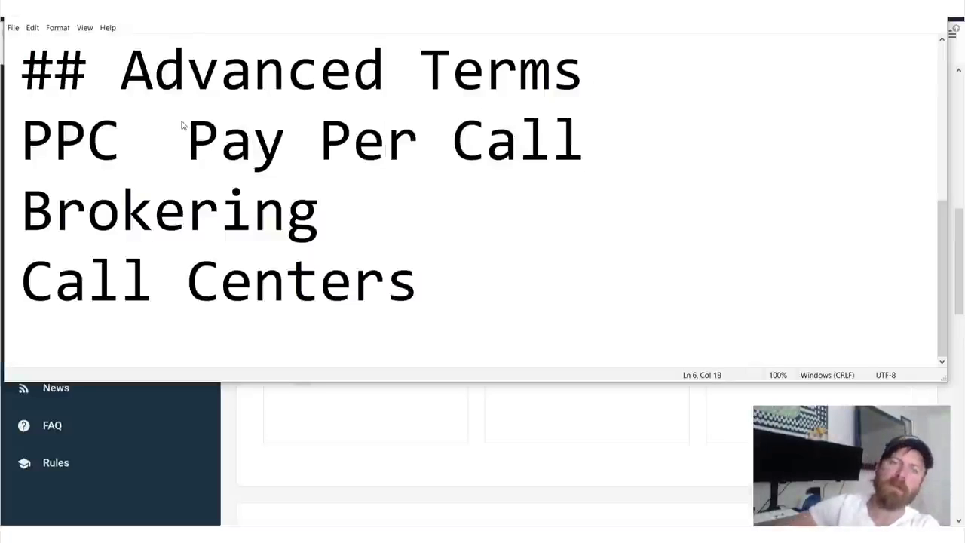
# Step: Add blank lines below the Call Centers line
pyautogui.click(441, 275)
pyautogui.hotkey('shift', 'Home')
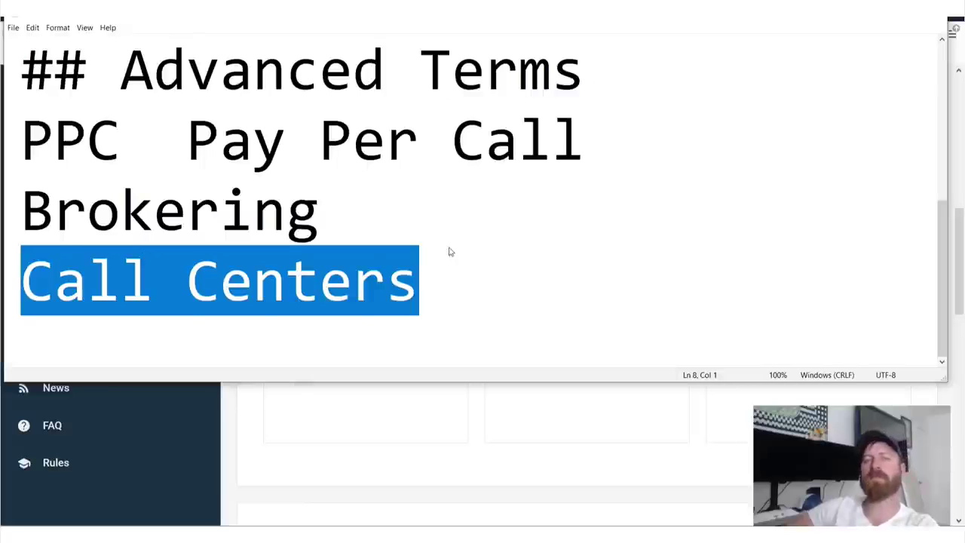
pyautogui.click(449, 256)
pyautogui.press('Return')
pyautogui.press('Return')
pyautogui.press('Return')
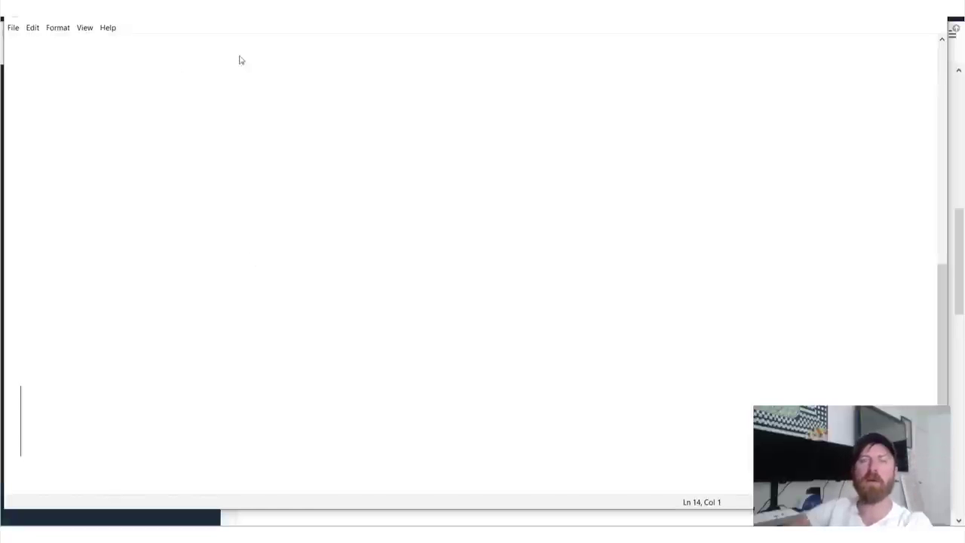
# Step: Hand-write 'AFF + DATA#s' in magenta across the top of the page
pyautogui.moveTo(332, 39)
pyautogui.mouseDown()
pyautogui.moveTo(327, 113)
pyautogui.moveTo(346, 118)
pyautogui.moveTo(355, 90)
pyautogui.mouseUp()
pyautogui.moveTo(371, 116)
pyautogui.mouseDown()
pyautogui.moveTo(407, 78)
pyautogui.moveTo(451, 80)
pyautogui.mouseUp()
pyautogui.moveTo(417, 82); pyautogui.dragTo(404, 128)
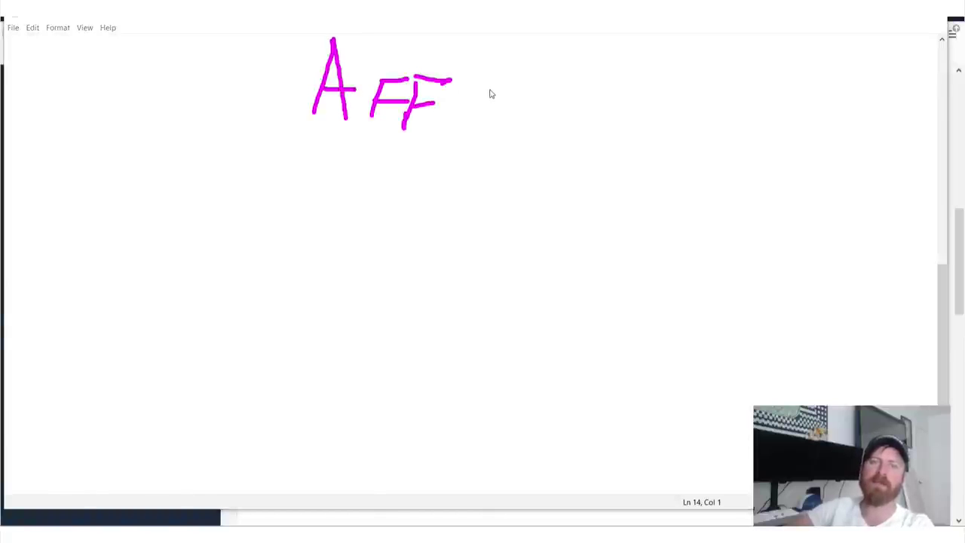
pyautogui.moveTo(467, 99); pyautogui.dragTo(517, 100)
pyautogui.moveTo(555, 50); pyautogui.dragTo(539, 128)
pyautogui.moveTo(555, 52)
pyautogui.mouseDown()
pyautogui.moveTo(603, 80)
pyautogui.moveTo(539, 120)
pyautogui.mouseUp()
pyautogui.moveTo(600, 125)
pyautogui.mouseDown()
pyautogui.moveTo(618, 133)
pyautogui.moveTo(662, 113)
pyautogui.moveTo(668, 136)
pyautogui.mouseUp()
pyautogui.moveTo(653, 98); pyautogui.dragTo(736, 98)
pyautogui.moveTo(722, 135); pyautogui.dragTo(755, 123)
pyautogui.moveTo(721, 99); pyautogui.dragTo(779, 99)
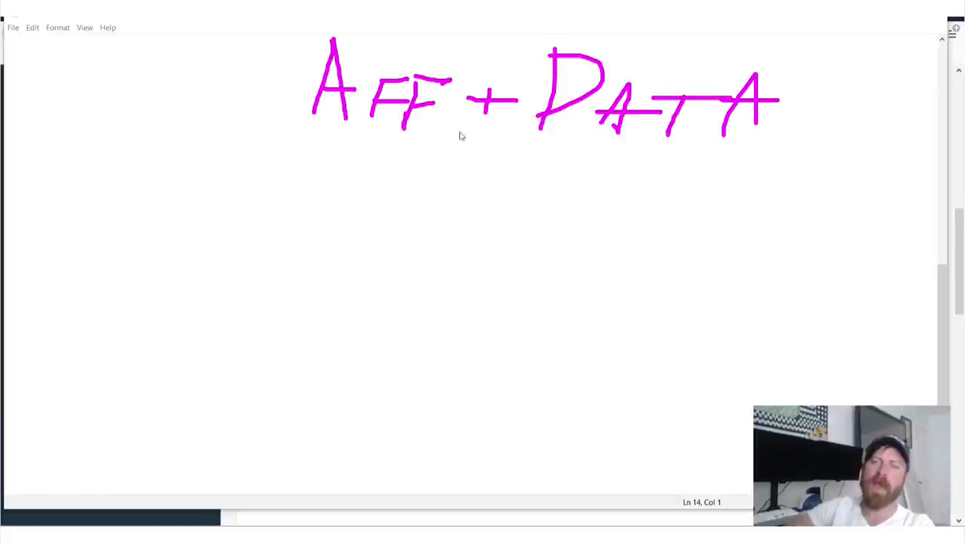
pyautogui.moveTo(747, 136); pyautogui.dragTo(826, 33)
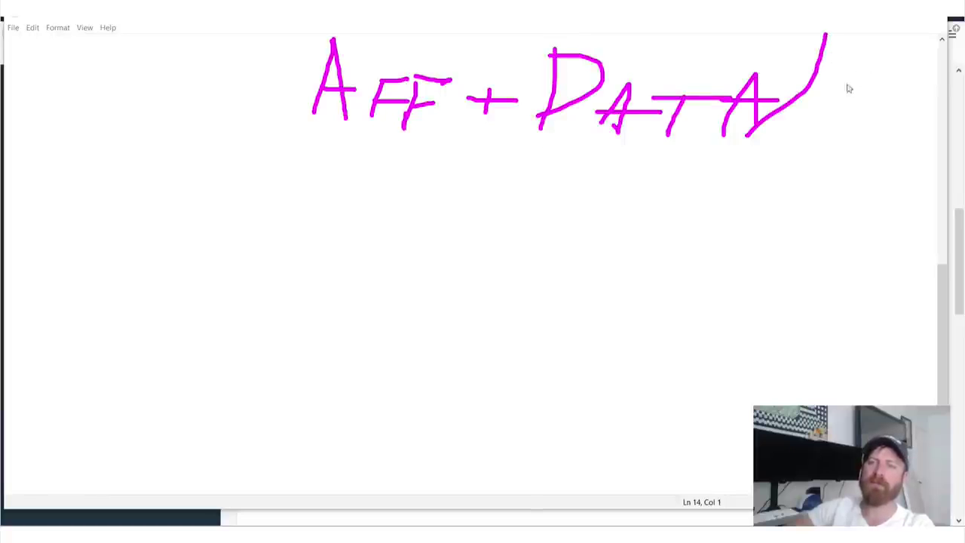
pyautogui.moveTo(854, 74); pyautogui.dragTo(822, 118)
pyautogui.moveTo(867, 91)
pyautogui.mouseDown()
pyautogui.moveTo(845, 124)
pyautogui.moveTo(879, 95)
pyautogui.mouseUp()
pyautogui.moveTo(804, 110); pyautogui.dragTo(873, 115)
pyautogui.moveTo(919, 73); pyautogui.dragTo(866, 139)
pyautogui.moveTo(452, 145)
pyautogui.mouseDown()
pyautogui.moveTo(436, 215)
pyautogui.moveTo(477, 181)
pyautogui.mouseUp()
# Step: Write '10x Asia 2 = 1000' below it
pyautogui.moveTo(223, 292); pyautogui.dragTo(306, 288)
pyautogui.moveTo(255, 269)
pyautogui.mouseDown()
pyautogui.moveTo(317, 262)
pyautogui.moveTo(342, 288)
pyautogui.mouseUp()
pyautogui.moveTo(384, 262); pyautogui.dragTo(383, 294)
pyautogui.moveTo(413, 264); pyautogui.dragTo(442, 284)
pyautogui.moveTo(430, 262); pyautogui.dragTo(432, 296)
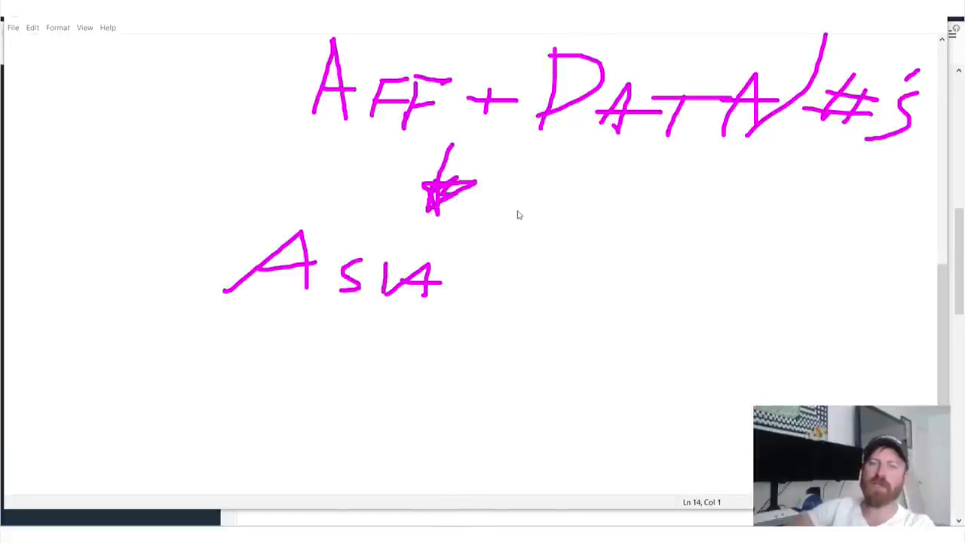
pyautogui.moveTo(517, 215); pyautogui.dragTo(517, 214)
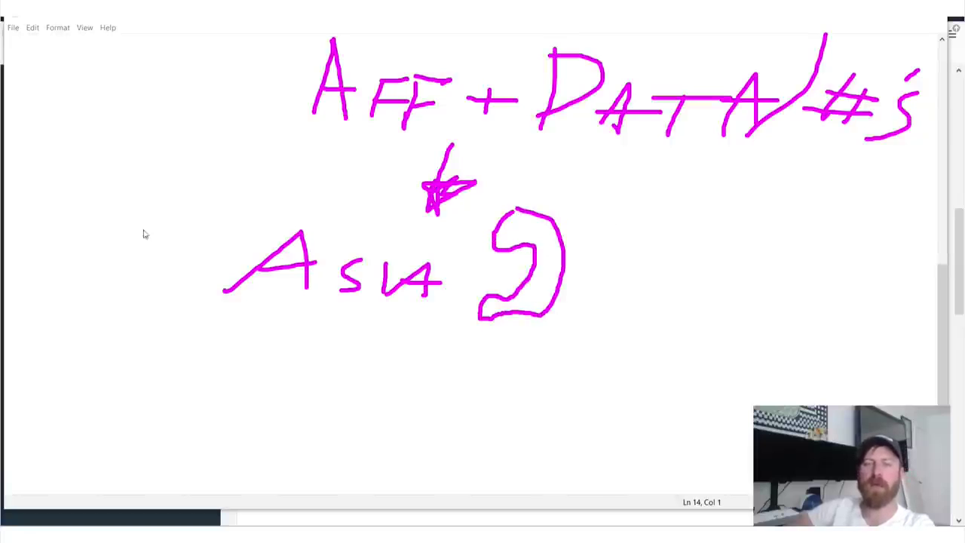
pyautogui.moveTo(77, 263); pyautogui.dragTo(76, 263)
pyautogui.moveTo(173, 223); pyautogui.dragTo(181, 228)
pyautogui.moveTo(194, 256)
pyautogui.mouseDown()
pyautogui.moveTo(222, 290)
pyautogui.moveTo(194, 287)
pyautogui.mouseUp()
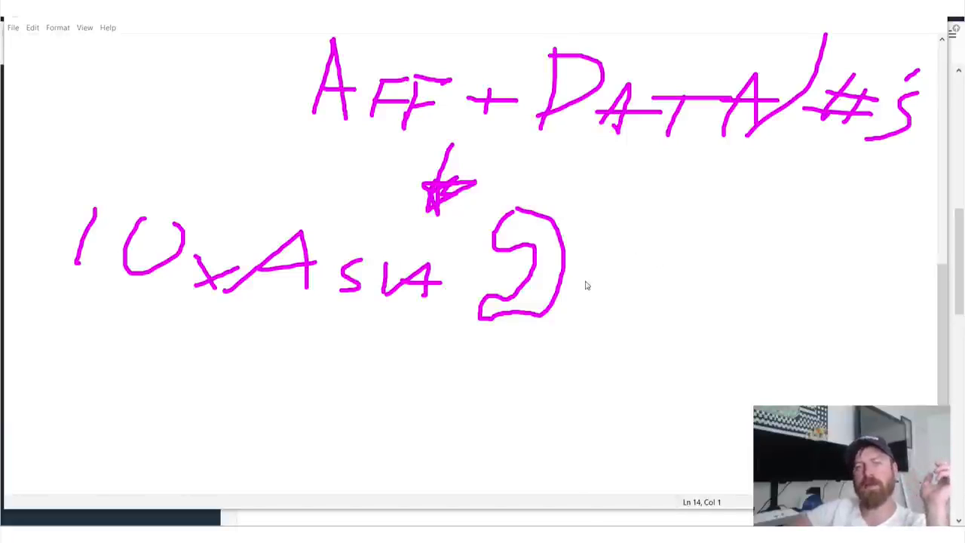
pyautogui.moveTo(582, 260); pyautogui.dragTo(622, 266)
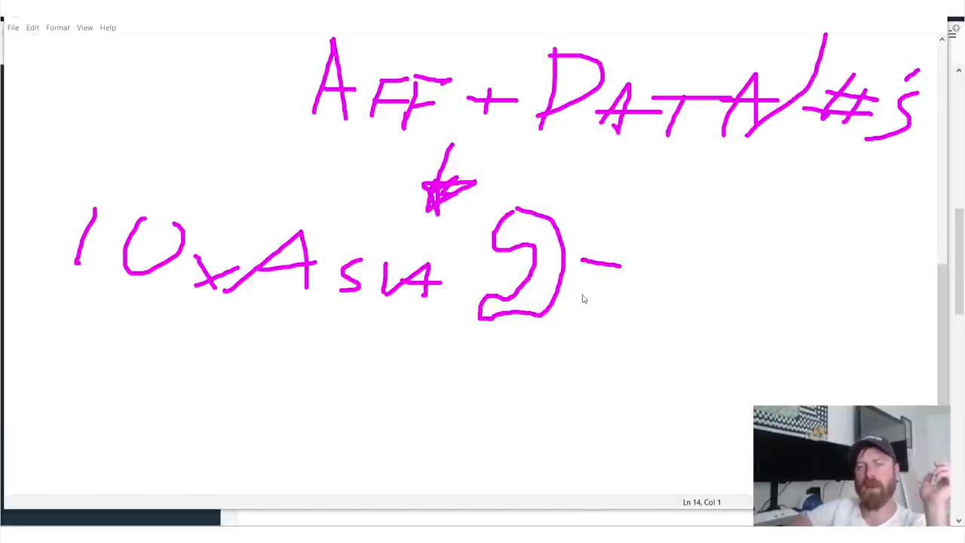
pyautogui.moveTo(573, 296); pyautogui.dragTo(625, 295)
pyautogui.moveTo(691, 228); pyautogui.dragTo(665, 311)
pyautogui.moveTo(732, 249); pyautogui.dragTo(736, 253)
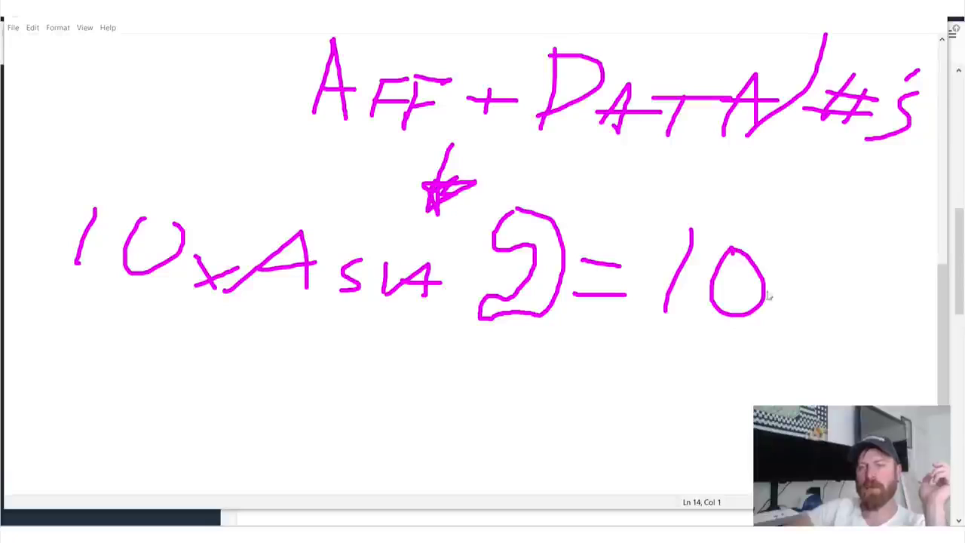
pyautogui.moveTo(800, 251); pyautogui.dragTo(850, 259)
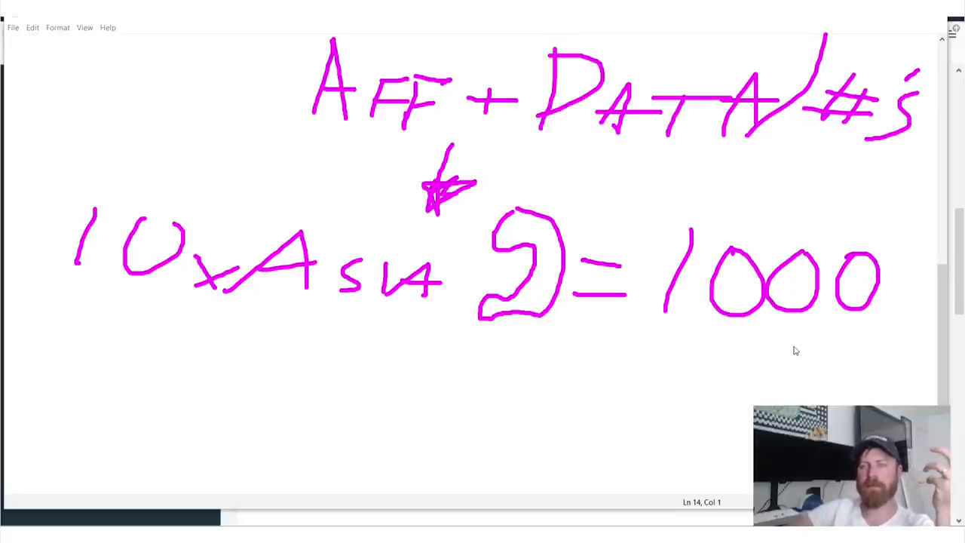
# Step: Add a boxed 100 under the 1000 and write $240 beneath 10x Asia
pyautogui.moveTo(793, 348); pyautogui.dragTo(775, 394)
pyautogui.moveTo(789, 341); pyautogui.dragTo(781, 388)
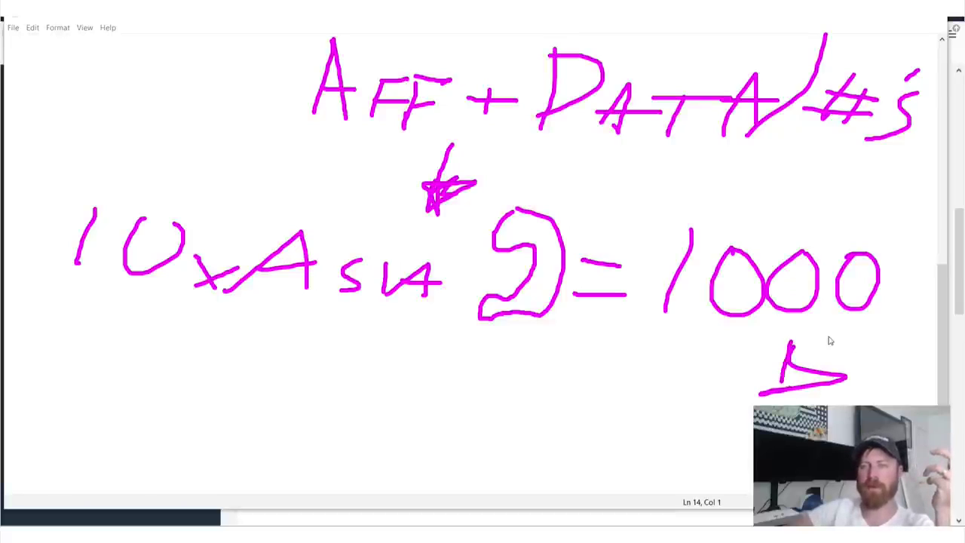
pyautogui.moveTo(828, 344); pyautogui.dragTo(853, 351)
pyautogui.moveTo(693, 380); pyautogui.dragTo(946, 391)
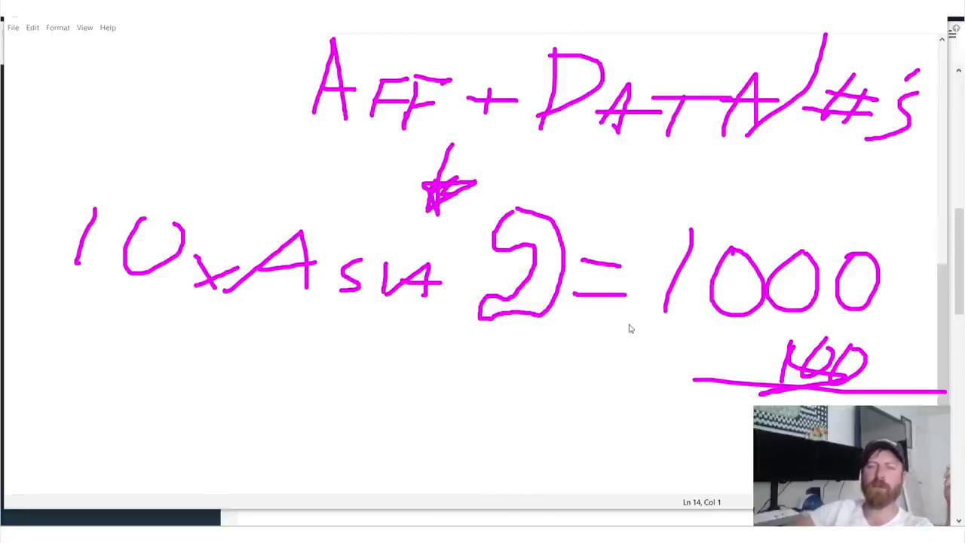
pyautogui.moveTo(630, 328)
pyautogui.mouseDown()
pyautogui.moveTo(939, 326)
pyautogui.moveTo(681, 224)
pyautogui.moveTo(630, 341)
pyautogui.mouseUp()
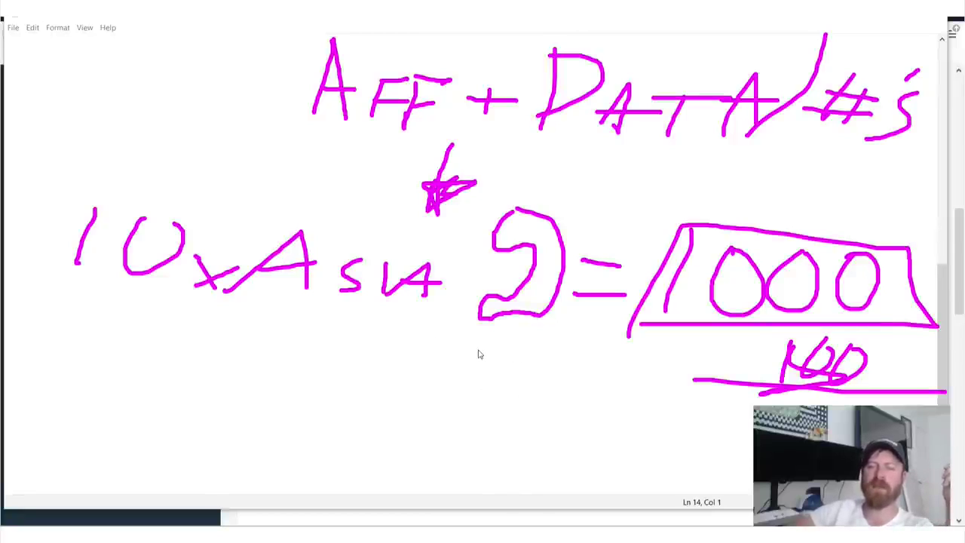
pyautogui.moveTo(269, 429)
pyautogui.mouseDown()
pyautogui.moveTo(380, 474)
pyautogui.moveTo(436, 424)
pyautogui.moveTo(407, 412)
pyautogui.mouseUp()
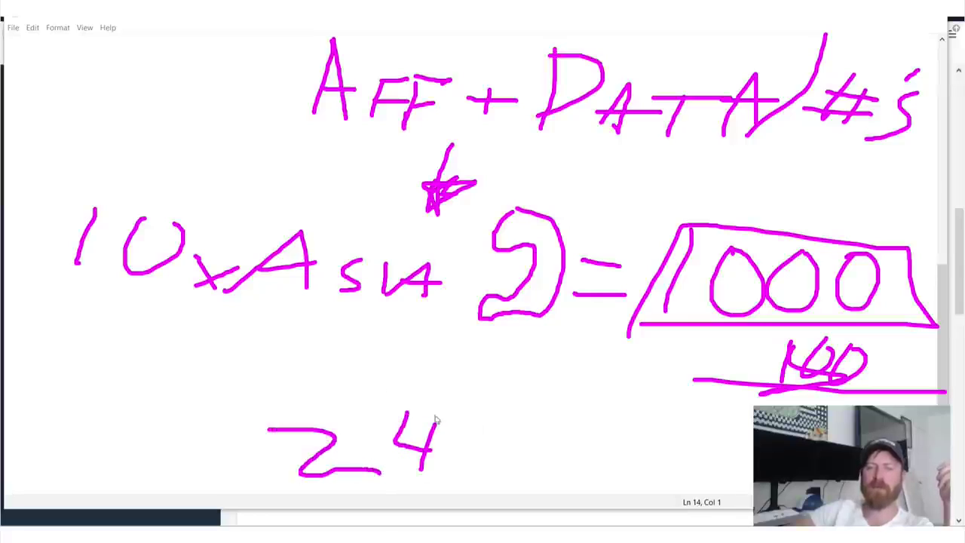
pyautogui.moveTo(490, 428)
pyautogui.mouseDown()
pyautogui.moveTo(498, 460)
pyautogui.moveTo(498, 428)
pyautogui.mouseUp()
pyautogui.moveTo(240, 407)
pyautogui.mouseDown()
pyautogui.moveTo(198, 466)
pyautogui.moveTo(223, 473)
pyautogui.mouseUp()
pyautogui.moveTo(767, 331)
pyautogui.mouseDown()
pyautogui.moveTo(760, 387)
pyautogui.moveTo(739, 355)
pyautogui.moveTo(733, 380)
pyautogui.mouseUp()
pyautogui.moveTo(784, 381)
pyautogui.mouseDown()
pyautogui.moveTo(894, 388)
pyautogui.moveTo(888, 343)
pyautogui.moveTo(751, 335)
pyautogui.mouseUp()
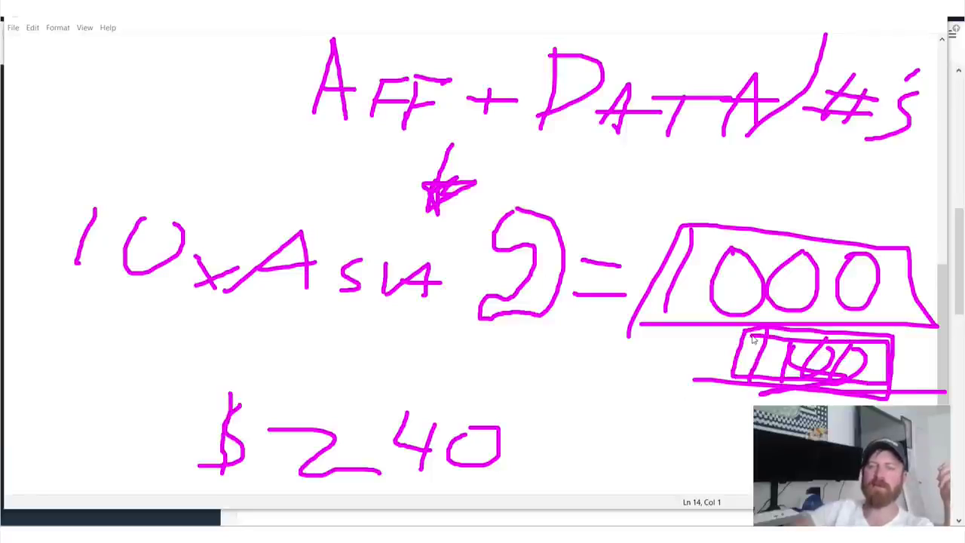
pyautogui.moveTo(62, 284); pyautogui.dragTo(254, 298)
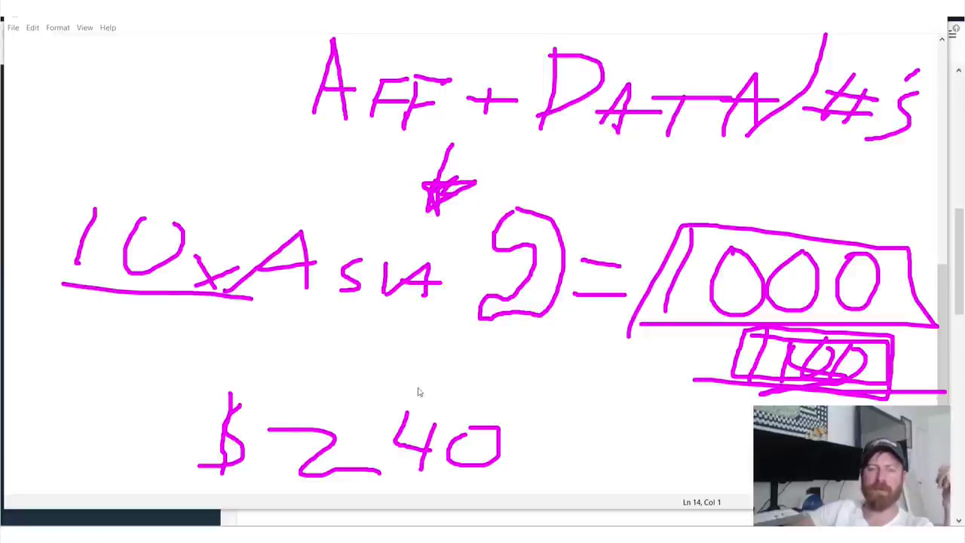
# Step: Draw an arrow from Asia to $240 and write '= $' after it
pyautogui.moveTo(384, 322)
pyautogui.mouseDown()
pyautogui.moveTo(365, 386)
pyautogui.moveTo(389, 400)
pyautogui.moveTo(381, 381)
pyautogui.mouseUp()
pyautogui.moveTo(532, 448); pyautogui.dragTo(591, 446)
pyautogui.moveTo(529, 467); pyautogui.dragTo(597, 464)
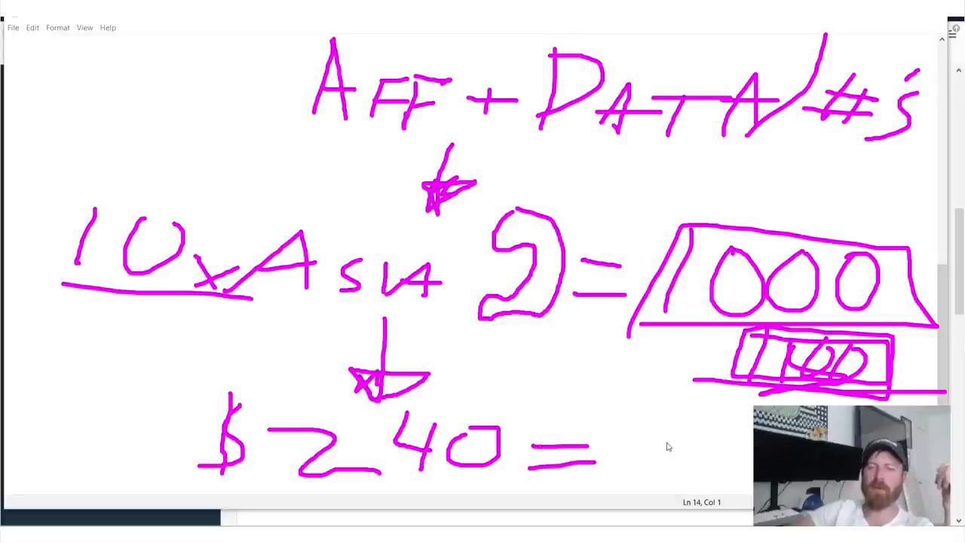
pyautogui.moveTo(665, 428); pyautogui.dragTo(614, 484)
pyautogui.moveTo(648, 420); pyautogui.dragTo(632, 486)
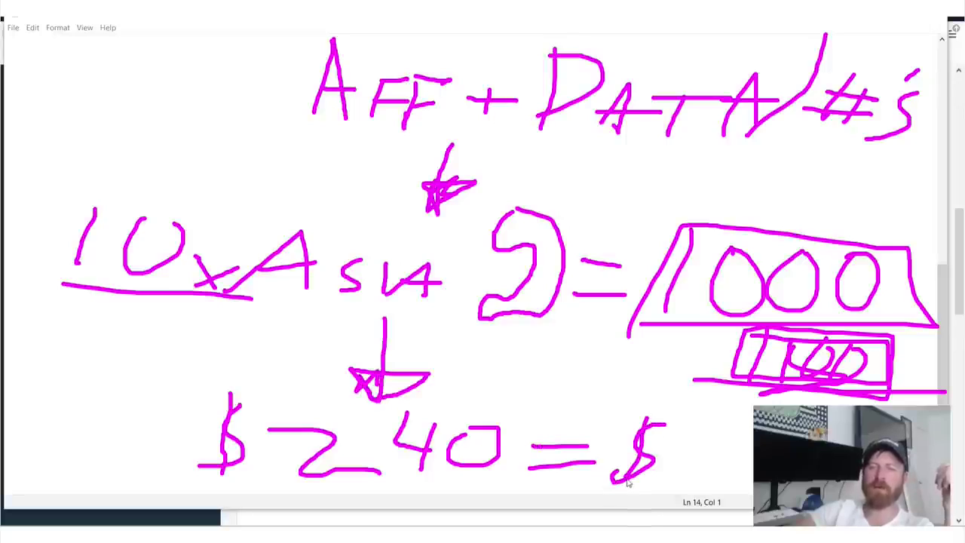
pyautogui.moveTo(693, 427); pyautogui.dragTo(683, 482)
# Step: Finish the drawn digit, erase the magenta drawing, and delete the extra blank lines below the list
pyautogui.moveTo(732, 442); pyautogui.dragTo(729, 476)
pyautogui.press('Escape')
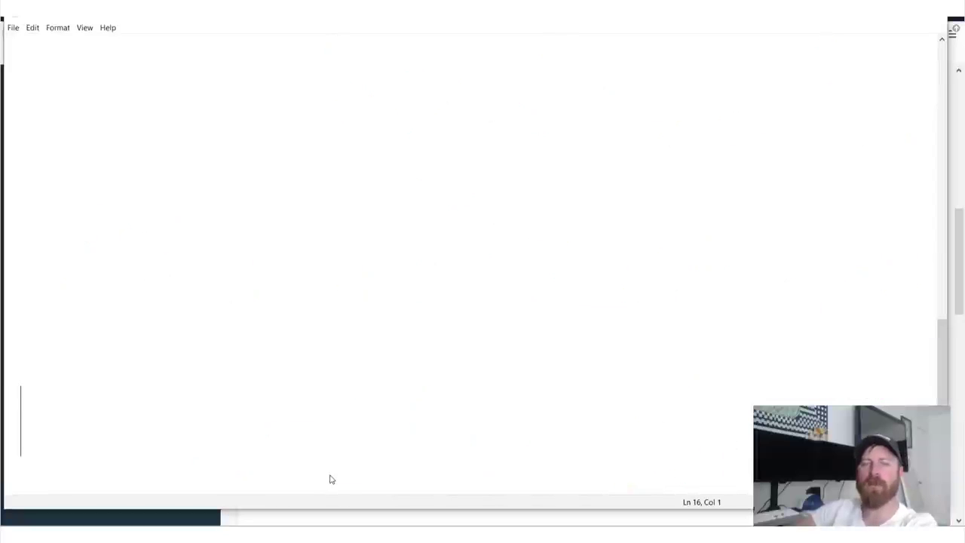
pyautogui.press('BackSpace')
pyautogui.press('BackSpace')
pyautogui.press('BackSpace')
pyautogui.press('BackSpace')
pyautogui.press('BackSpace')
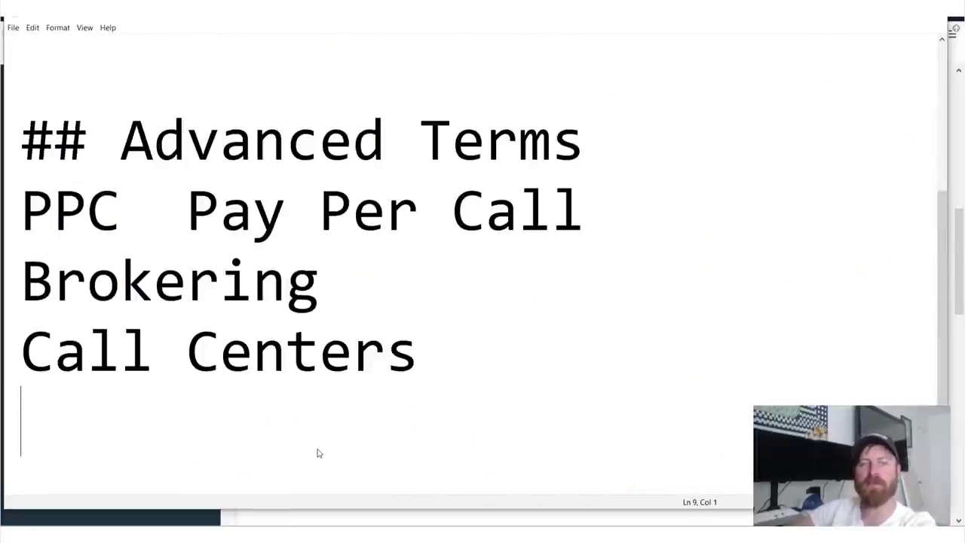
pyautogui.press('BackSpace')
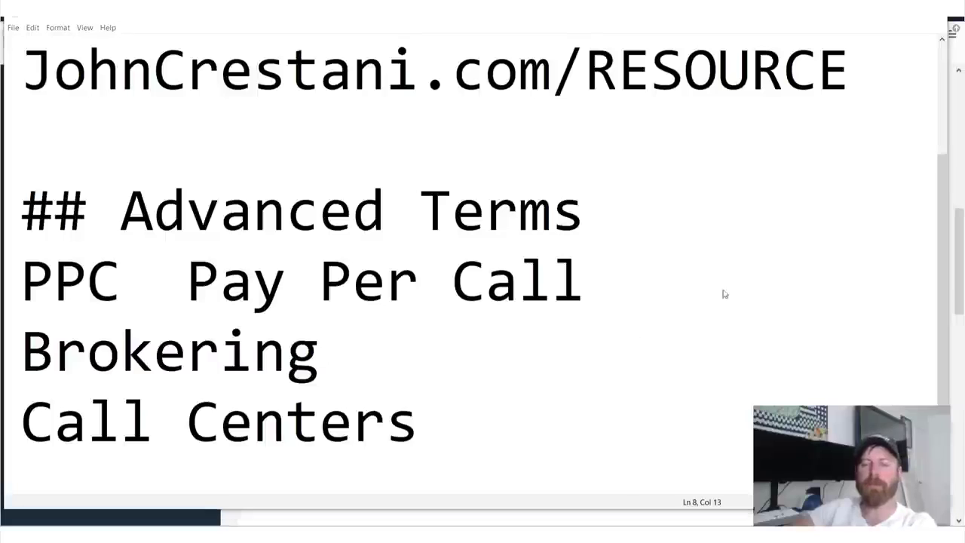
# Step: Sketch two stick figures with an arrow beside Pay Per Call
pyautogui.moveTo(660, 304); pyautogui.dragTo(714, 308)
pyautogui.moveTo(711, 258)
pyautogui.mouseDown()
pyautogui.moveTo(713, 209)
pyautogui.moveTo(739, 209)
pyautogui.moveTo(752, 181)
pyautogui.moveTo(732, 237)
pyautogui.moveTo(766, 176)
pyautogui.mouseUp()
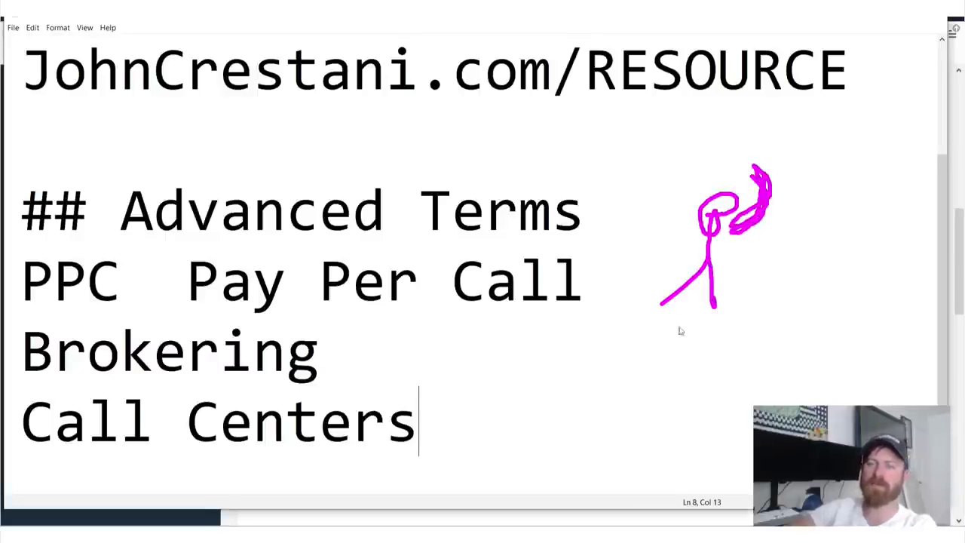
pyautogui.moveTo(679, 319)
pyautogui.mouseDown()
pyautogui.moveTo(654, 366)
pyautogui.moveTo(675, 386)
pyautogui.mouseUp()
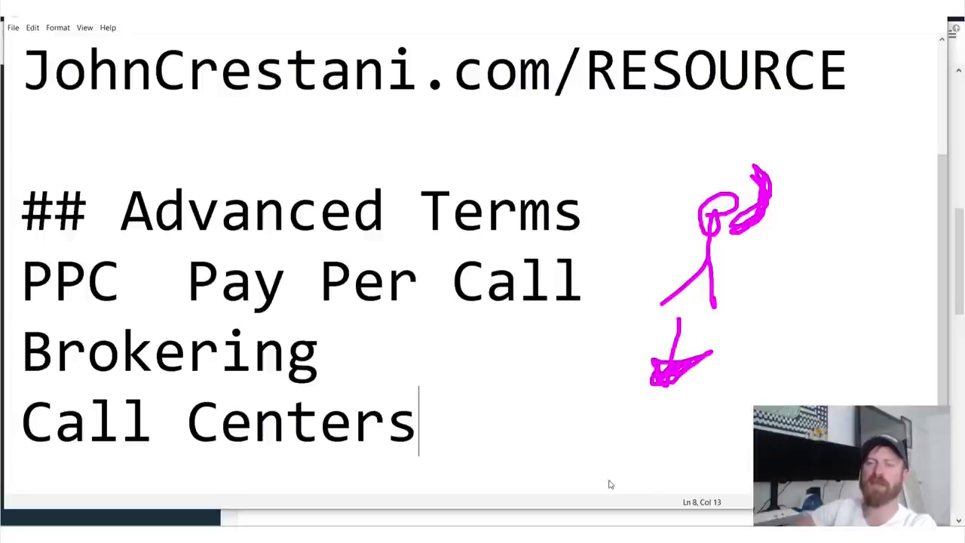
pyautogui.moveTo(609, 481)
pyautogui.mouseDown()
pyautogui.moveTo(671, 432)
pyautogui.moveTo(664, 480)
pyautogui.mouseUp()
pyautogui.moveTo(670, 430)
pyautogui.mouseDown()
pyautogui.moveTo(703, 379)
pyautogui.moveTo(698, 388)
pyautogui.moveTo(734, 400)
pyautogui.mouseUp()
pyautogui.moveTo(755, 352)
pyautogui.mouseDown()
pyautogui.moveTo(735, 407)
pyautogui.moveTo(762, 358)
pyautogui.mouseUp()
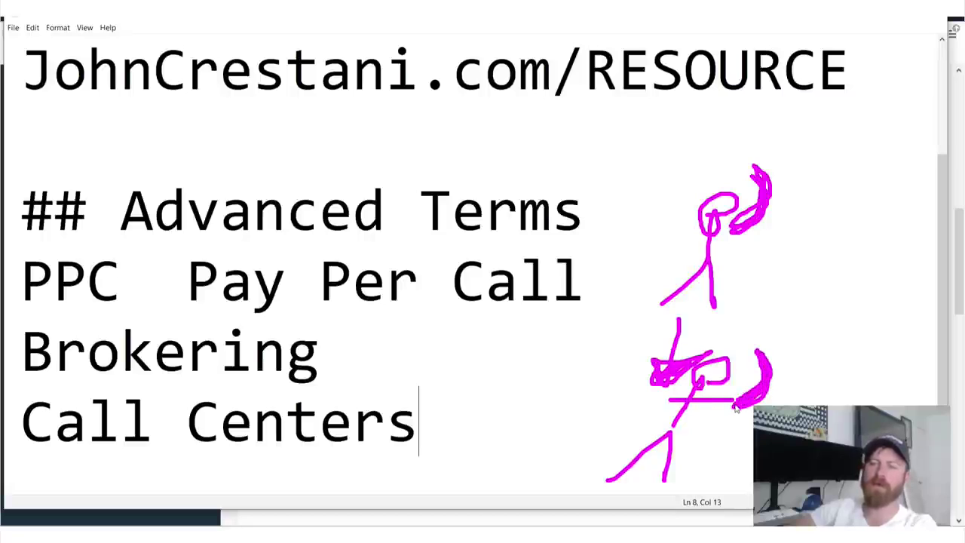
pyautogui.moveTo(682, 236); pyautogui.dragTo(728, 241)
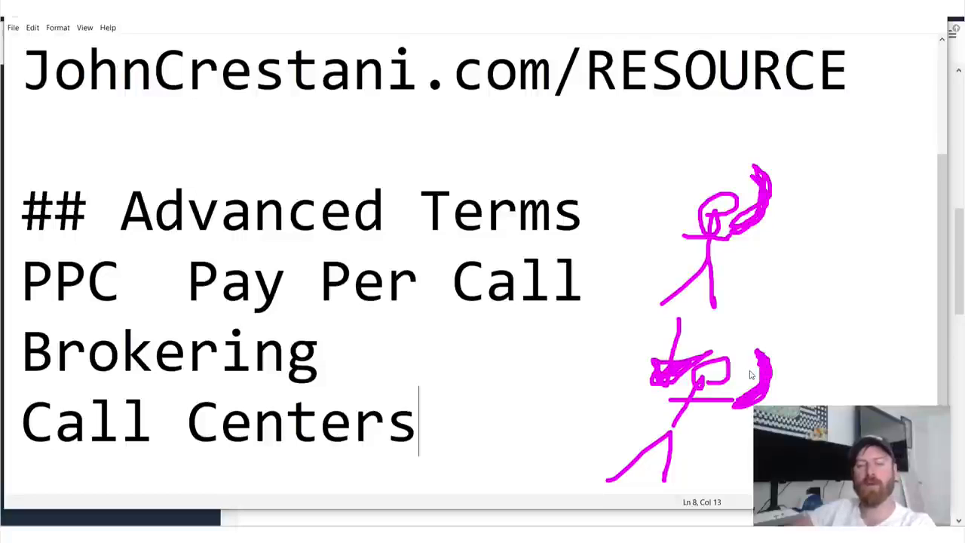
# Step: Erase the sketches and add ' - ' after Brokering in the Advanced Terms list
pyautogui.press('Escape')
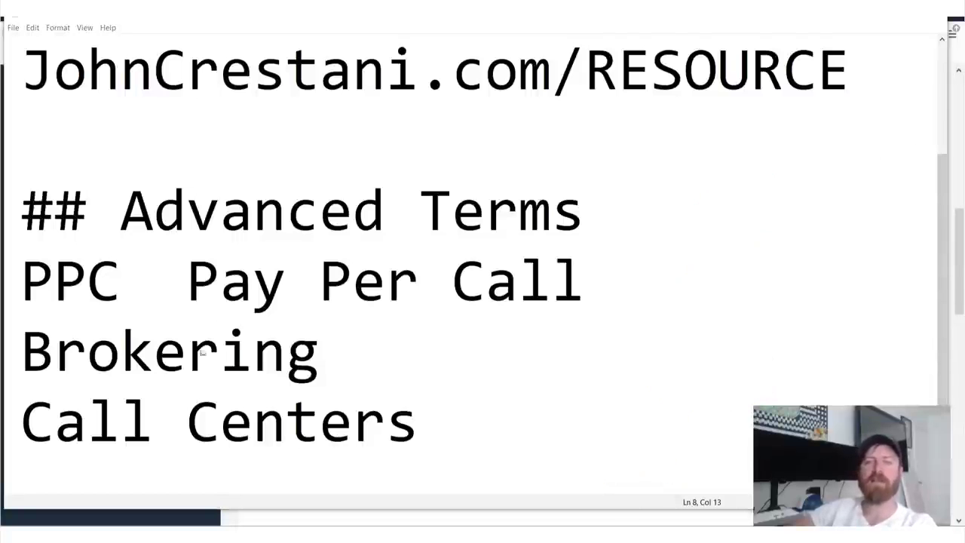
pyautogui.moveTo(308, 363); pyautogui.dragTo(34, 362)
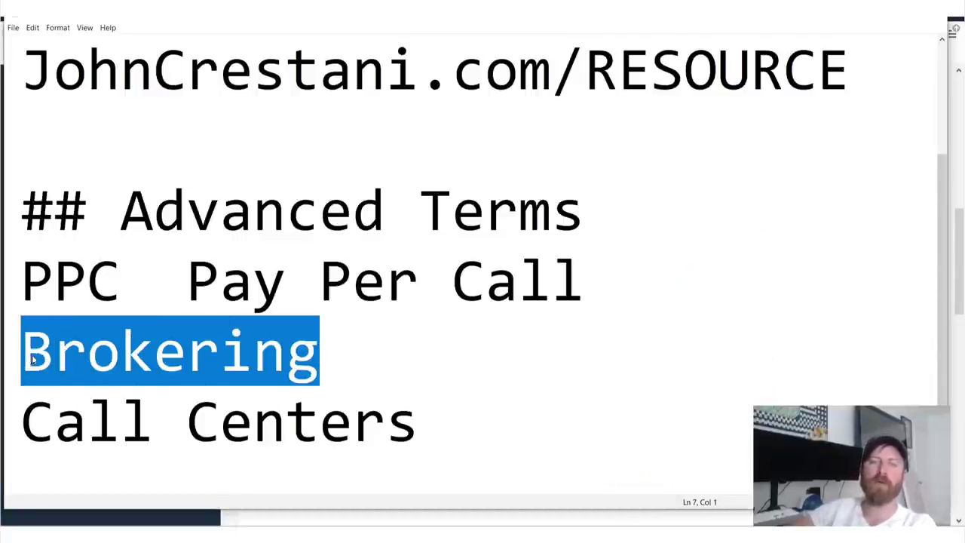
pyautogui.click(33, 362)
pyautogui.click(355, 359)
pyautogui.write('- ')
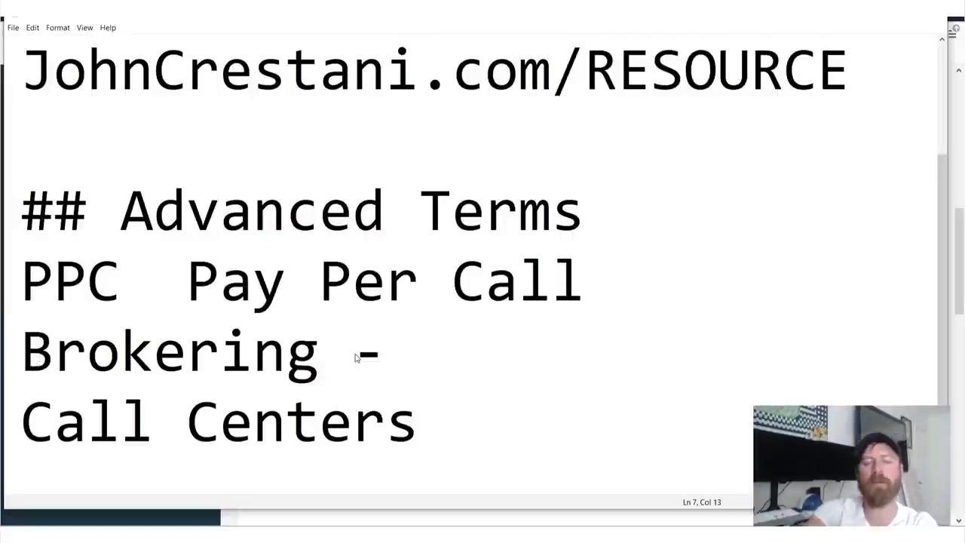
pyautogui.write('B')
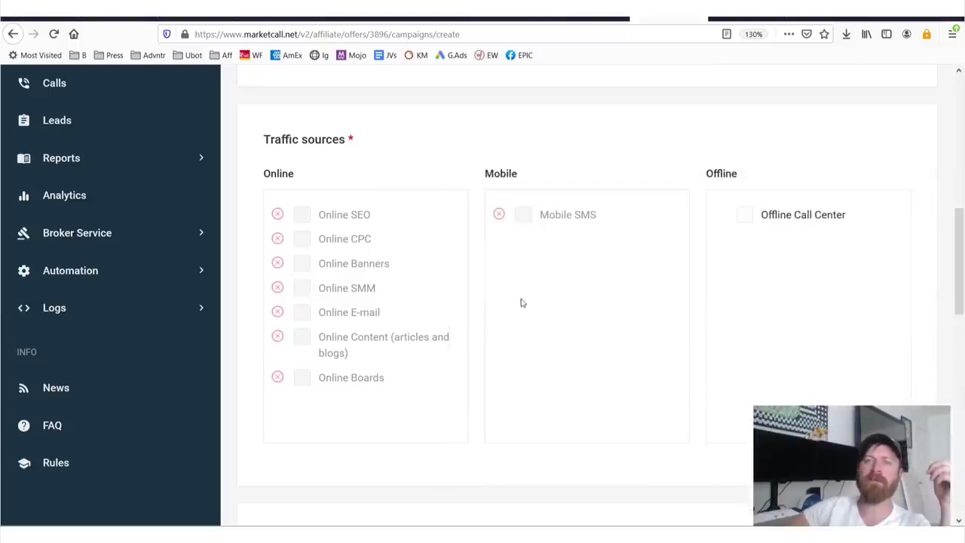
pyautogui.scroll(6, 482, 307)
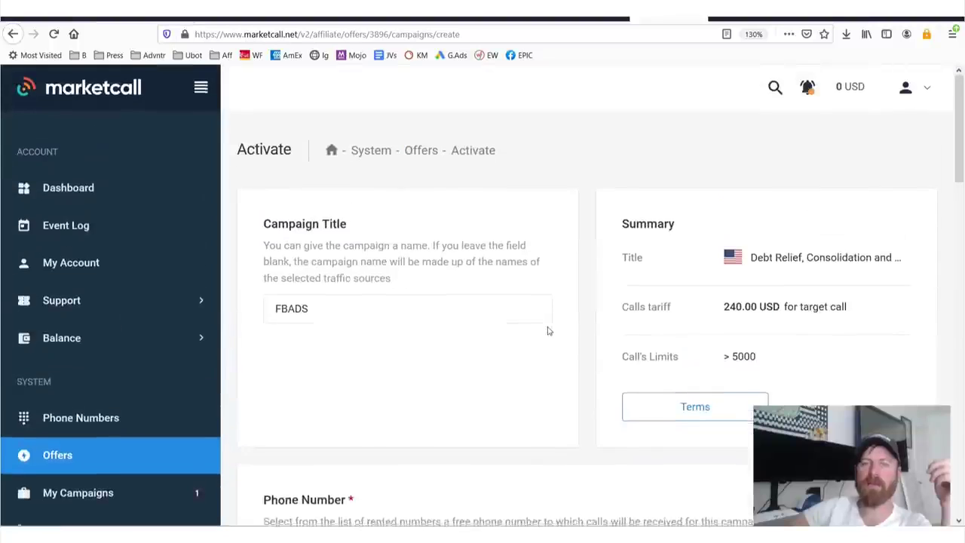
pyautogui.scroll(-4, 548, 330)
pyautogui.scroll(3, 637, 284)
pyautogui.moveTo(723, 221); pyautogui.dragTo(854, 216)
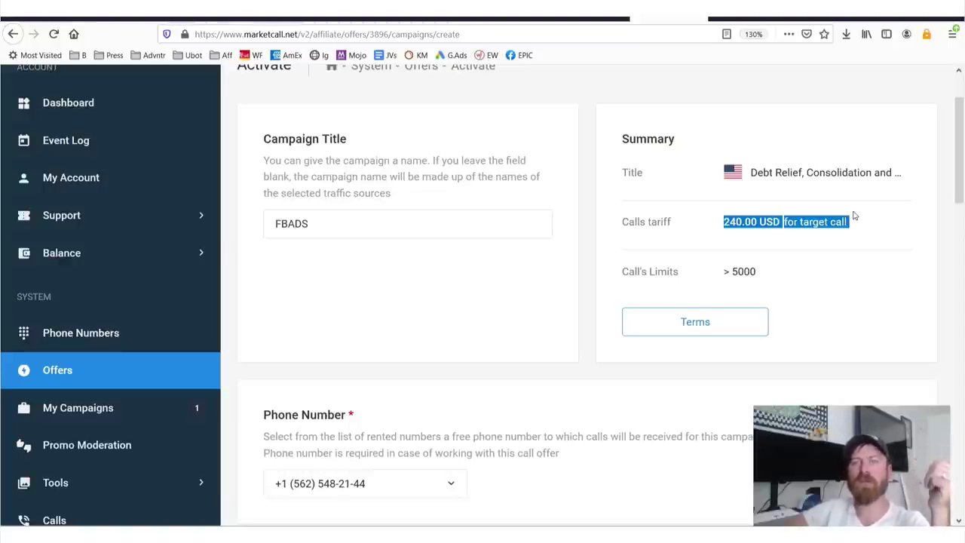
pyautogui.moveTo(724, 224); pyautogui.dragTo(849, 220)
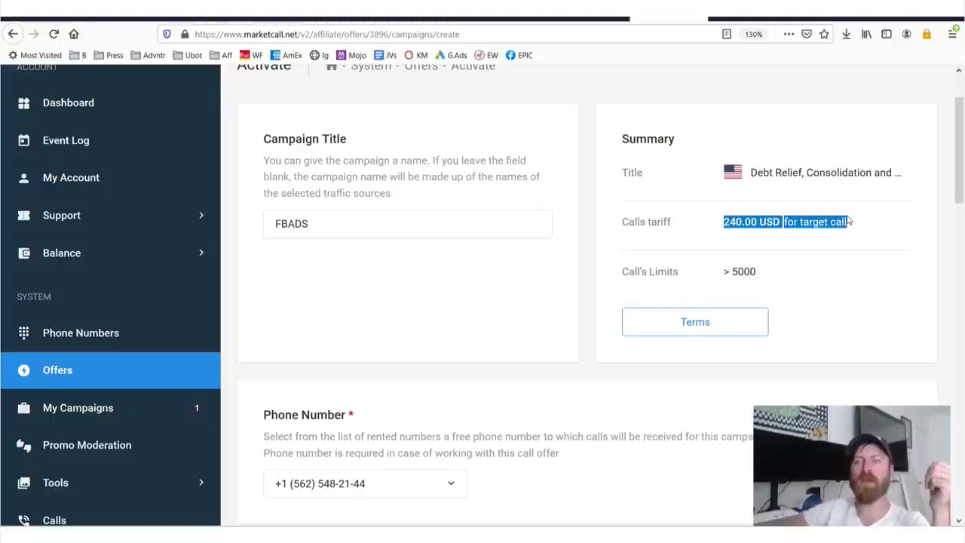
pyautogui.click(849, 220)
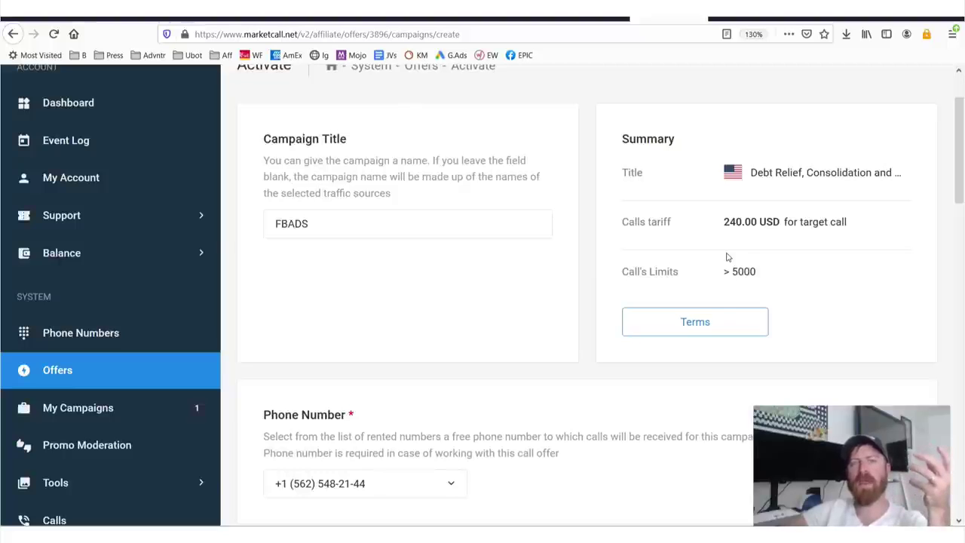
pyautogui.scroll(2, 341, 229)
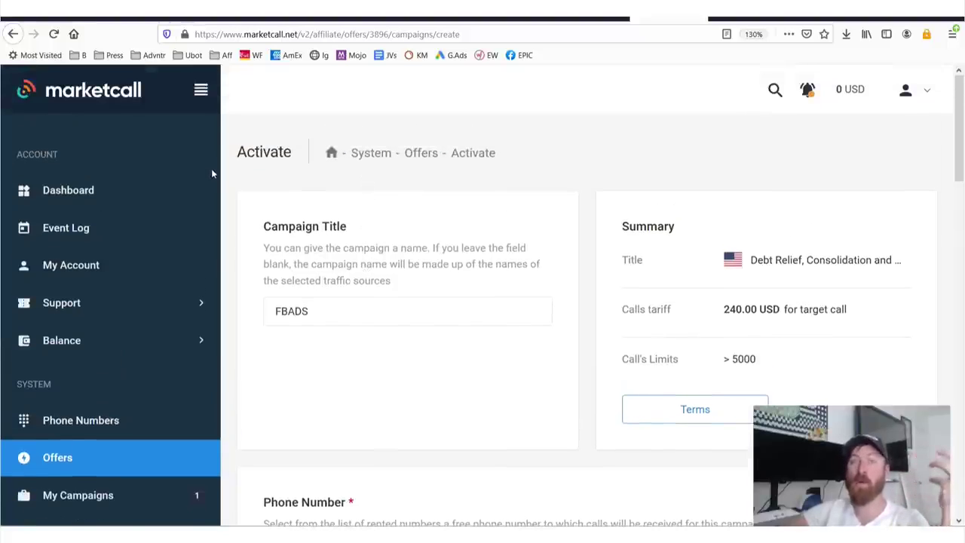
pyautogui.moveTo(722, 309)
pyautogui.mouseDown()
pyautogui.moveTo(857, 308)
pyautogui.moveTo(846, 309)
pyautogui.mouseUp()
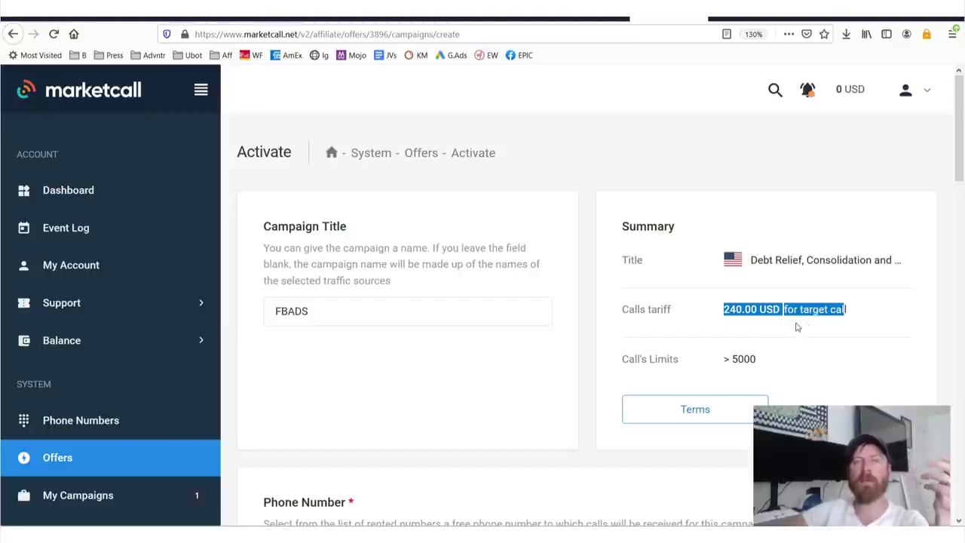
pyautogui.click(744, 309)
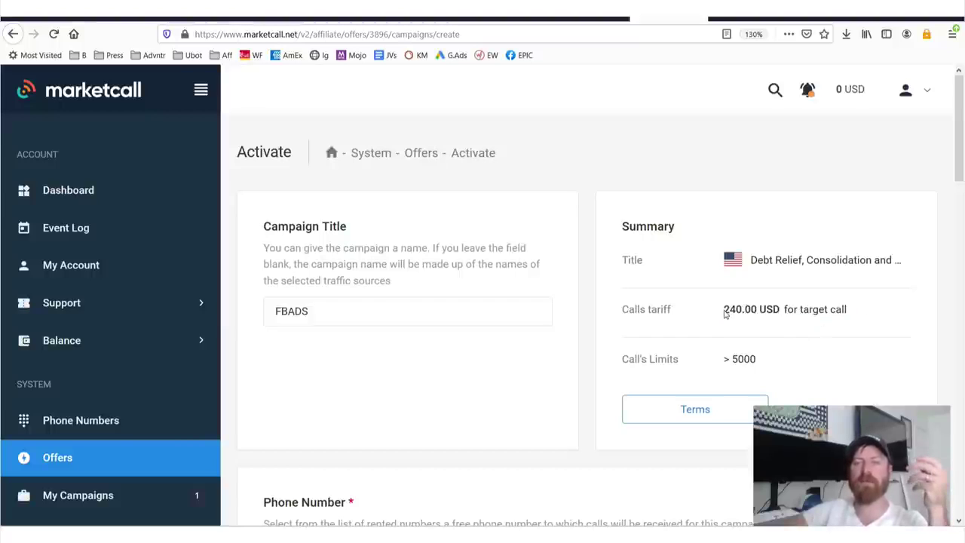
pyautogui.moveTo(726, 314); pyautogui.dragTo(728, 313)
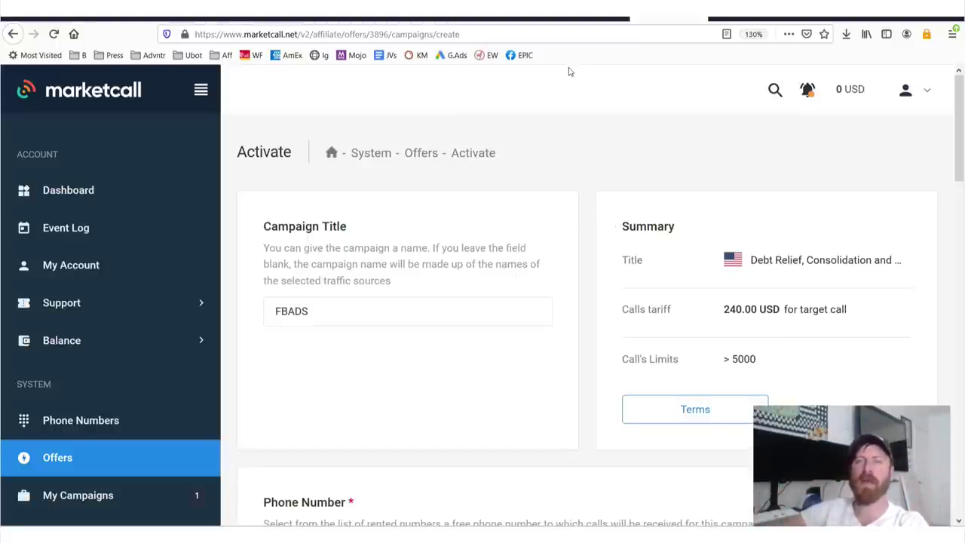
pyautogui.moveTo(554, 107)
pyautogui.mouseDown()
pyautogui.moveTo(640, 73)
pyautogui.moveTo(641, 121)
pyautogui.mouseUp()
pyautogui.moveTo(719, 61)
pyautogui.mouseDown()
pyautogui.moveTo(726, 127)
pyautogui.moveTo(781, 64)
pyautogui.mouseUp()
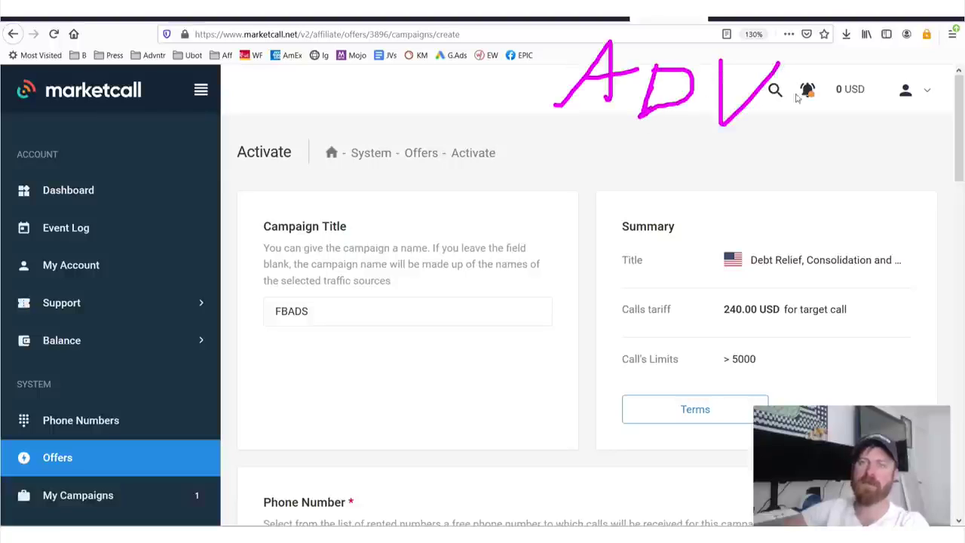
pyautogui.moveTo(507, 498); pyautogui.dragTo(585, 489)
pyautogui.moveTo(549, 463)
pyautogui.mouseDown()
pyautogui.moveTo(578, 459)
pyautogui.moveTo(599, 489)
pyautogui.mouseUp()
pyautogui.moveTo(616, 445)
pyautogui.mouseDown()
pyautogui.moveTo(678, 429)
pyautogui.moveTo(647, 451)
pyautogui.mouseUp()
pyautogui.moveTo(681, 425); pyautogui.dragTo(683, 431)
pyautogui.moveTo(674, 477); pyautogui.dragTo(720, 430)
pyautogui.moveTo(673, 458); pyautogui.dragTo(712, 461)
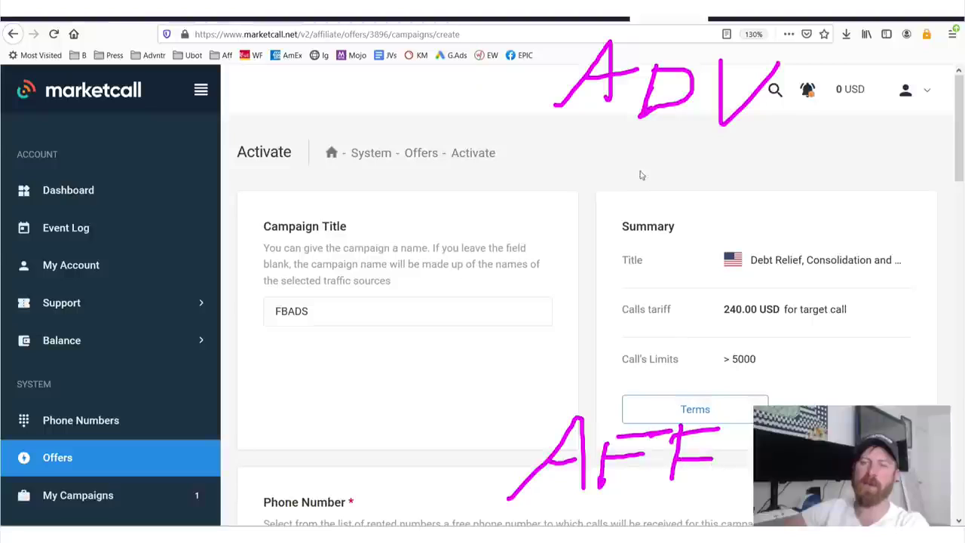
pyautogui.moveTo(639, 151); pyautogui.dragTo(629, 198)
pyautogui.moveTo(652, 230); pyautogui.dragTo(640, 260)
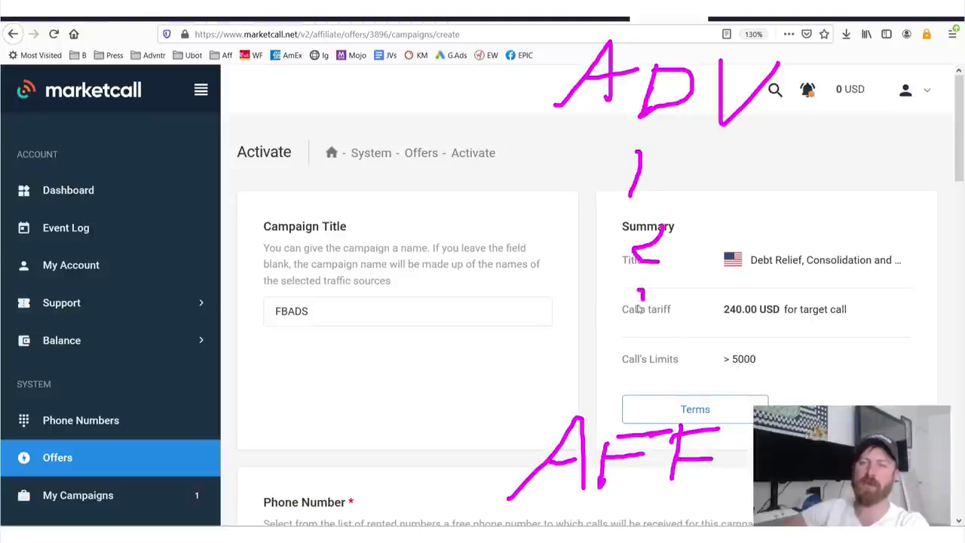
pyautogui.moveTo(639, 309); pyautogui.dragTo(623, 322)
pyautogui.moveTo(632, 389)
pyautogui.mouseDown()
pyautogui.moveTo(653, 345)
pyautogui.moveTo(643, 356)
pyautogui.mouseUp()
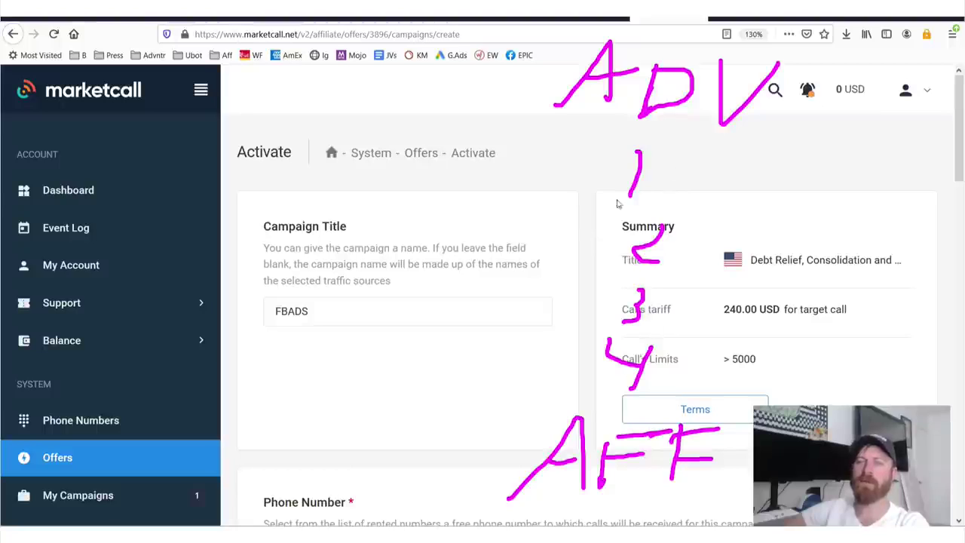
pyautogui.moveTo(555, 211); pyautogui.dragTo(690, 196)
pyautogui.moveTo(585, 274); pyautogui.dragTo(710, 264)
pyautogui.moveTo(539, 336); pyautogui.dragTo(689, 338)
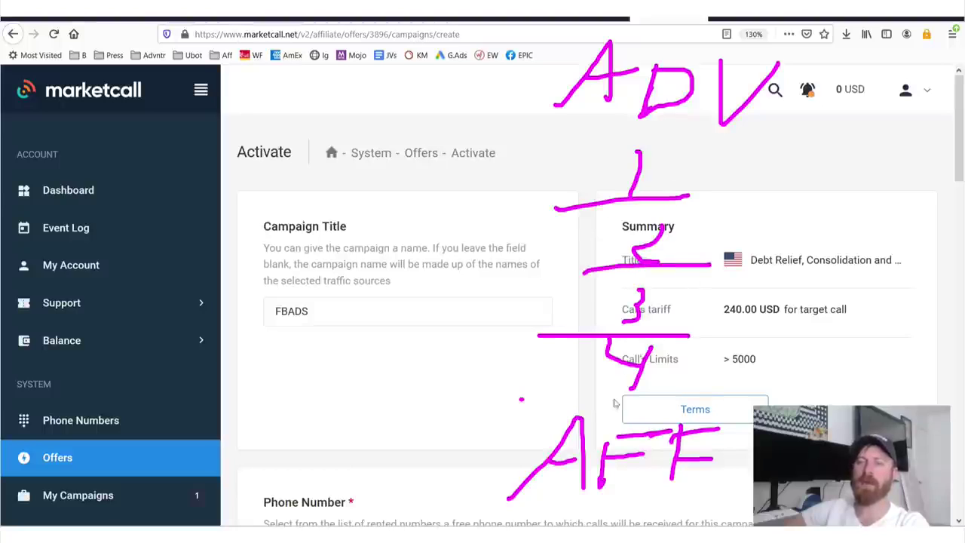
pyautogui.moveTo(521, 400); pyautogui.dragTo(715, 398)
pyautogui.moveTo(576, 147); pyautogui.dragTo(793, 143)
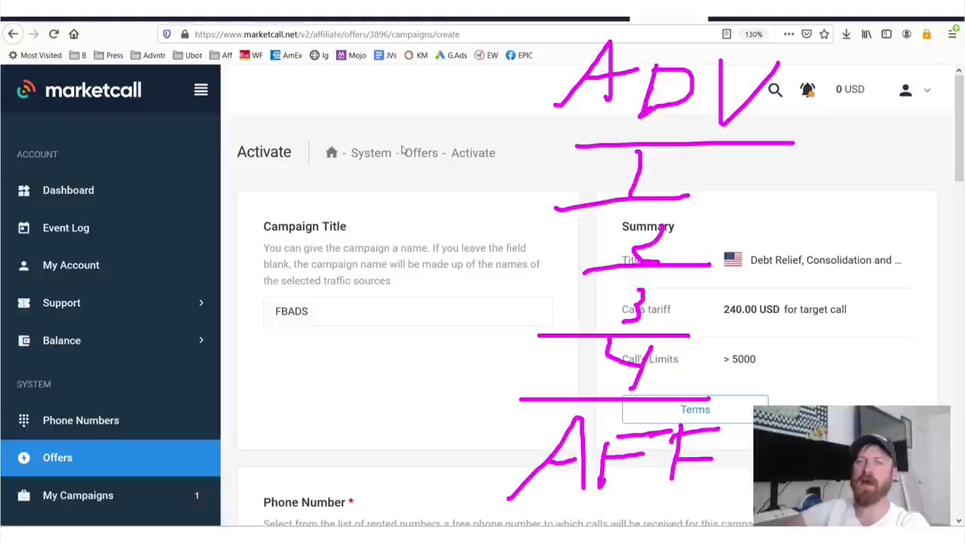
pyautogui.moveTo(402, 149); pyautogui.dragTo(873, 150)
pyautogui.moveTo(435, 401); pyautogui.dragTo(854, 400)
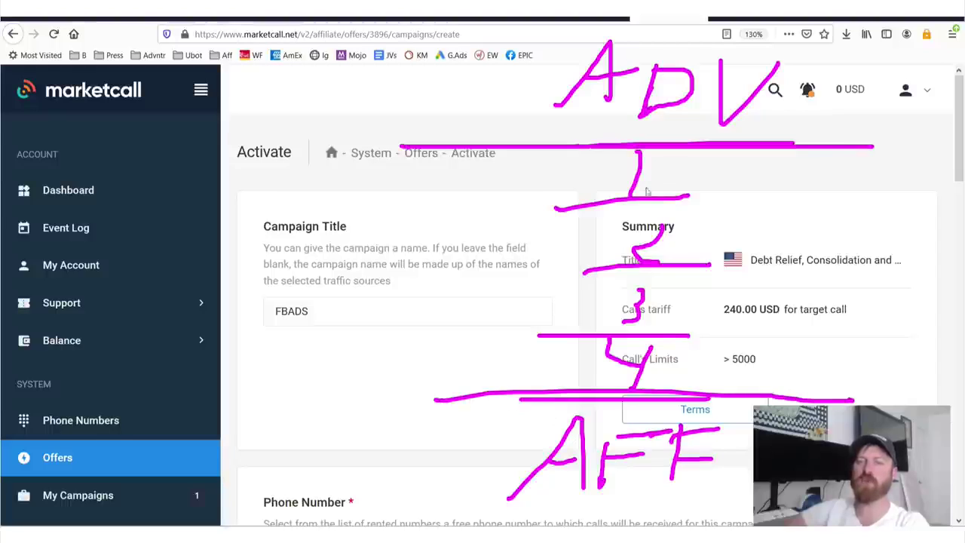
pyautogui.moveTo(578, 21)
pyautogui.mouseDown()
pyautogui.moveTo(557, 126)
pyautogui.moveTo(807, 17)
pyautogui.moveTo(407, 38)
pyautogui.mouseUp()
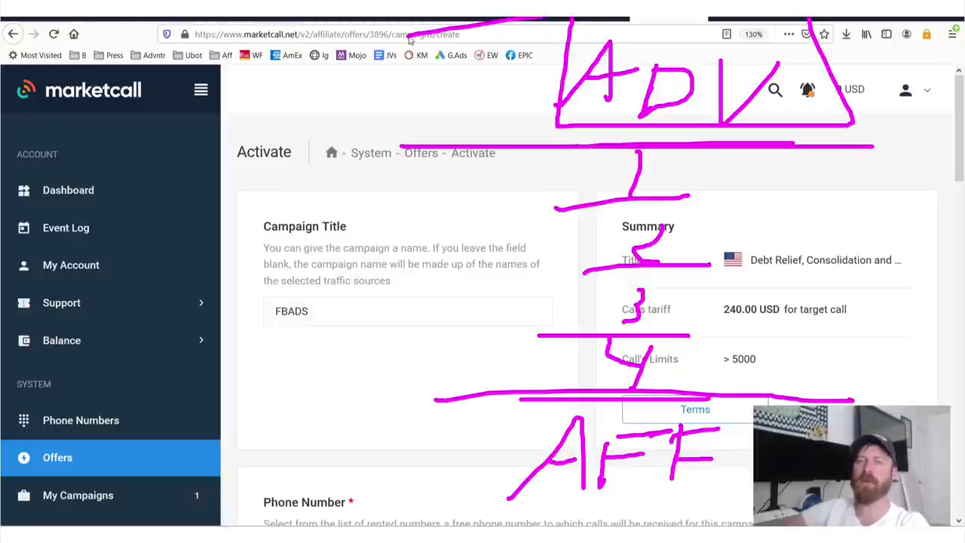
pyautogui.moveTo(495, 425)
pyautogui.mouseDown()
pyautogui.moveTo(470, 501)
pyautogui.moveTo(754, 492)
pyautogui.mouseUp()
pyautogui.moveTo(754, 411)
pyautogui.mouseDown()
pyautogui.moveTo(543, 413)
pyautogui.moveTo(518, 464)
pyautogui.mouseUp()
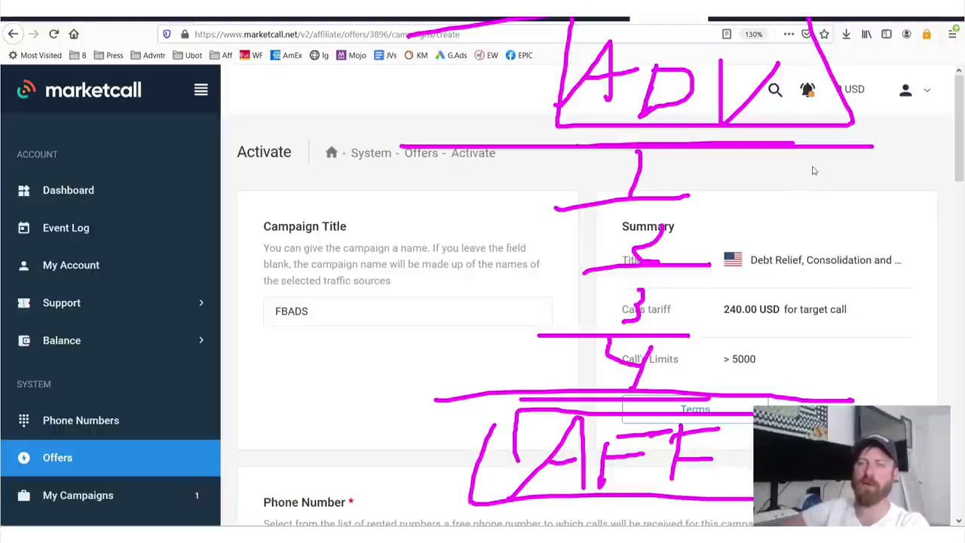
pyautogui.moveTo(752, 151)
pyautogui.mouseDown()
pyautogui.moveTo(742, 362)
pyautogui.moveTo(754, 143)
pyautogui.mouseUp()
pyautogui.moveTo(765, 332)
pyautogui.mouseDown()
pyautogui.moveTo(788, 192)
pyautogui.moveTo(769, 264)
pyautogui.mouseUp()
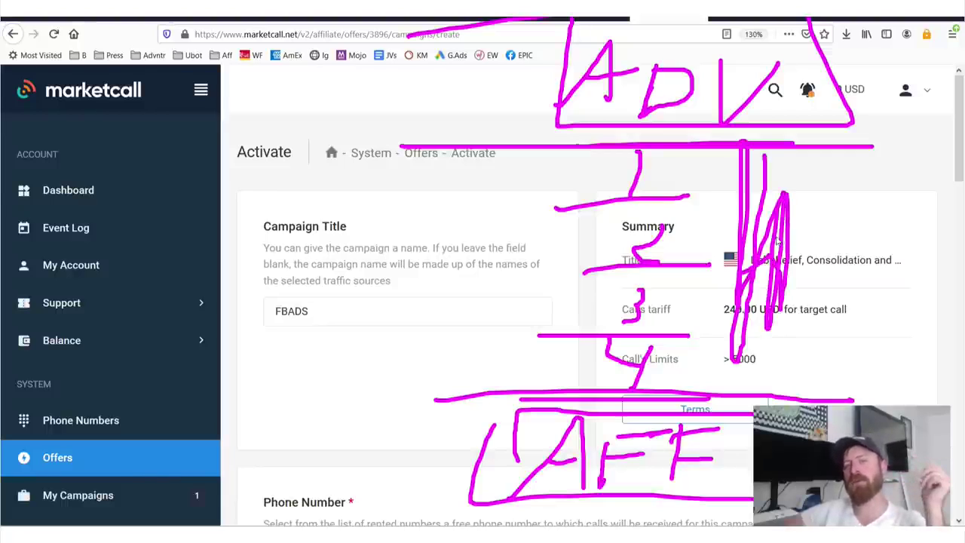
pyautogui.moveTo(528, 177); pyautogui.dragTo(517, 262)
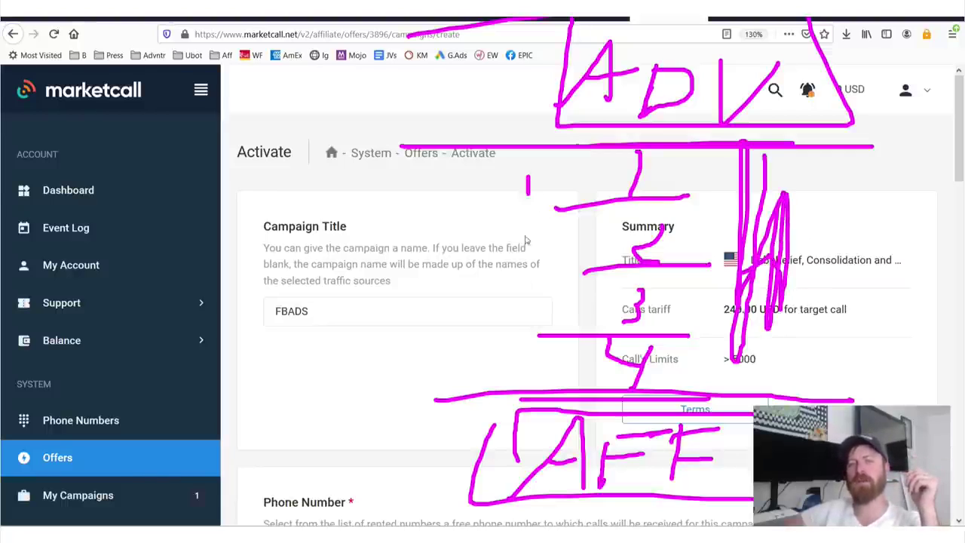
pyautogui.moveTo(509, 211); pyautogui.dragTo(326, 268)
pyautogui.moveTo(354, 87)
pyautogui.mouseDown()
pyautogui.moveTo(505, 162)
pyautogui.moveTo(963, 352)
pyautogui.mouseUp()
pyautogui.moveTo(876, 192); pyautogui.dragTo(963, 275)
pyautogui.moveTo(708, 244); pyautogui.dragTo(485, 295)
# Step: Clear the annotations and try Offline Call Center as the traffic source
pyautogui.press('Escape')
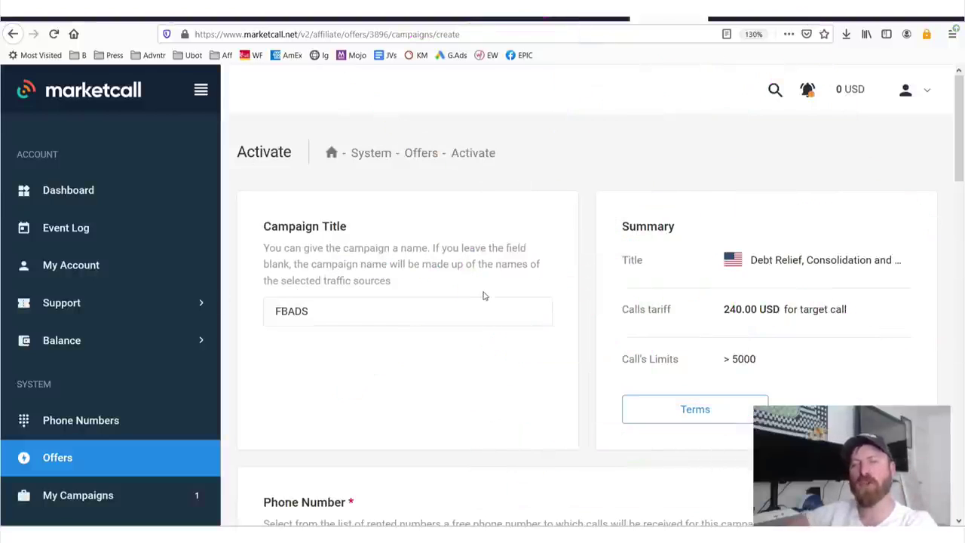
pyautogui.scroll(-1, 713, 252)
pyautogui.scroll(-3, 491, 274)
pyautogui.scroll(-2, 488, 282)
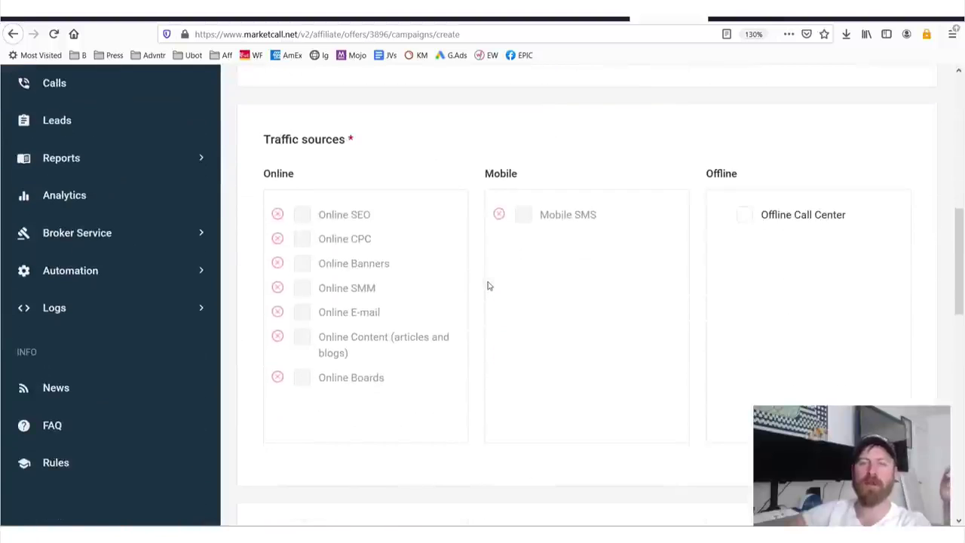
pyautogui.click(744, 215)
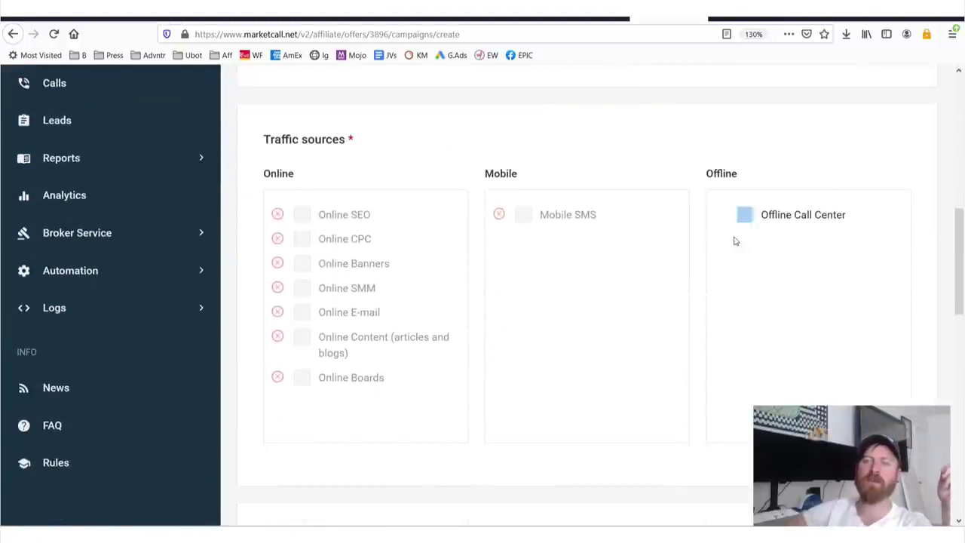
# Step: Scroll through the Note and Terms fields and circle the chosen phone number
pyautogui.scroll(-3, 735, 241)
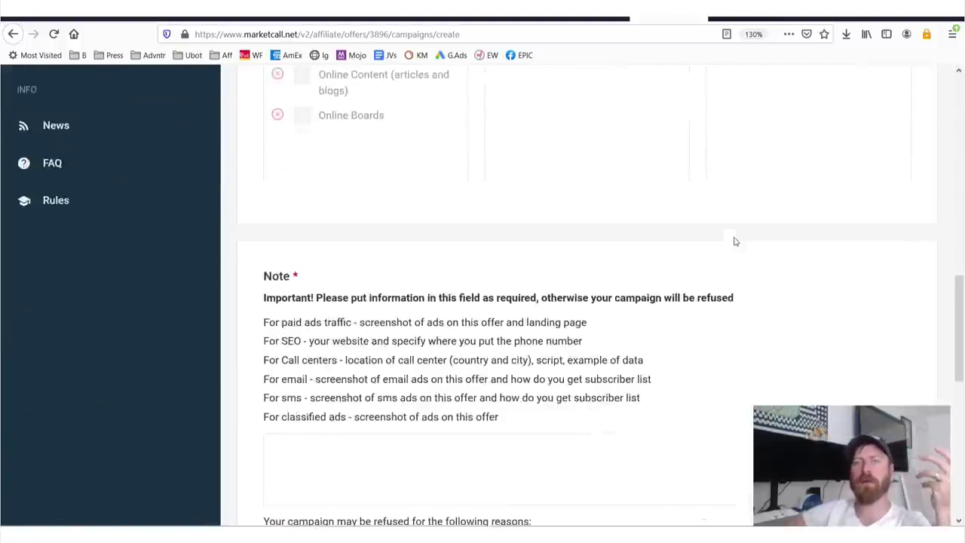
pyautogui.scroll(-3, 520, 304)
pyautogui.scroll(-3, 521, 306)
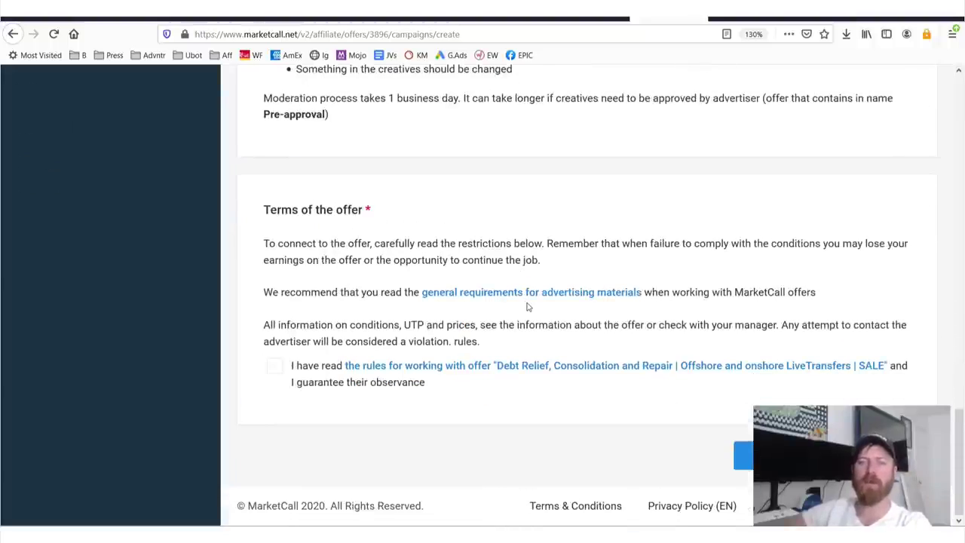
pyautogui.scroll(5, 504, 330)
pyautogui.scroll(5, 505, 330)
pyautogui.scroll(5, 603, 309)
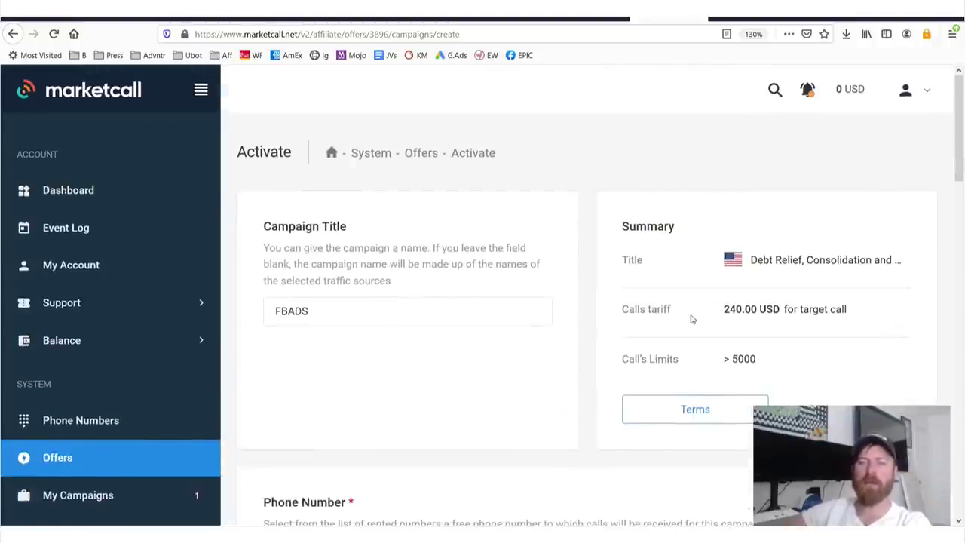
pyautogui.scroll(-3, 690, 319)
pyautogui.scroll(-5, 666, 323)
pyautogui.scroll(4, 614, 328)
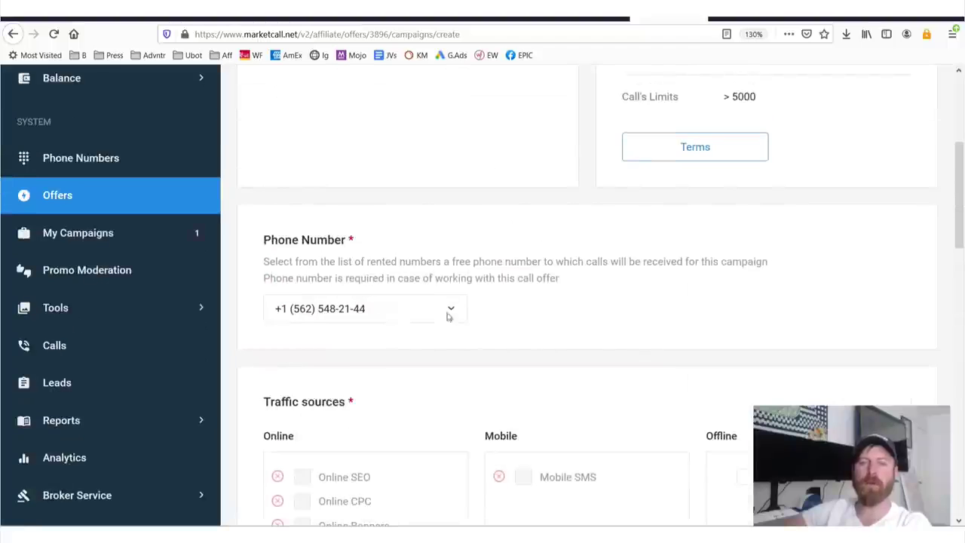
pyautogui.moveTo(528, 297)
pyautogui.mouseDown()
pyautogui.moveTo(226, 305)
pyautogui.moveTo(581, 343)
pyautogui.moveTo(241, 302)
pyautogui.moveTo(298, 269)
pyautogui.moveTo(316, 355)
pyautogui.moveTo(274, 252)
pyautogui.mouseUp()
# Step: Clear the marks and return to the Offers list
pyautogui.press('Escape')
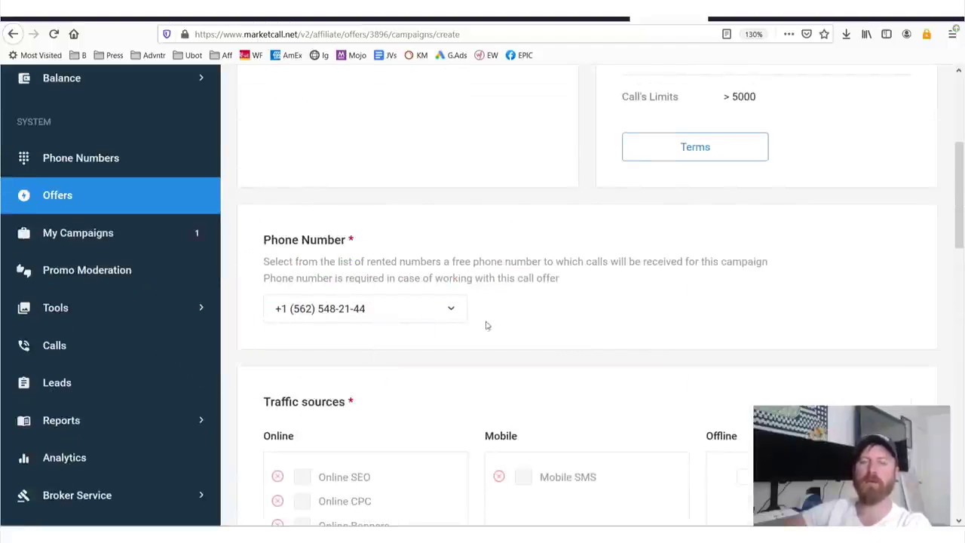
pyautogui.scroll(4, 511, 294)
pyautogui.scroll(-3, 129, 501)
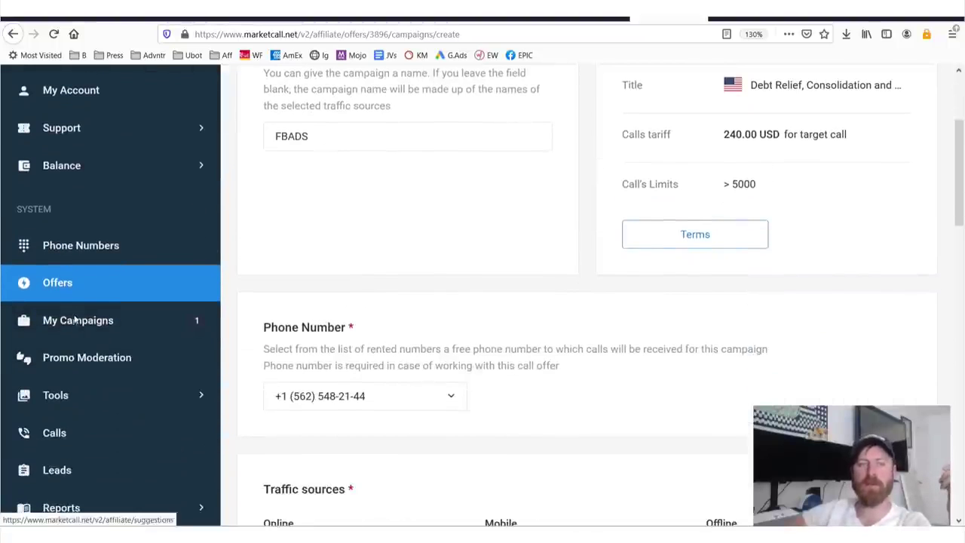
pyautogui.click(95, 276)
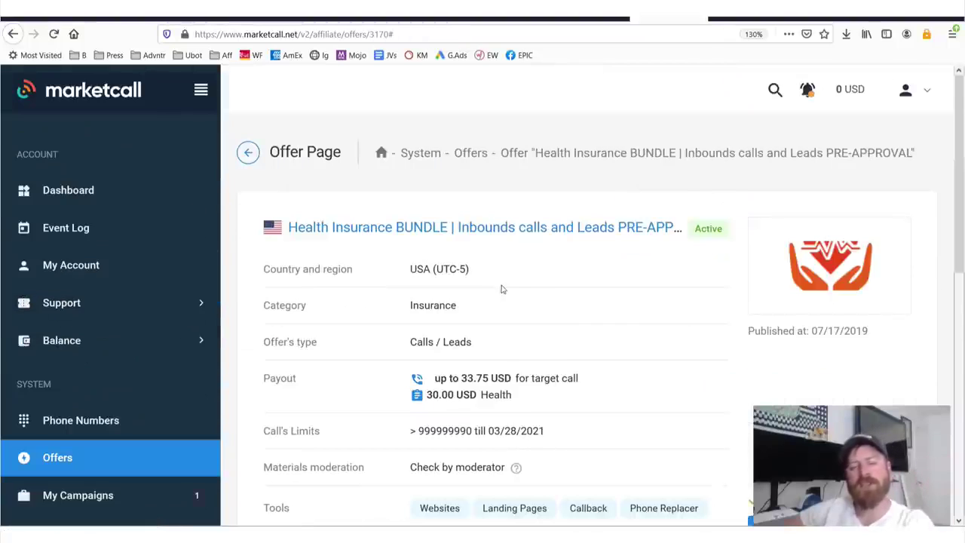
# Step: Underline the Health Insurance BUNDLE offer title and show the offer's Rules
pyautogui.moveTo(286, 250); pyautogui.dragTo(726, 256)
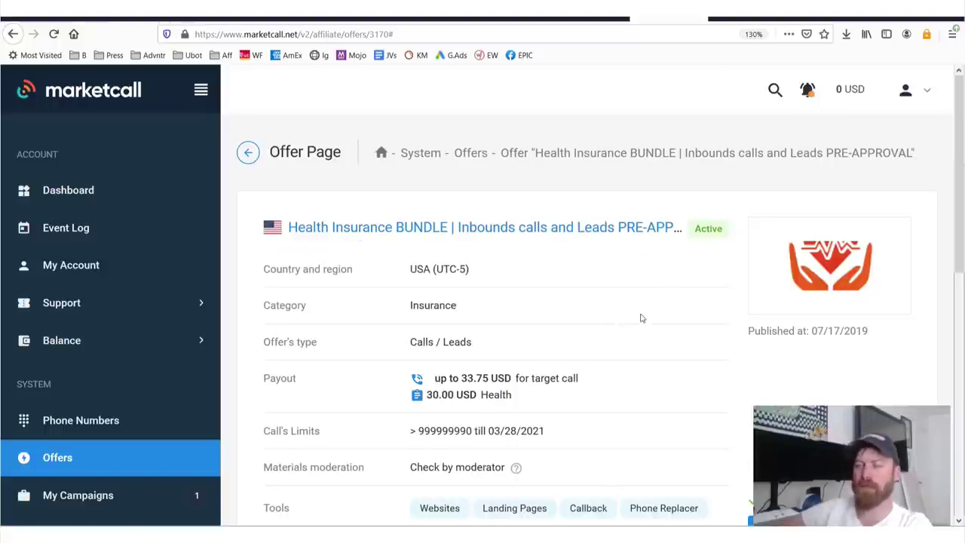
pyautogui.scroll(-3, 641, 318)
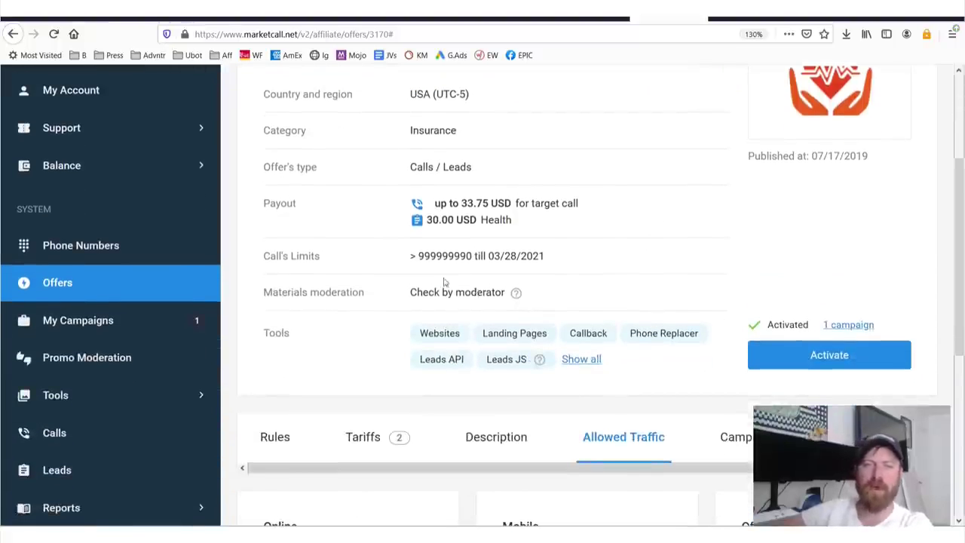
pyautogui.scroll(-5, 527, 256)
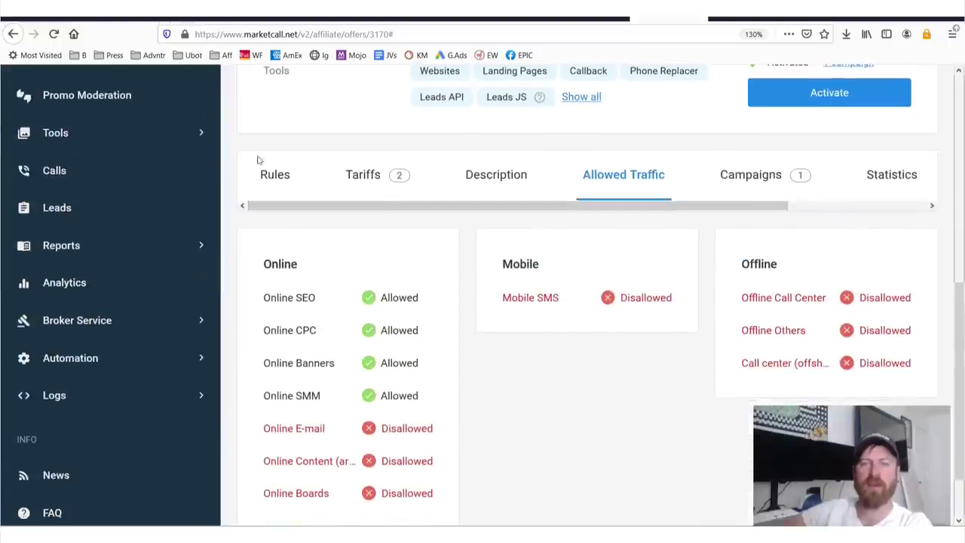
pyautogui.click(278, 181)
pyautogui.scroll(3, 528, 257)
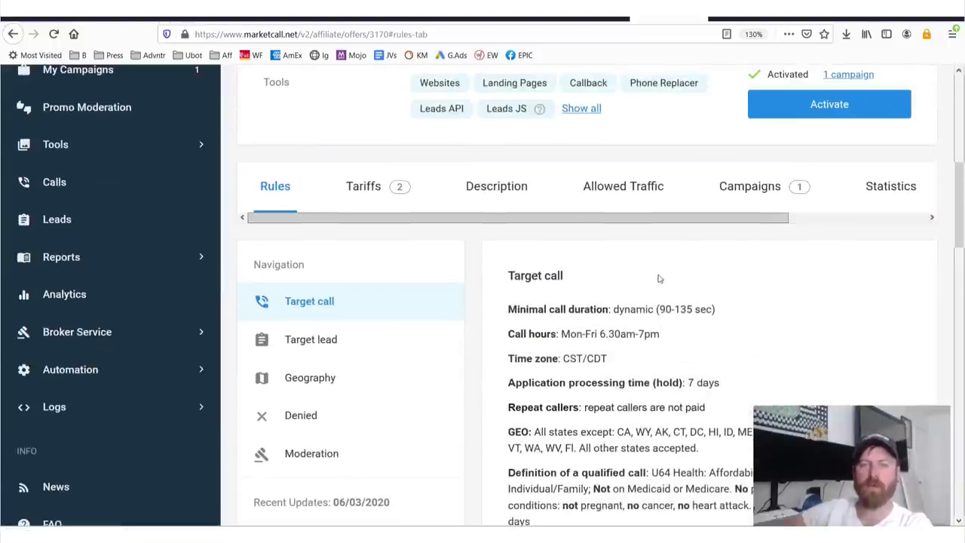
pyautogui.scroll(-2, 660, 279)
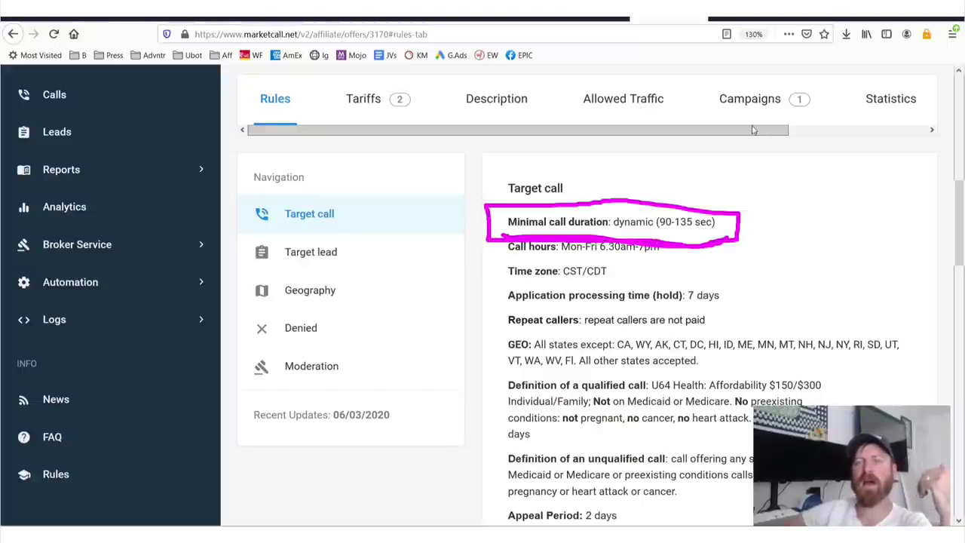
# Step: Underline the dynamic 90-135 sec minimal call duration and write a circled '2 MIN' above it
pyautogui.moveTo(752, 130)
pyautogui.mouseDown()
pyautogui.moveTo(844, 189)
pyautogui.moveTo(775, 217)
pyautogui.mouseUp()
pyautogui.moveTo(786, 249)
pyautogui.mouseDown()
pyautogui.moveTo(785, 188)
pyautogui.moveTo(790, 249)
pyautogui.mouseUp()
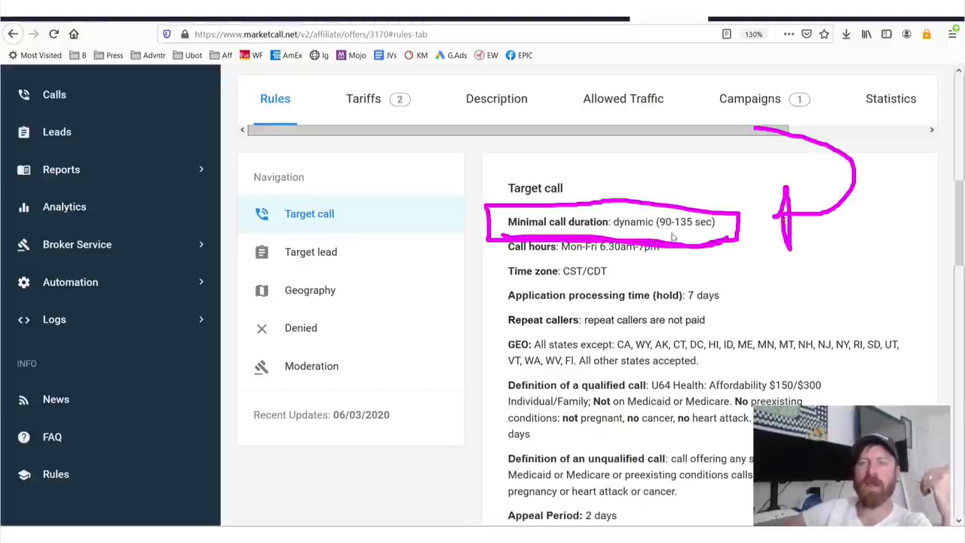
pyautogui.moveTo(645, 239)
pyautogui.mouseDown()
pyautogui.moveTo(707, 242)
pyautogui.moveTo(659, 208)
pyautogui.moveTo(650, 249)
pyautogui.mouseUp()
pyautogui.moveTo(528, 125)
pyautogui.mouseDown()
pyautogui.moveTo(600, 167)
pyautogui.moveTo(692, 133)
pyautogui.moveTo(695, 171)
pyautogui.mouseUp()
pyautogui.moveTo(713, 132)
pyautogui.mouseDown()
pyautogui.moveTo(714, 174)
pyautogui.moveTo(757, 132)
pyautogui.mouseUp()
pyautogui.moveTo(549, 188)
pyautogui.mouseDown()
pyautogui.moveTo(811, 220)
pyautogui.moveTo(539, 90)
pyautogui.moveTo(505, 183)
pyautogui.moveTo(521, 177)
pyautogui.mouseUp()
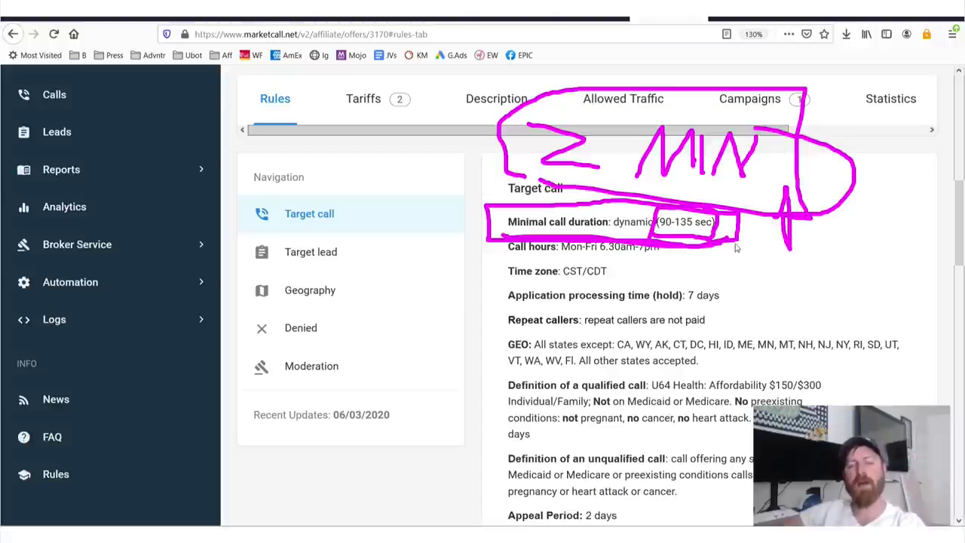
pyautogui.scroll(5, 405, 255)
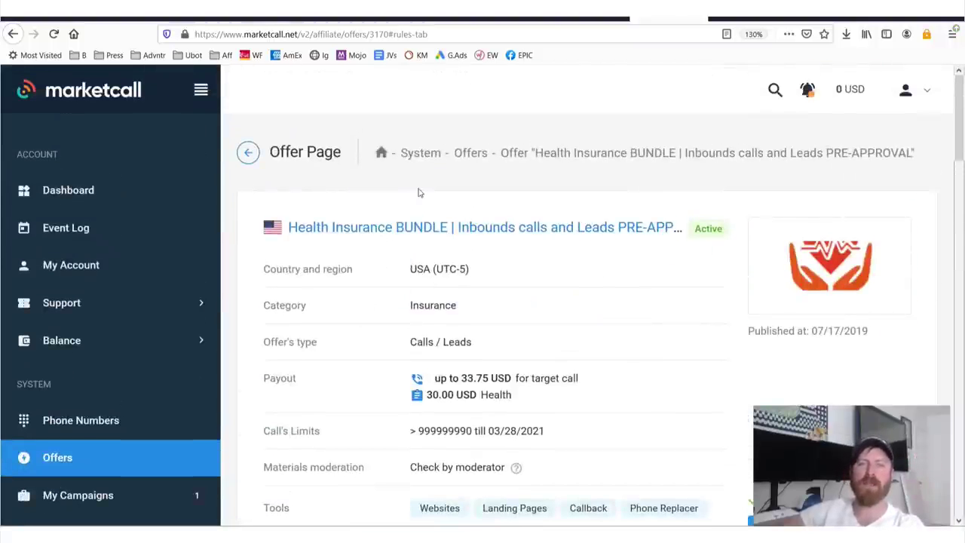
# Step: Circle 'Health Insurance' in the offer title with an arrow, then scroll back to the Rules
pyautogui.moveTo(419, 189)
pyautogui.mouseDown()
pyautogui.moveTo(389, 258)
pyautogui.moveTo(399, 215)
pyautogui.moveTo(385, 195)
pyautogui.moveTo(276, 243)
pyautogui.moveTo(400, 250)
pyautogui.mouseUp()
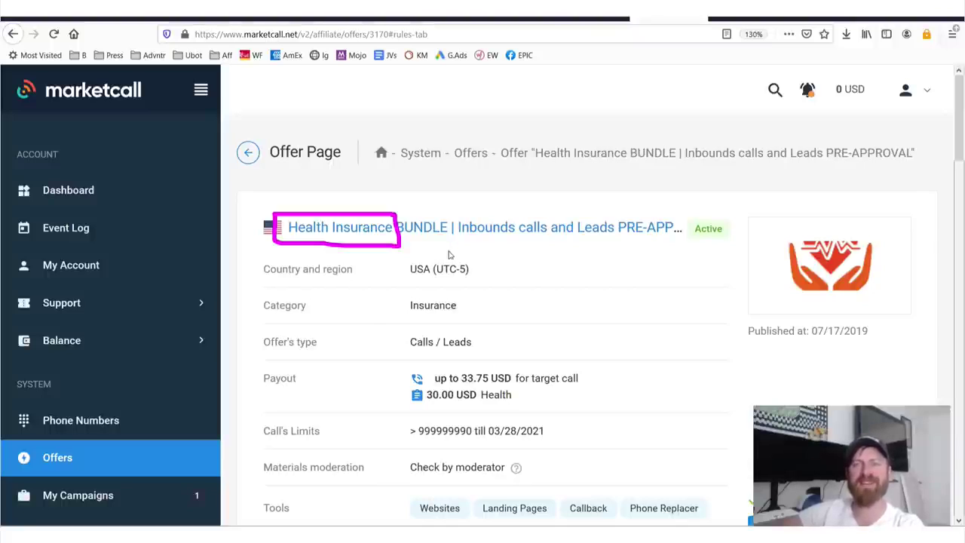
pyautogui.moveTo(377, 260)
pyautogui.mouseDown()
pyautogui.moveTo(368, 411)
pyautogui.moveTo(356, 280)
pyautogui.moveTo(400, 286)
pyautogui.mouseUp()
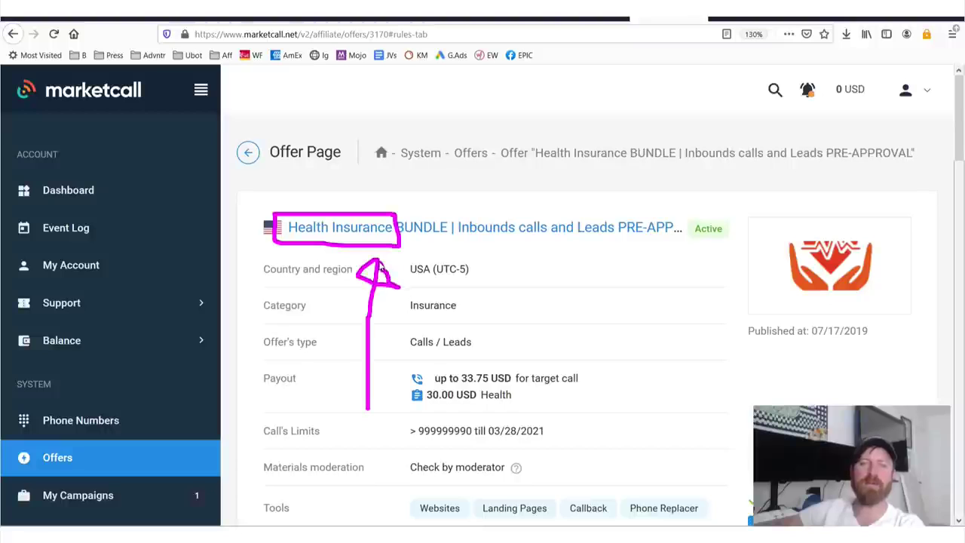
pyautogui.scroll(-3, 637, 275)
pyautogui.scroll(-4, 638, 274)
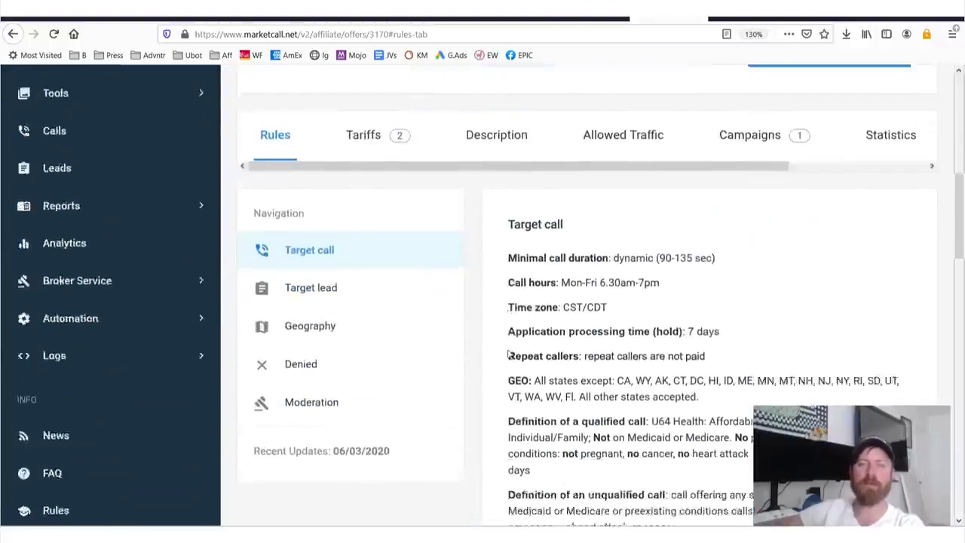
pyautogui.scroll(1, 638, 274)
pyautogui.scroll(1, 638, 274)
pyautogui.moveTo(676, 147)
pyautogui.mouseDown()
pyautogui.moveTo(641, 143)
pyautogui.moveTo(564, 208)
pyautogui.moveTo(669, 202)
pyautogui.moveTo(663, 151)
pyautogui.mouseUp()
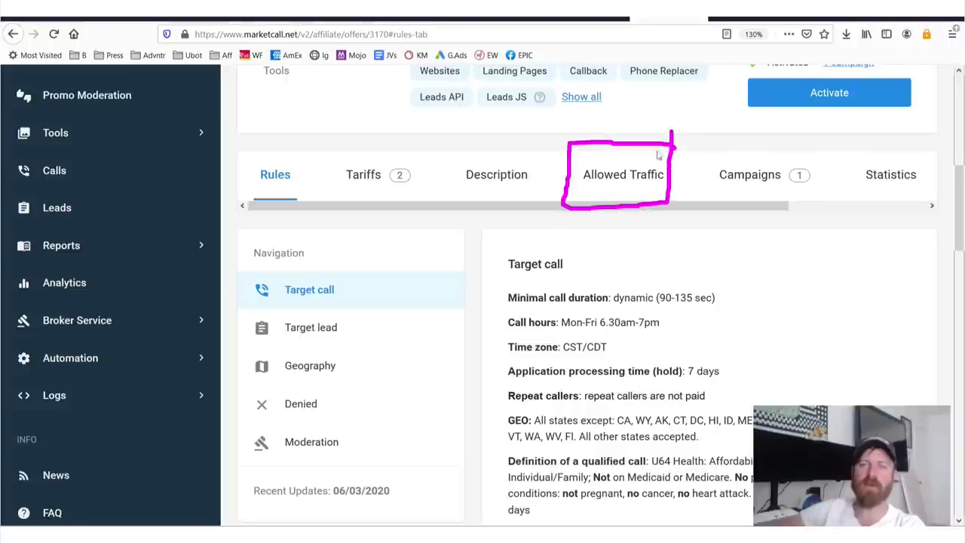
# Step: On Allowed Traffic, mark the allowed Online SEO, CPC, Banners and SMM sources, then clear
pyautogui.click(618, 181)
pyautogui.moveTo(254, 242); pyautogui.dragTo(344, 245)
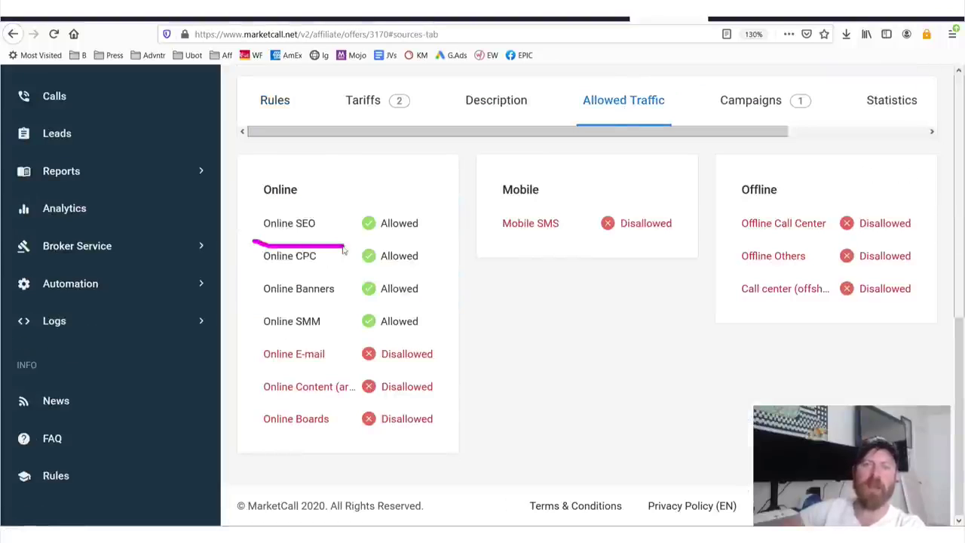
pyautogui.moveTo(243, 264); pyautogui.dragTo(342, 275)
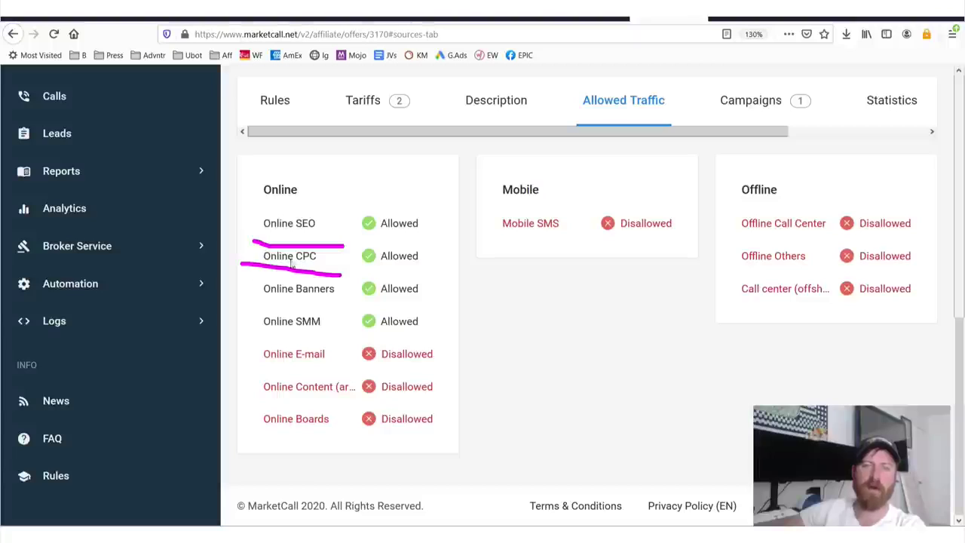
pyautogui.moveTo(255, 296); pyautogui.dragTo(349, 302)
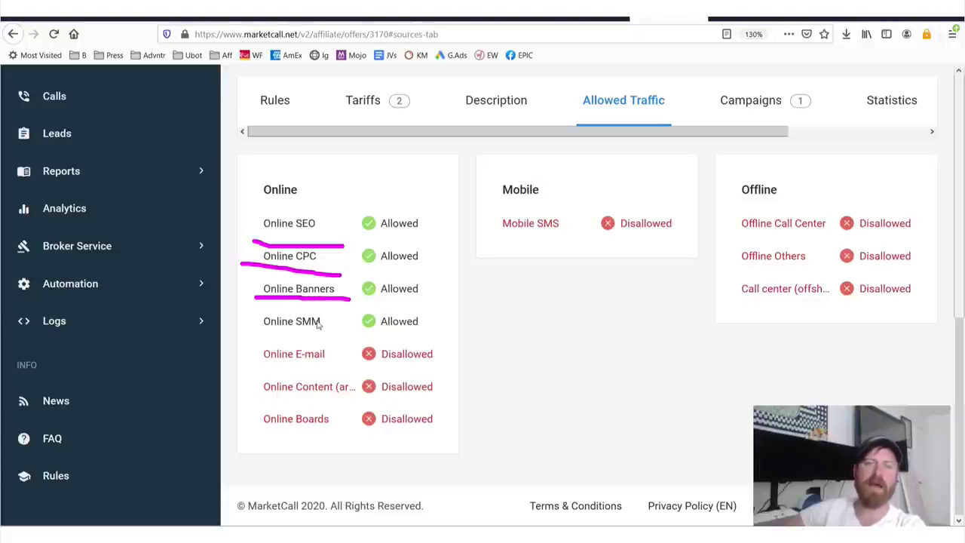
pyautogui.moveTo(260, 330)
pyautogui.mouseDown()
pyautogui.moveTo(351, 343)
pyautogui.moveTo(340, 308)
pyautogui.moveTo(278, 310)
pyautogui.moveTo(247, 326)
pyautogui.moveTo(275, 331)
pyautogui.mouseUp()
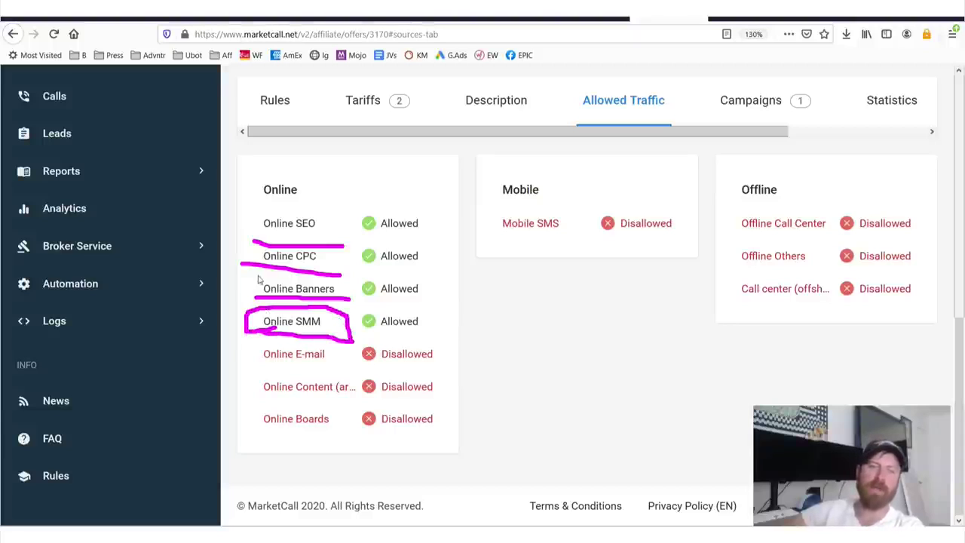
pyautogui.moveTo(258, 279)
pyautogui.mouseDown()
pyautogui.moveTo(317, 302)
pyautogui.moveTo(341, 281)
pyautogui.moveTo(239, 282)
pyautogui.moveTo(333, 269)
pyautogui.moveTo(295, 249)
pyautogui.moveTo(234, 249)
pyautogui.mouseUp()
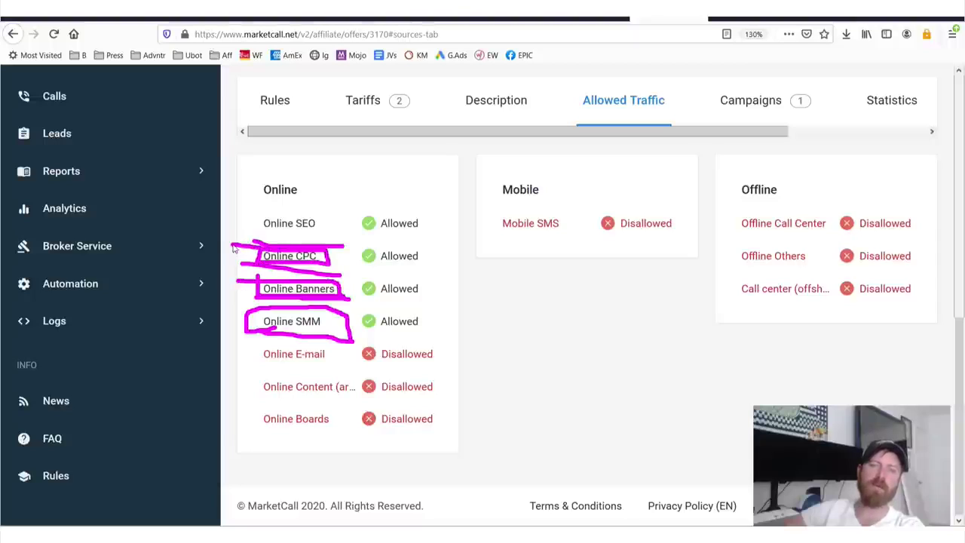
pyautogui.moveTo(257, 211)
pyautogui.mouseDown()
pyautogui.moveTo(261, 240)
pyautogui.moveTo(337, 217)
pyautogui.moveTo(235, 209)
pyautogui.mouseUp()
pyautogui.press('Escape')
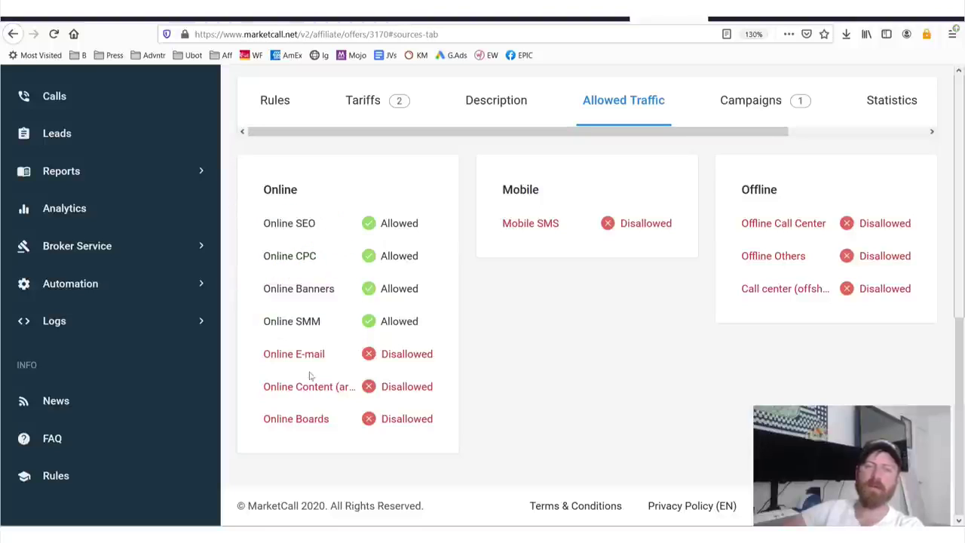
# Step: Underline the disallowed E-mail, Content, Boards, Mobile SMS, Offline Others and offshore call-center rows
pyautogui.moveTo(433, 354); pyautogui.dragTo(262, 354)
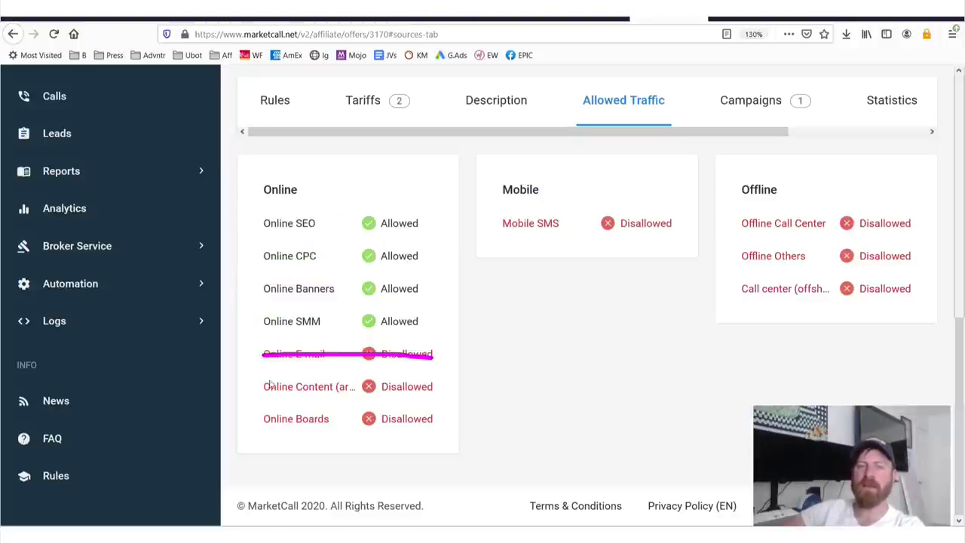
pyautogui.moveTo(241, 398); pyautogui.dragTo(426, 411)
pyautogui.moveTo(247, 432); pyautogui.dragTo(417, 433)
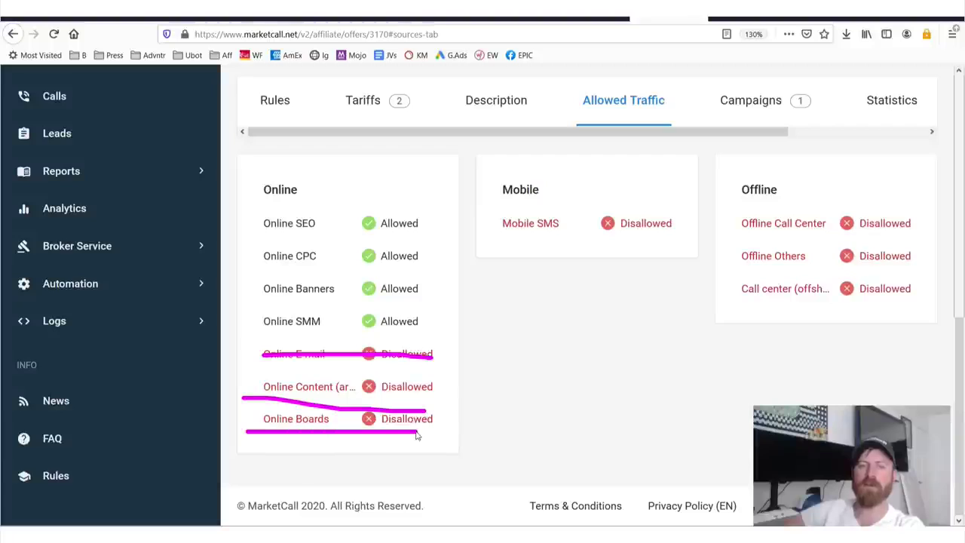
pyautogui.moveTo(537, 240); pyautogui.dragTo(918, 236)
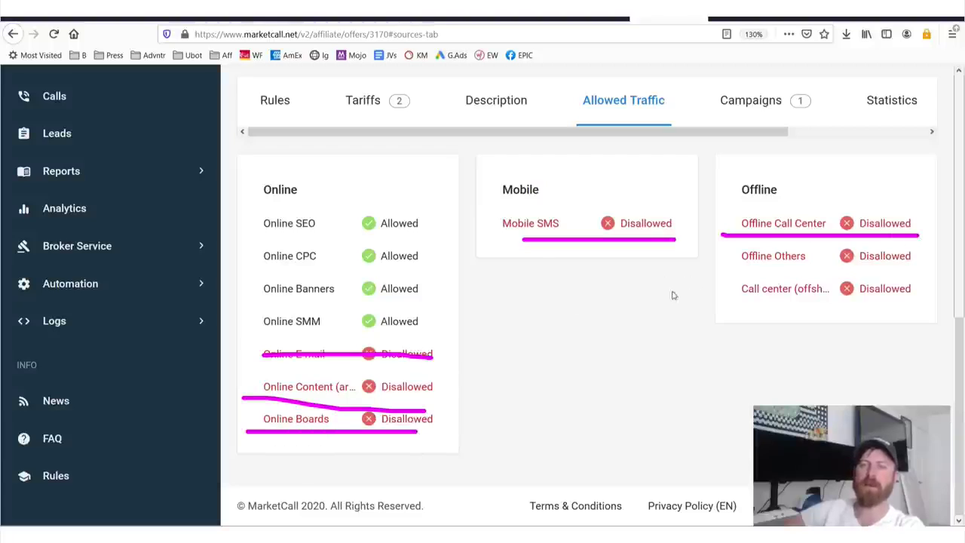
pyautogui.moveTo(748, 270); pyautogui.dragTo(918, 286)
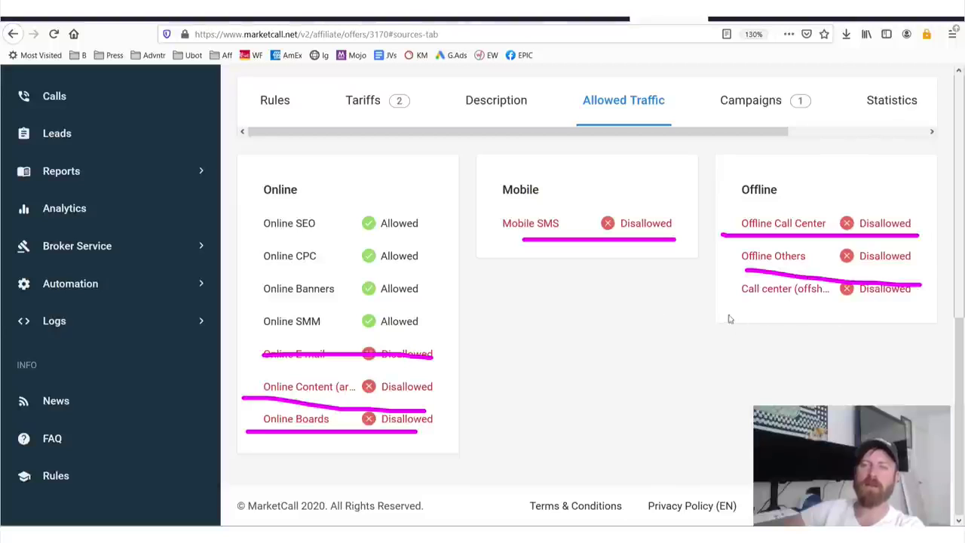
pyautogui.moveTo(729, 316); pyautogui.dragTo(894, 306)
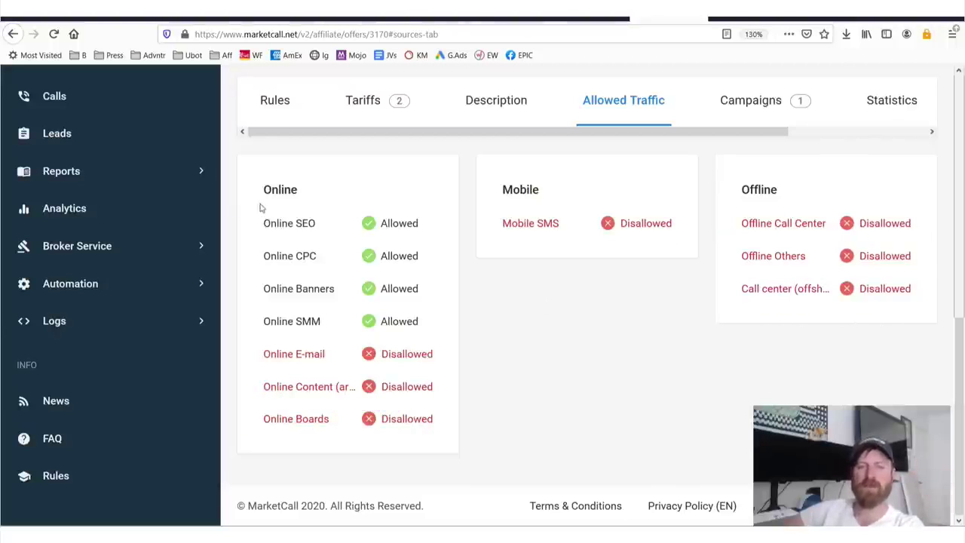
pyautogui.moveTo(261, 208); pyautogui.dragTo(264, 215)
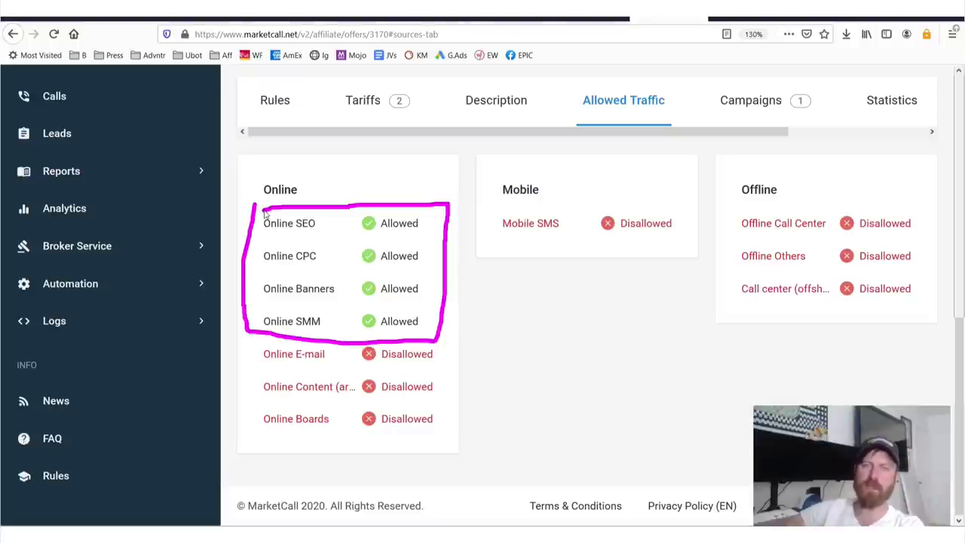
pyautogui.moveTo(392, 137); pyautogui.dragTo(487, 317)
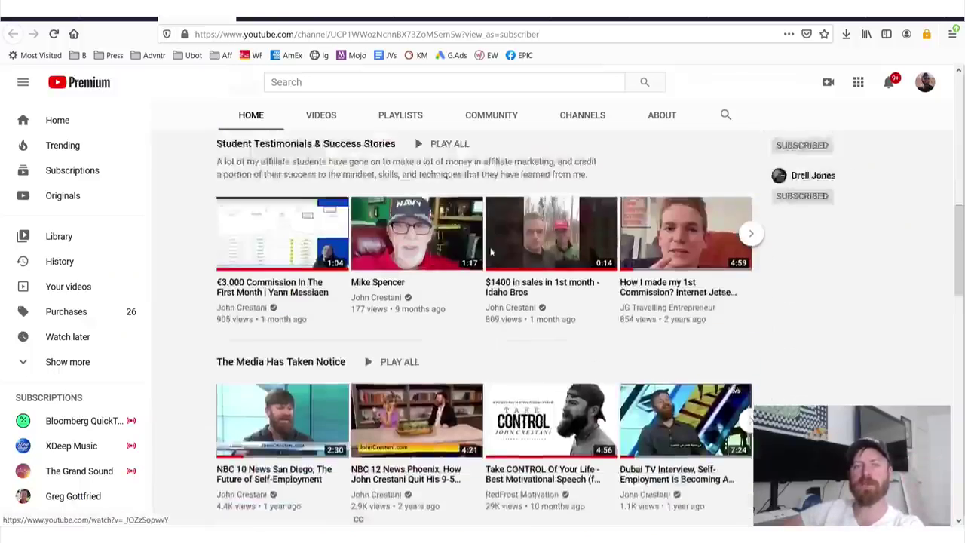
pyautogui.moveTo(553, 164)
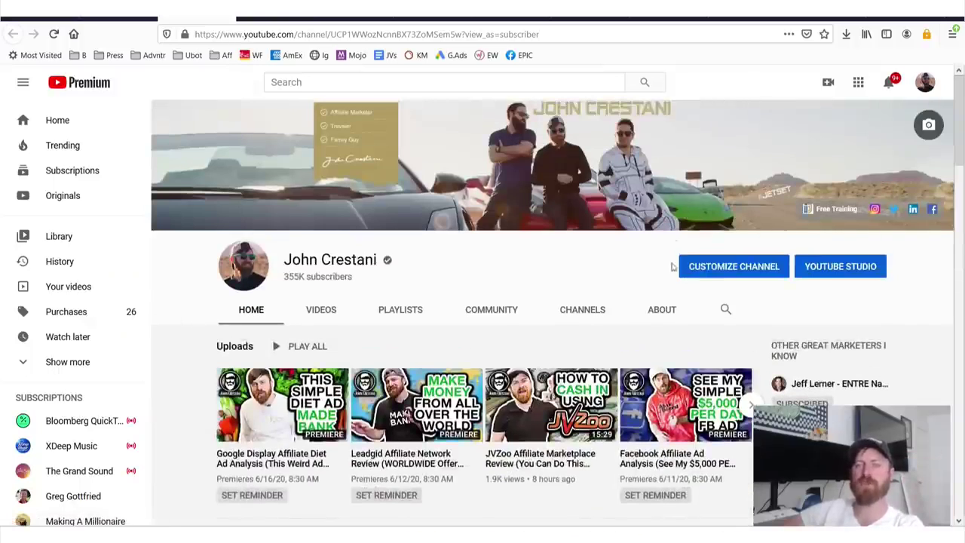
# Step: Circle the channel's management options and outline the Free Traffic Methods playlist
pyautogui.moveTo(673, 267)
pyautogui.mouseDown()
pyautogui.moveTo(790, 273)
pyautogui.moveTo(742, 251)
pyautogui.mouseUp()
pyautogui.scroll(-1, 499, 249)
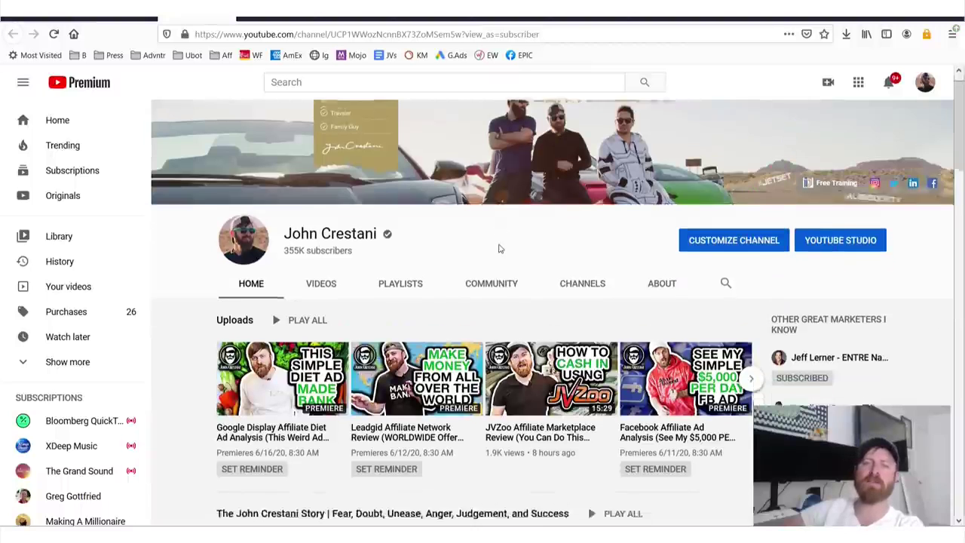
pyautogui.scroll(-10, 498, 248)
pyautogui.scroll(-8, 498, 249)
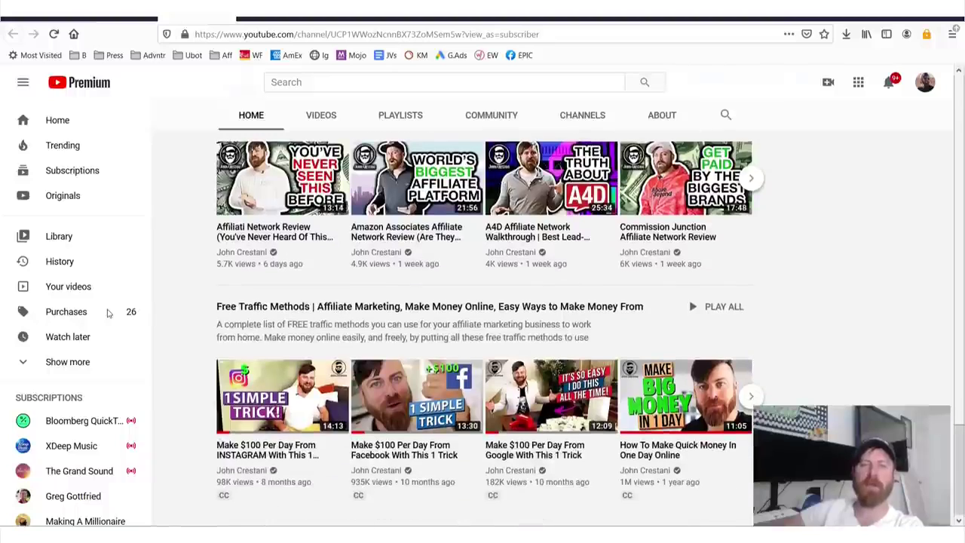
pyautogui.moveTo(210, 280); pyautogui.dragTo(652, 261)
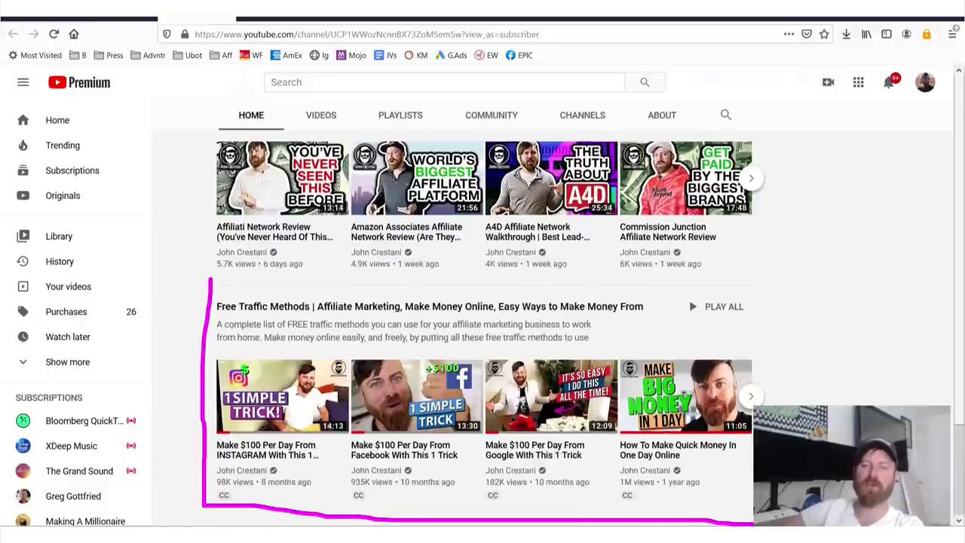
pyautogui.moveTo(516, 263); pyautogui.dragTo(233, 279)
# Step: Draw arrows to the playlist and the network review videos, including A4D and Commission Junction
pyautogui.moveTo(298, 112); pyautogui.dragTo(298, 260)
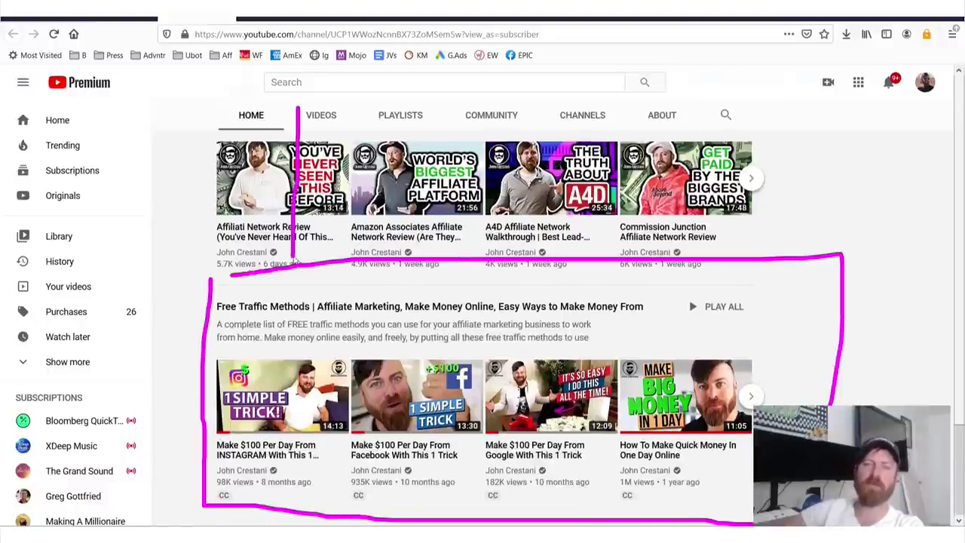
pyautogui.moveTo(278, 215)
pyautogui.mouseDown()
pyautogui.moveTo(297, 230)
pyautogui.moveTo(349, 210)
pyautogui.moveTo(295, 230)
pyautogui.moveTo(330, 216)
pyautogui.mouseUp()
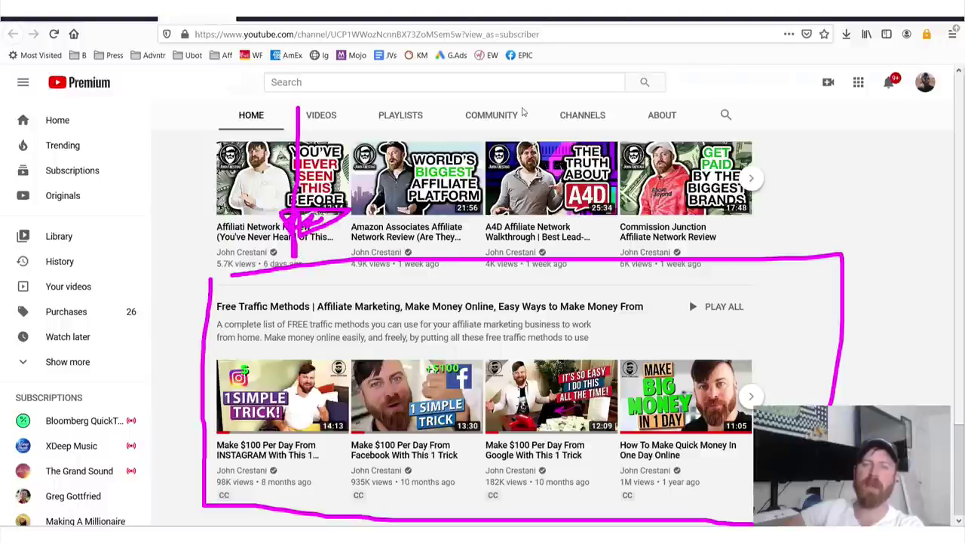
pyautogui.moveTo(522, 107)
pyautogui.mouseDown()
pyautogui.moveTo(519, 227)
pyautogui.moveTo(566, 180)
pyautogui.mouseUp()
pyautogui.moveTo(754, 107); pyautogui.dragTo(754, 252)
pyautogui.moveTo(709, 213); pyautogui.dragTo(798, 215)
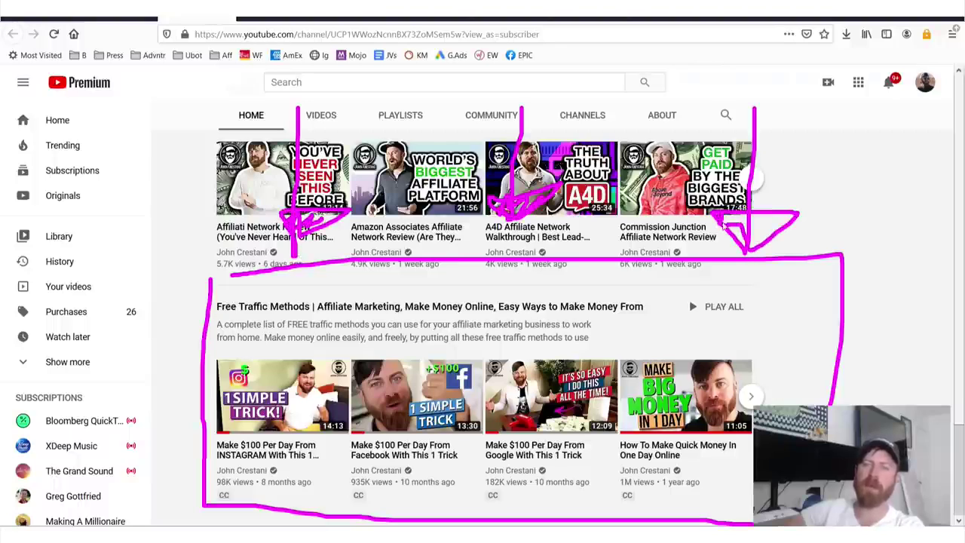
pyautogui.moveTo(722, 223)
pyautogui.mouseDown()
pyautogui.moveTo(745, 239)
pyautogui.moveTo(753, 220)
pyautogui.moveTo(740, 230)
pyautogui.moveTo(782, 215)
pyautogui.moveTo(754, 238)
pyautogui.mouseUp()
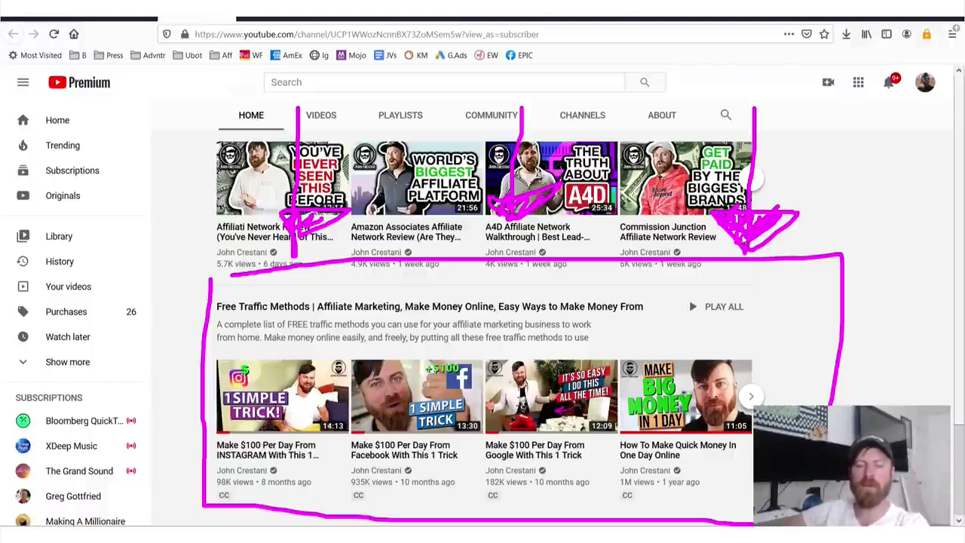
# Step: Clear the annotations and scroll the channel page down and back up
pyautogui.press('Escape')
pyautogui.scroll(-5, 685, 281)
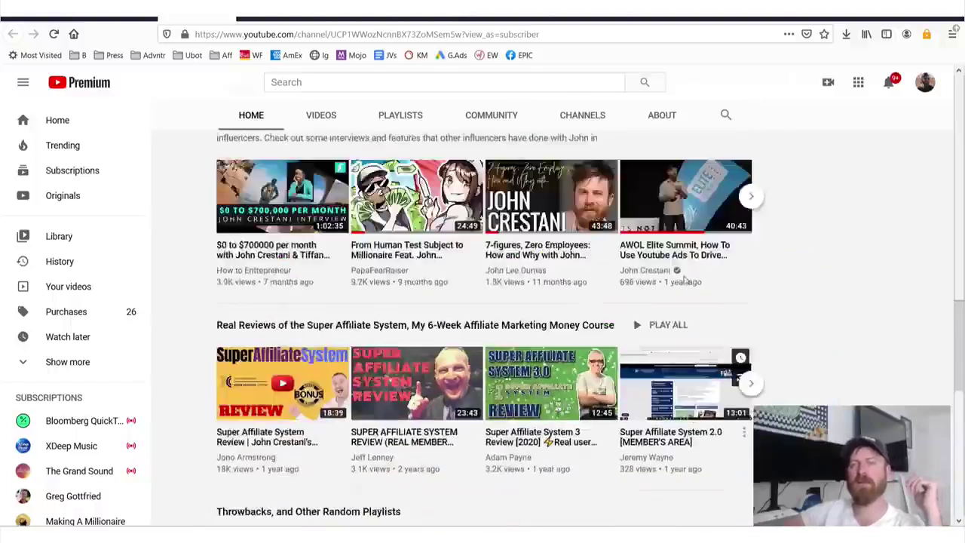
pyautogui.scroll(5, 685, 281)
pyautogui.scroll(5, 639, 293)
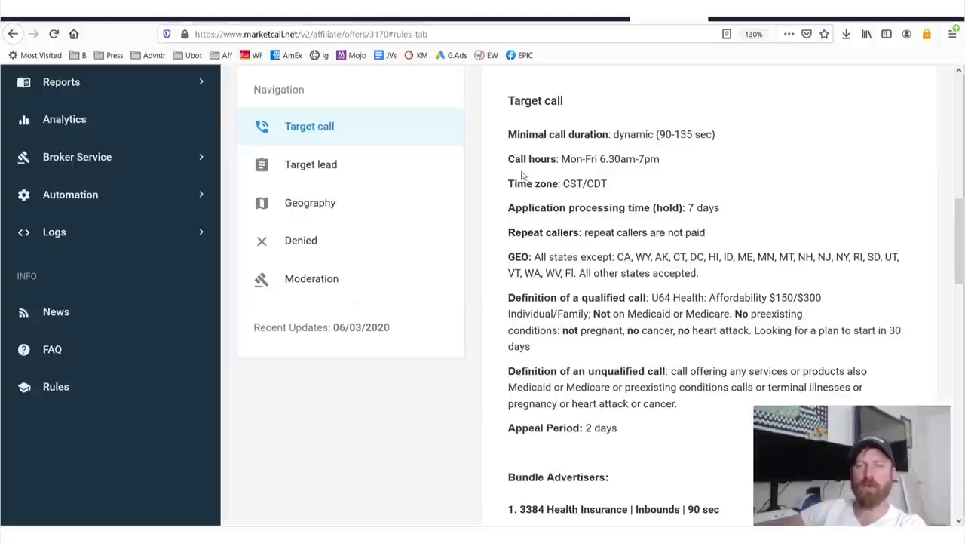
# Step: Box the Mon–Fri 6:30am–7pm call-hours rule, add several arrows to it, then clear the marks
pyautogui.moveTo(510, 174)
pyautogui.mouseDown()
pyautogui.moveTo(680, 171)
pyautogui.moveTo(681, 145)
pyautogui.moveTo(503, 140)
pyautogui.moveTo(511, 177)
pyautogui.moveTo(603, 181)
pyautogui.moveTo(689, 148)
pyautogui.moveTo(520, 150)
pyautogui.moveTo(497, 172)
pyautogui.mouseUp()
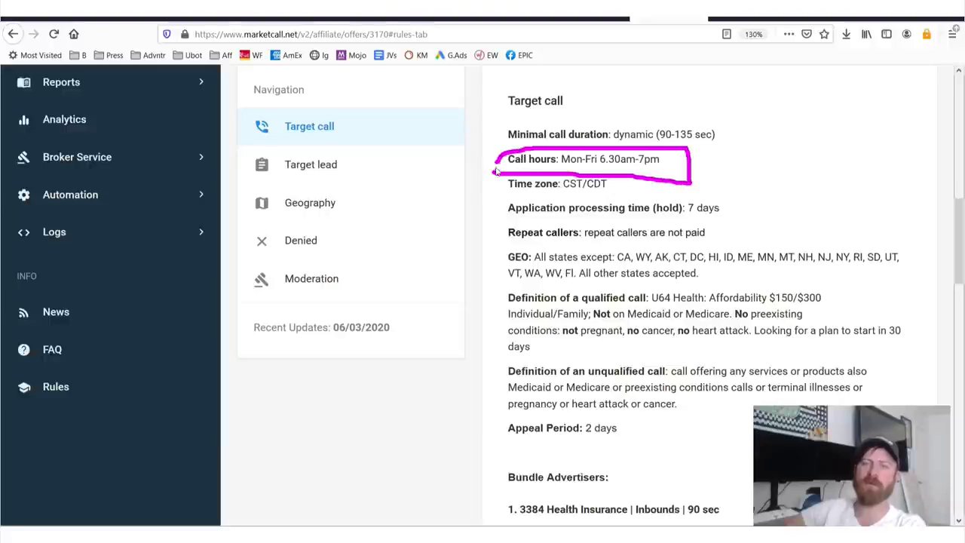
pyautogui.moveTo(726, 59)
pyautogui.mouseDown()
pyautogui.moveTo(737, 156)
pyautogui.moveTo(709, 162)
pyautogui.moveTo(726, 181)
pyautogui.moveTo(718, 178)
pyautogui.moveTo(724, 154)
pyautogui.mouseUp()
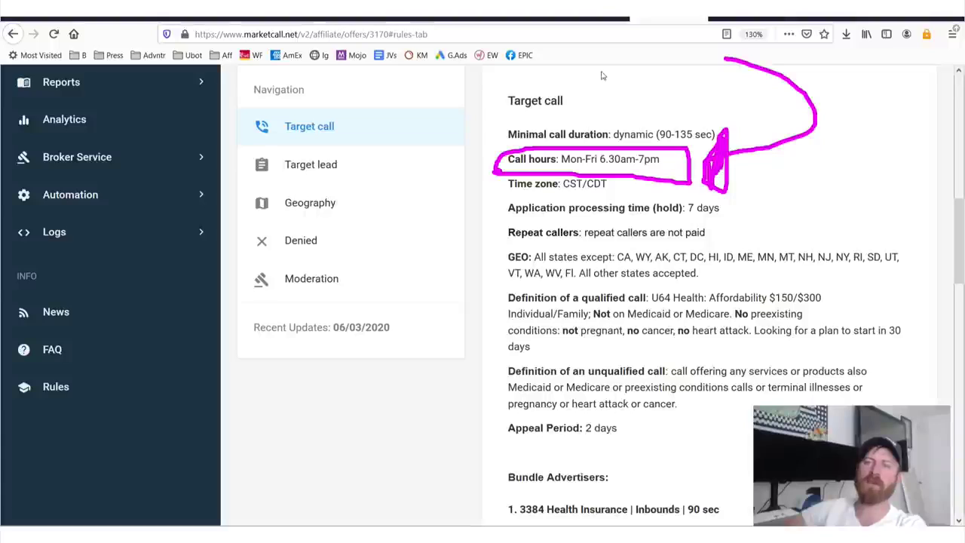
pyautogui.moveTo(629, 64)
pyautogui.mouseDown()
pyautogui.moveTo(415, 95)
pyautogui.moveTo(470, 161)
pyautogui.moveTo(461, 127)
pyautogui.moveTo(505, 165)
pyautogui.moveTo(461, 140)
pyautogui.moveTo(448, 182)
pyautogui.mouseUp()
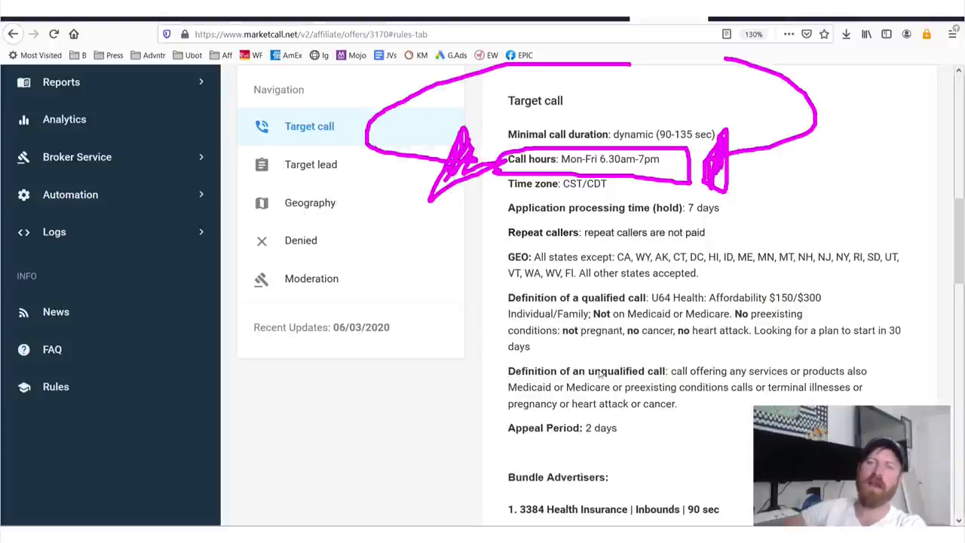
pyautogui.moveTo(601, 375)
pyautogui.mouseDown()
pyautogui.moveTo(622, 230)
pyautogui.moveTo(611, 202)
pyautogui.moveTo(664, 217)
pyautogui.moveTo(637, 183)
pyautogui.moveTo(594, 205)
pyautogui.moveTo(645, 185)
pyautogui.moveTo(652, 219)
pyautogui.mouseUp()
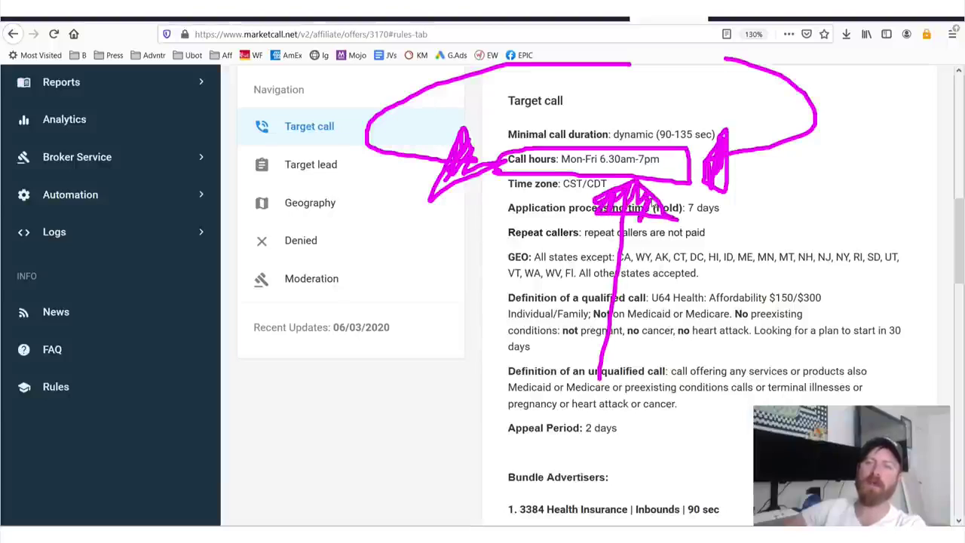
pyautogui.moveTo(647, 81)
pyautogui.mouseDown()
pyautogui.moveTo(637, 138)
pyautogui.moveTo(700, 112)
pyautogui.mouseUp()
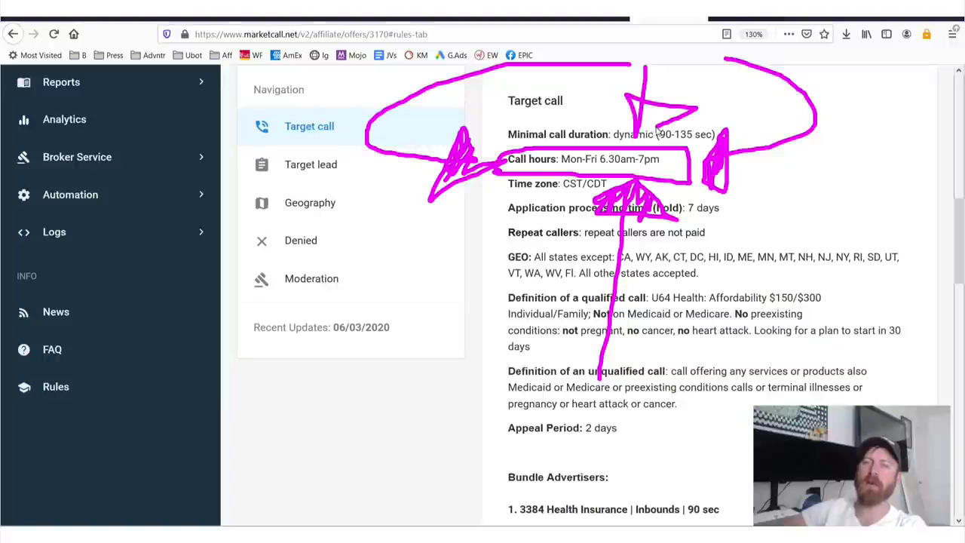
pyautogui.moveTo(633, 109); pyautogui.dragTo(660, 136)
pyautogui.press('Escape')
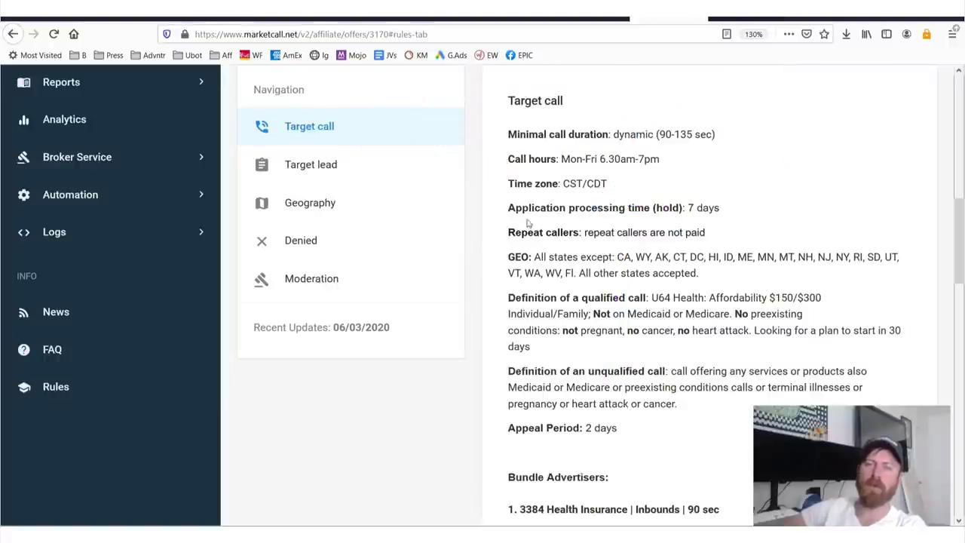
# Step: Circle, arrow and underline the 7-day application processing (hold) time, also underlining the Medicaid/Medicare rule
pyautogui.moveTo(527, 223)
pyautogui.mouseDown()
pyautogui.moveTo(705, 228)
pyautogui.moveTo(733, 198)
pyautogui.moveTo(494, 202)
pyautogui.moveTo(495, 230)
pyautogui.moveTo(541, 228)
pyautogui.mouseUp()
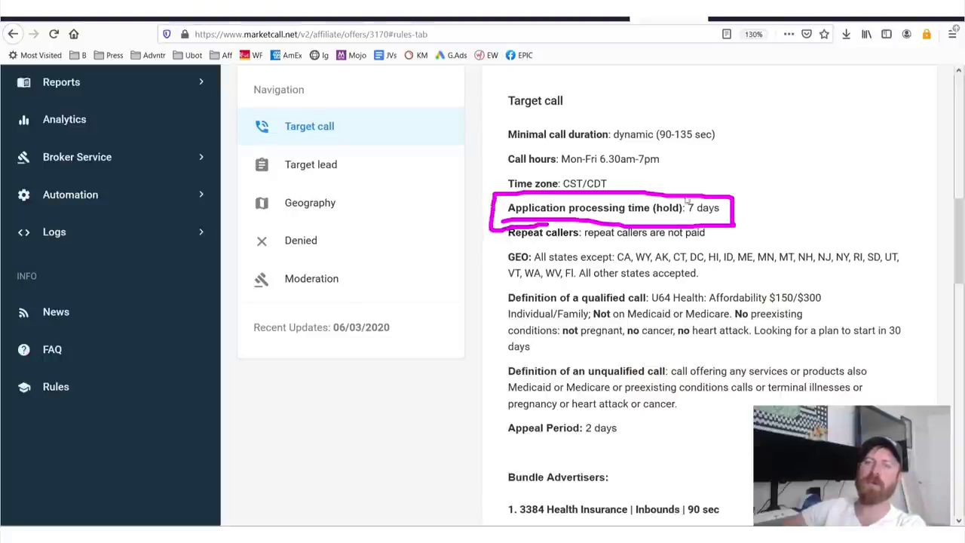
pyautogui.moveTo(706, 73)
pyautogui.mouseDown()
pyautogui.moveTo(758, 74)
pyautogui.moveTo(763, 226)
pyautogui.moveTo(751, 219)
pyautogui.moveTo(753, 236)
pyautogui.mouseUp()
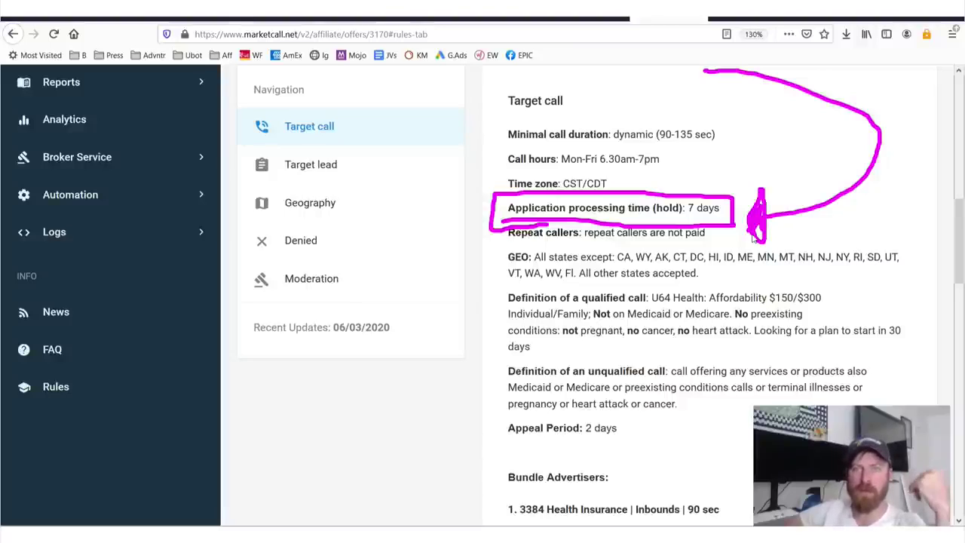
pyautogui.moveTo(594, 321); pyautogui.dragTo(811, 336)
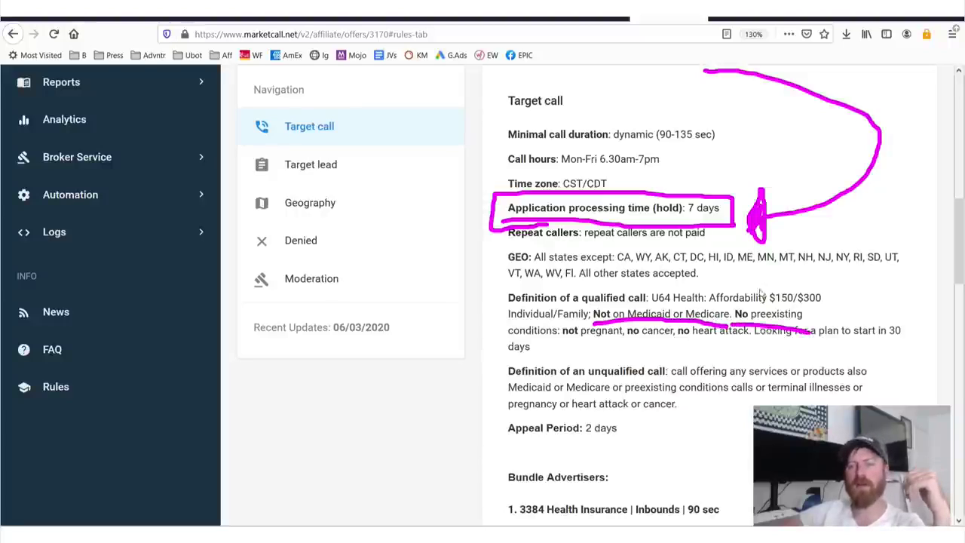
pyautogui.moveTo(759, 156)
pyautogui.mouseDown()
pyautogui.moveTo(365, 139)
pyautogui.moveTo(483, 202)
pyautogui.moveTo(447, 243)
pyautogui.mouseUp()
pyautogui.moveTo(475, 187); pyautogui.dragTo(456, 226)
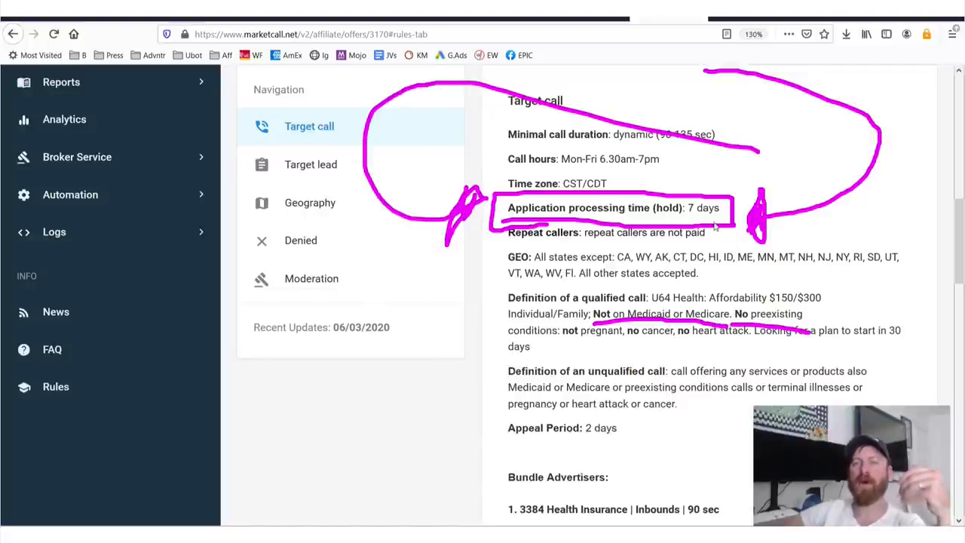
pyautogui.moveTo(685, 222); pyautogui.dragTo(737, 222)
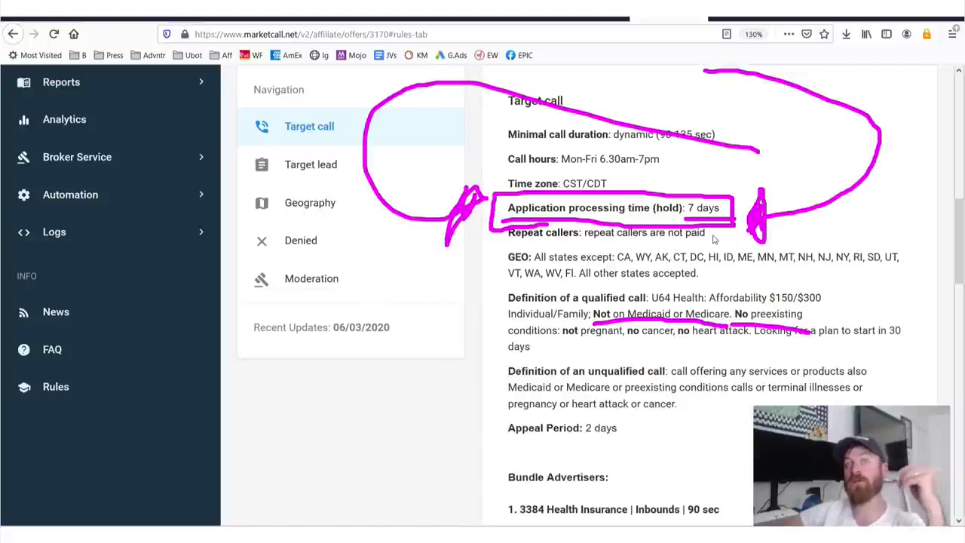
# Step: Clear the marks and box the 33.75 USD call and 30.00 USD lead payouts with an arrow from the title
pyautogui.press('Escape')
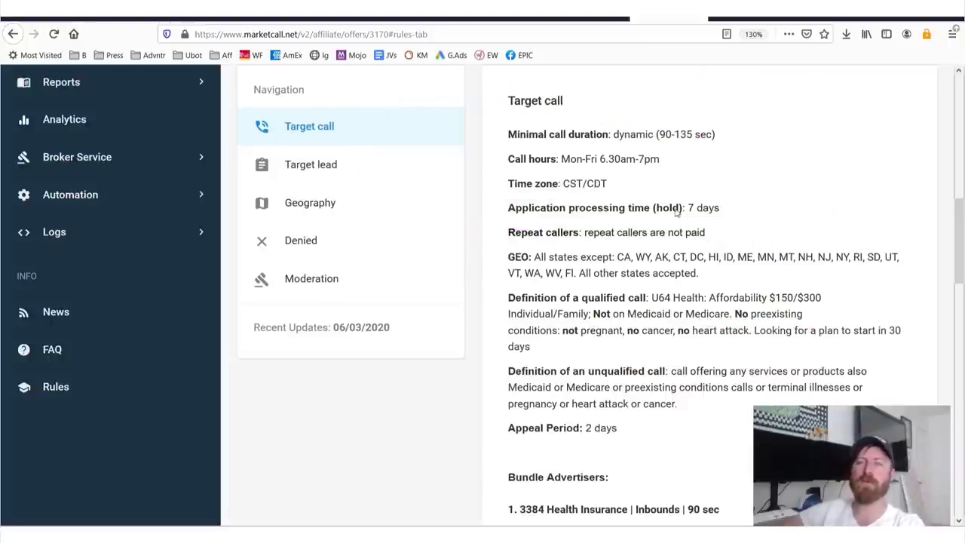
pyautogui.moveTo(452, 412); pyautogui.dragTo(558, 413)
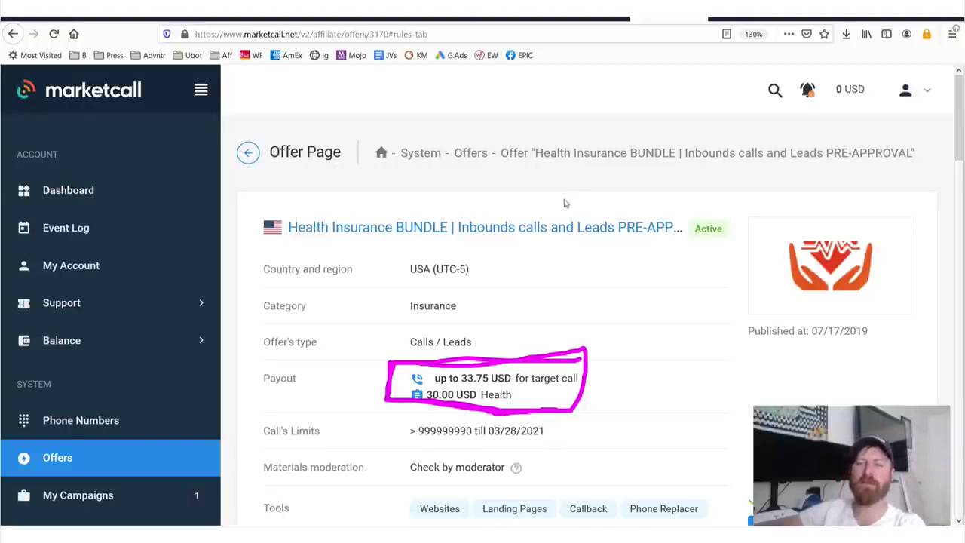
pyautogui.moveTo(550, 162)
pyautogui.mouseDown()
pyautogui.moveTo(632, 335)
pyautogui.moveTo(645, 413)
pyautogui.moveTo(617, 374)
pyautogui.moveTo(623, 355)
pyautogui.moveTo(640, 405)
pyautogui.mouseUp()
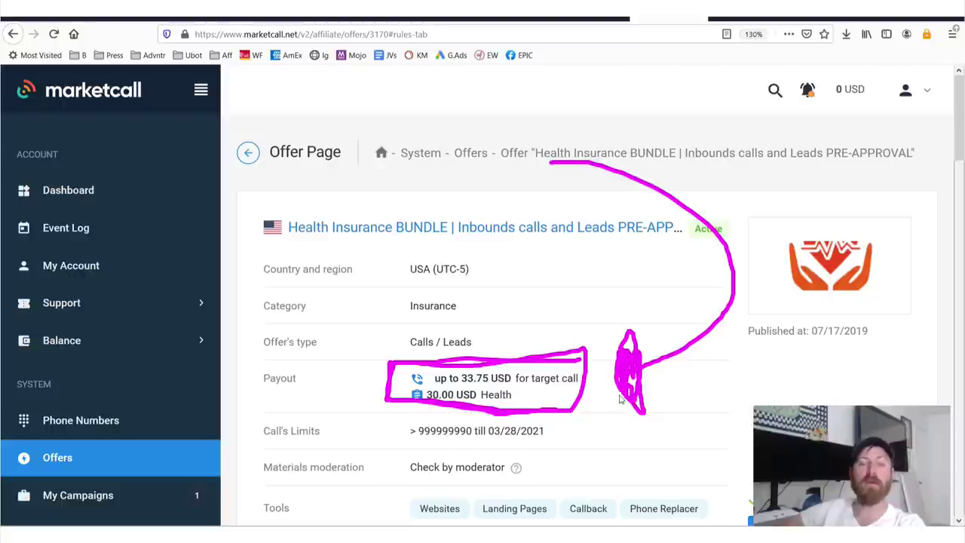
# Step: Underline the U64 health, Medicaid/Medicare, pre-existing conditions and 30-day plan-start requirements, then bracket them
pyautogui.scroll(-2, 676, 351)
pyautogui.scroll(-6, 675, 352)
pyautogui.scroll(-5, 677, 351)
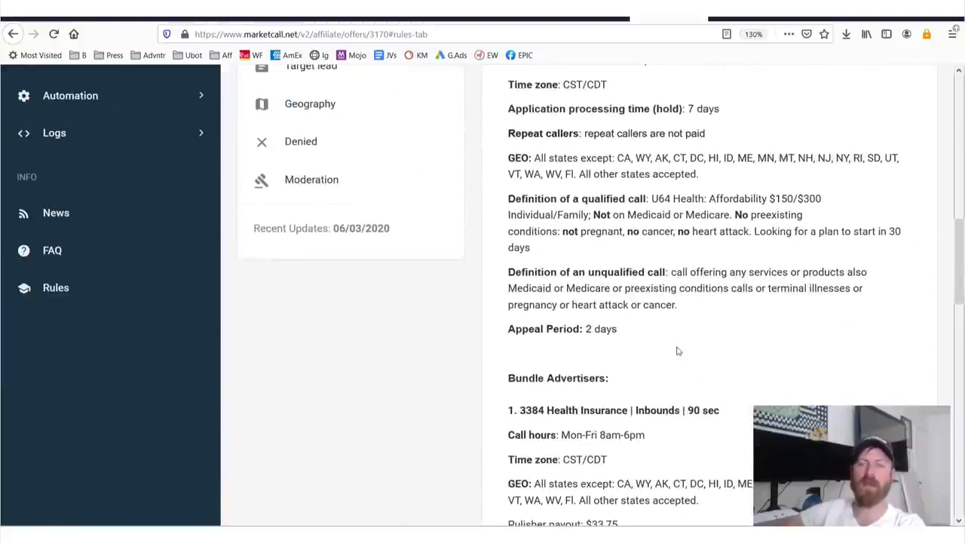
pyautogui.scroll(2, 672, 344)
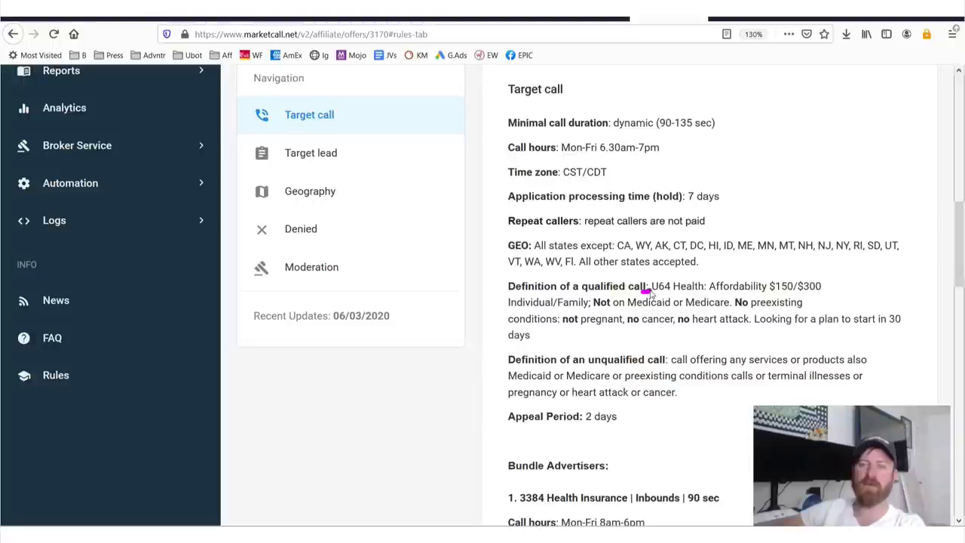
pyautogui.moveTo(655, 292); pyautogui.dragTo(820, 300)
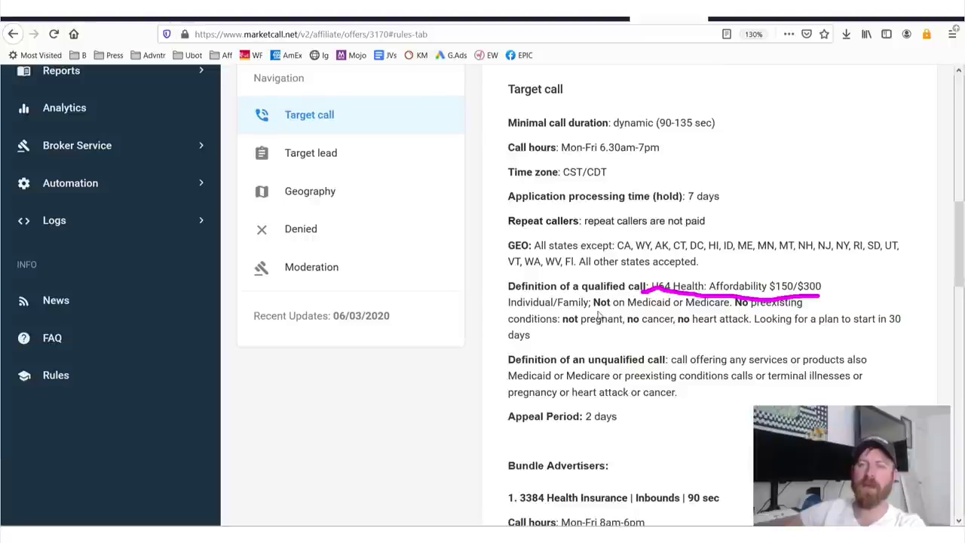
pyautogui.moveTo(597, 313); pyautogui.dragTo(785, 320)
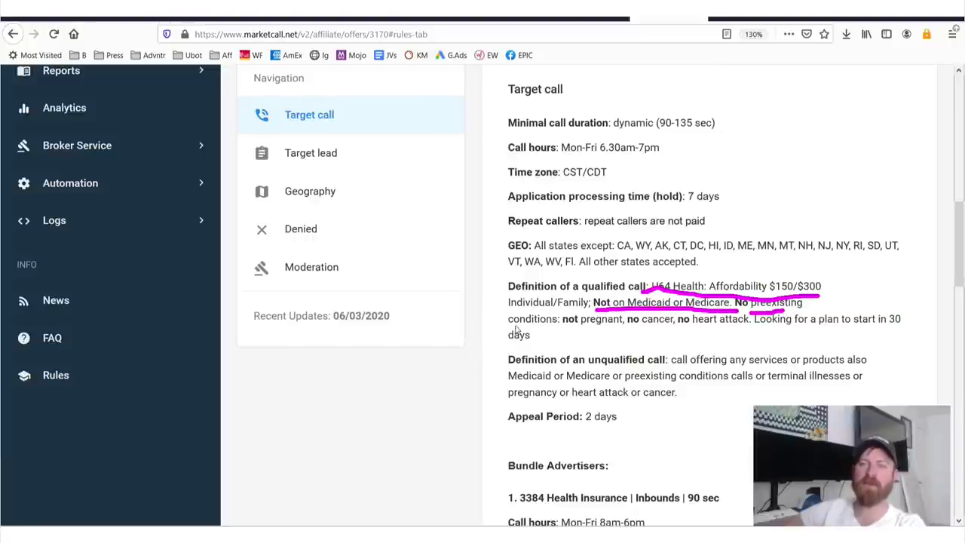
pyautogui.moveTo(516, 329); pyautogui.dragTo(931, 343)
pyautogui.moveTo(499, 343); pyautogui.dragTo(540, 344)
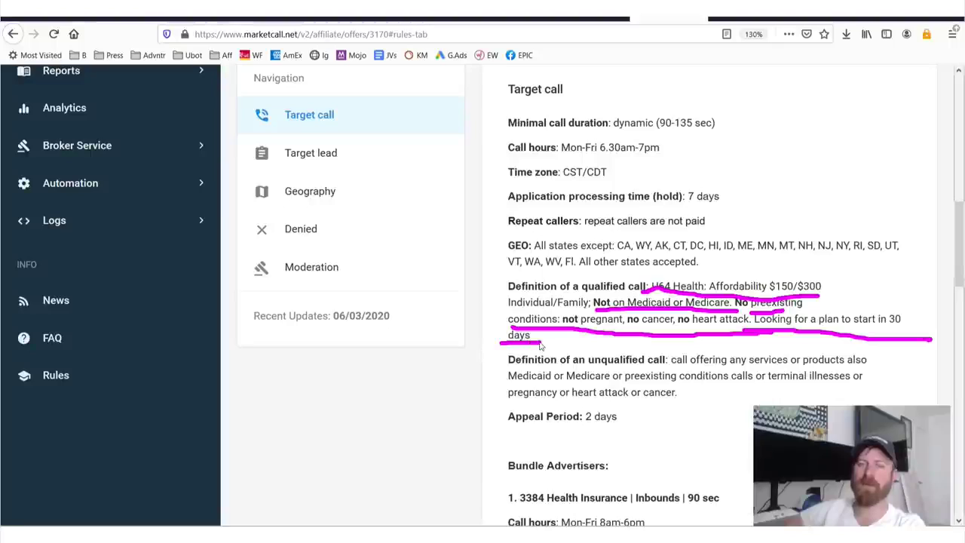
pyautogui.moveTo(527, 283)
pyautogui.mouseDown()
pyautogui.moveTo(499, 279)
pyautogui.moveTo(495, 354)
pyautogui.moveTo(532, 361)
pyautogui.moveTo(500, 288)
pyautogui.mouseUp()
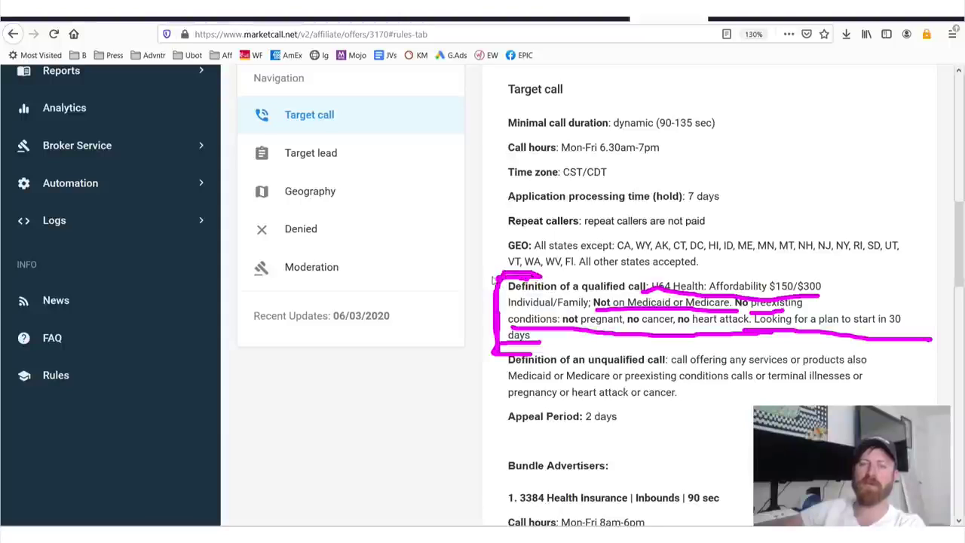
# Step: Underline the excluded GEO states (CA, WY, AK, FL and others), clear, and bracket the GEO rule
pyautogui.moveTo(566, 225)
pyautogui.mouseDown()
pyautogui.moveTo(516, 225)
pyautogui.moveTo(490, 264)
pyautogui.moveTo(556, 276)
pyautogui.mouseUp()
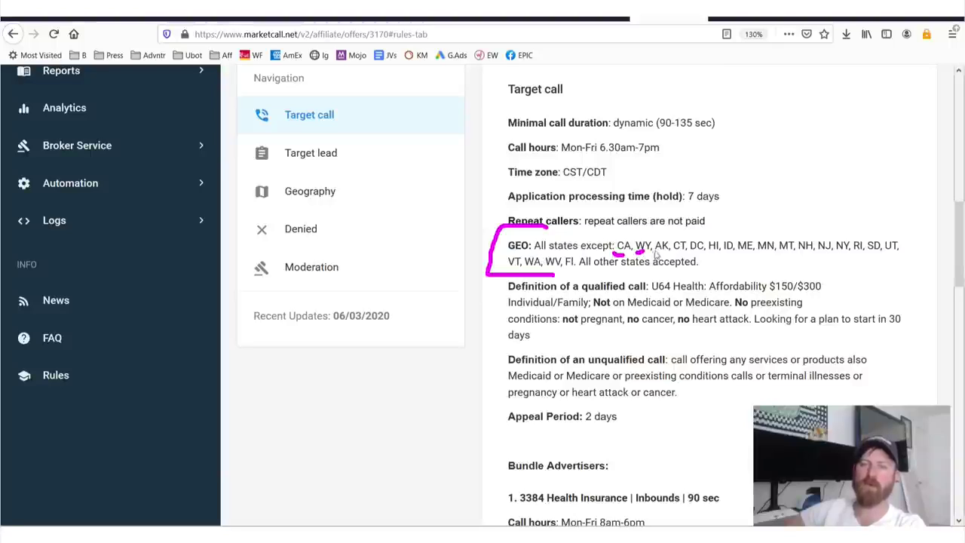
pyautogui.moveTo(699, 257); pyautogui.dragTo(898, 263)
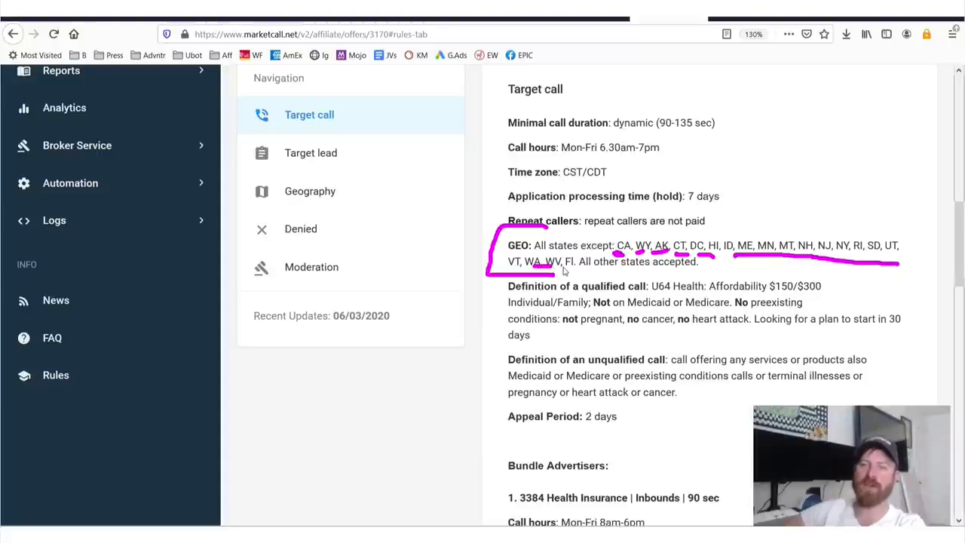
pyautogui.moveTo(833, 261)
pyautogui.mouseDown()
pyautogui.moveTo(894, 262)
pyautogui.moveTo(912, 238)
pyautogui.moveTo(864, 219)
pyautogui.moveTo(487, 205)
pyautogui.moveTo(482, 216)
pyautogui.moveTo(785, 285)
pyautogui.mouseUp()
pyautogui.moveTo(778, 225); pyautogui.dragTo(494, 264)
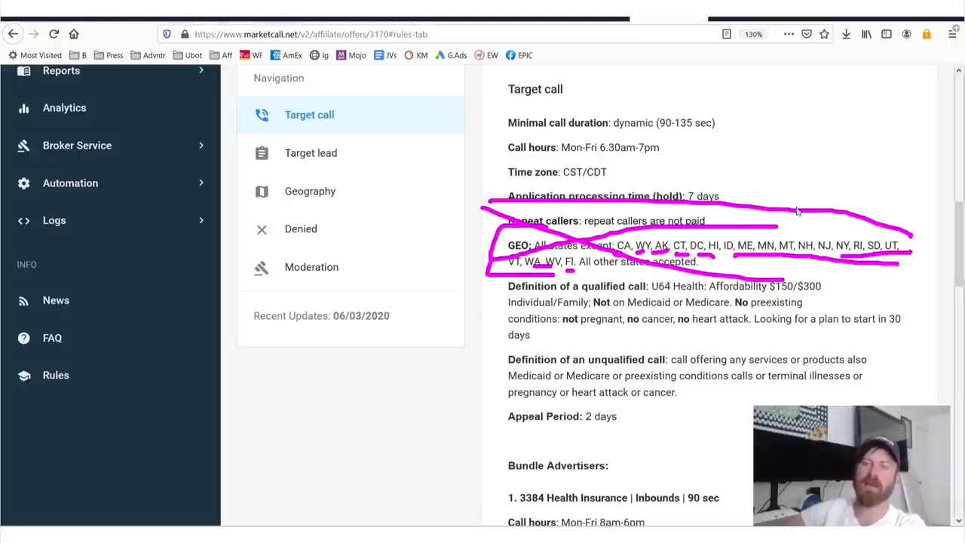
pyautogui.moveTo(798, 211)
pyautogui.mouseDown()
pyautogui.moveTo(464, 263)
pyautogui.moveTo(758, 223)
pyautogui.moveTo(852, 268)
pyautogui.moveTo(844, 290)
pyautogui.mouseUp()
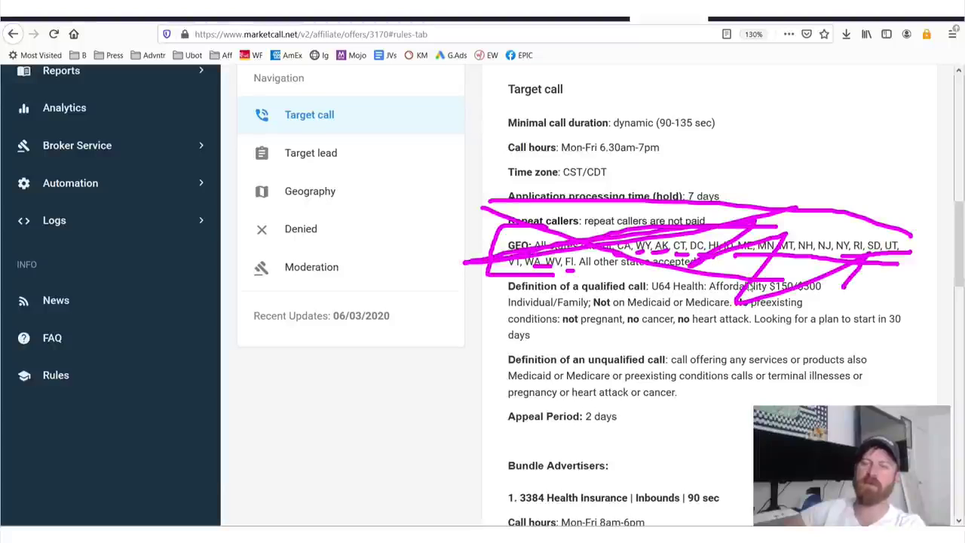
pyautogui.press('Escape')
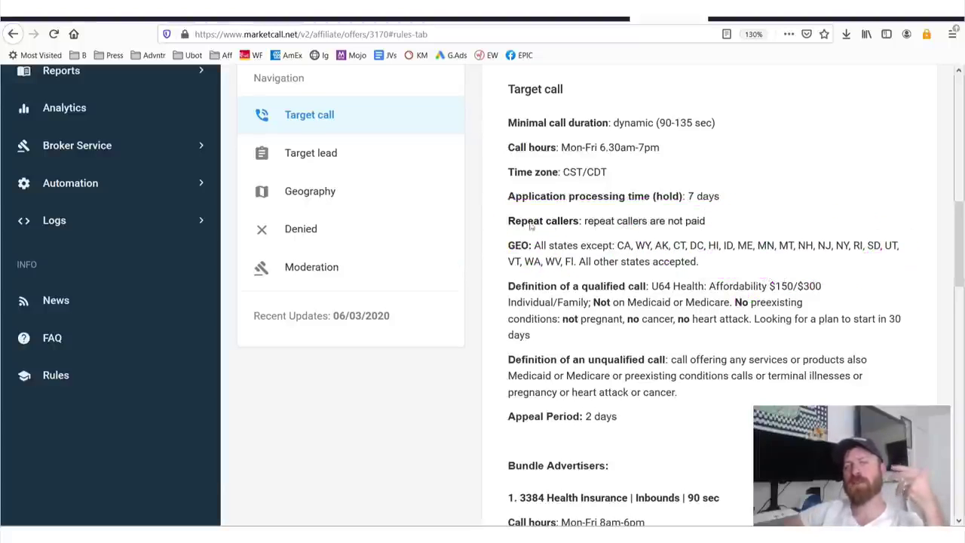
pyautogui.moveTo(543, 232); pyautogui.dragTo(565, 269)
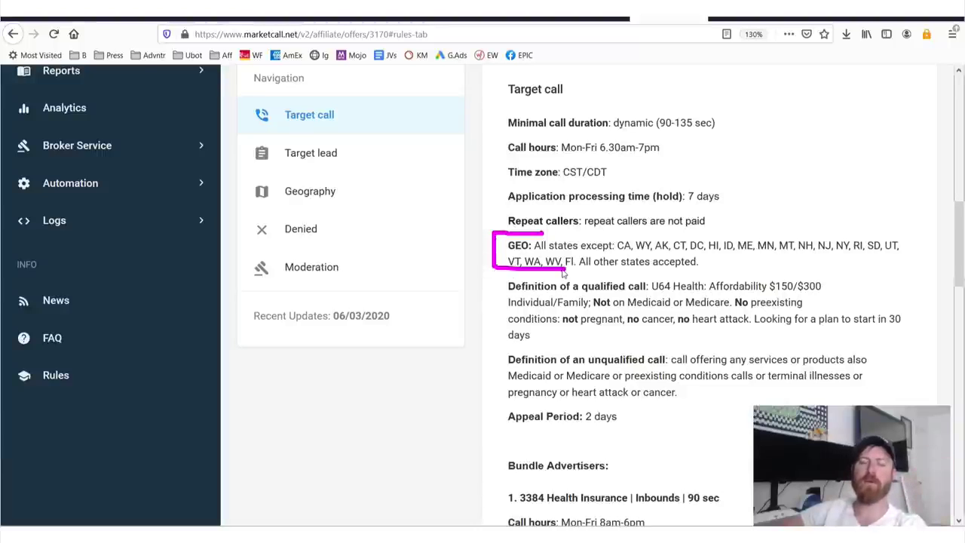
# Step: Review the health insurance offer's Tariffs tab
pyautogui.scroll(-5, 603, 317)
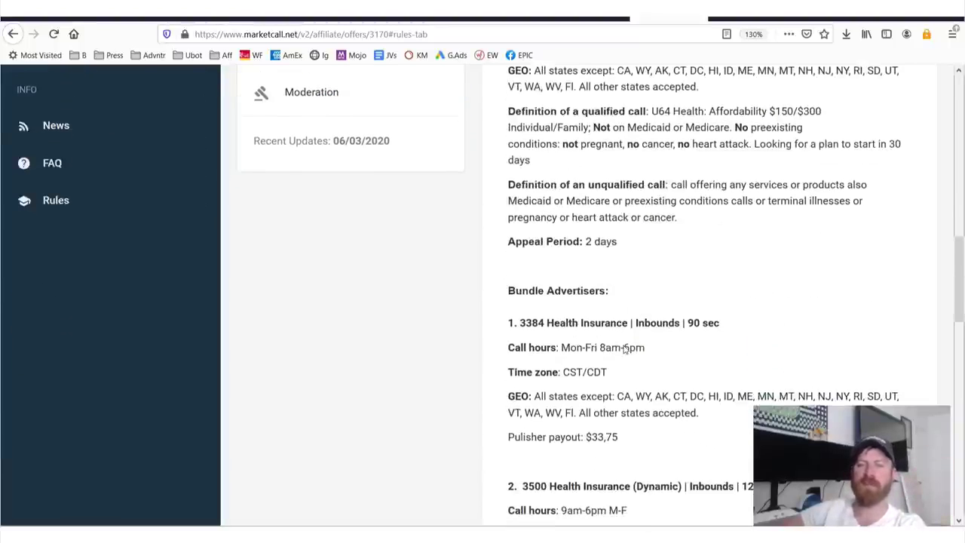
pyautogui.scroll(-3, 623, 348)
pyautogui.scroll(6, 626, 335)
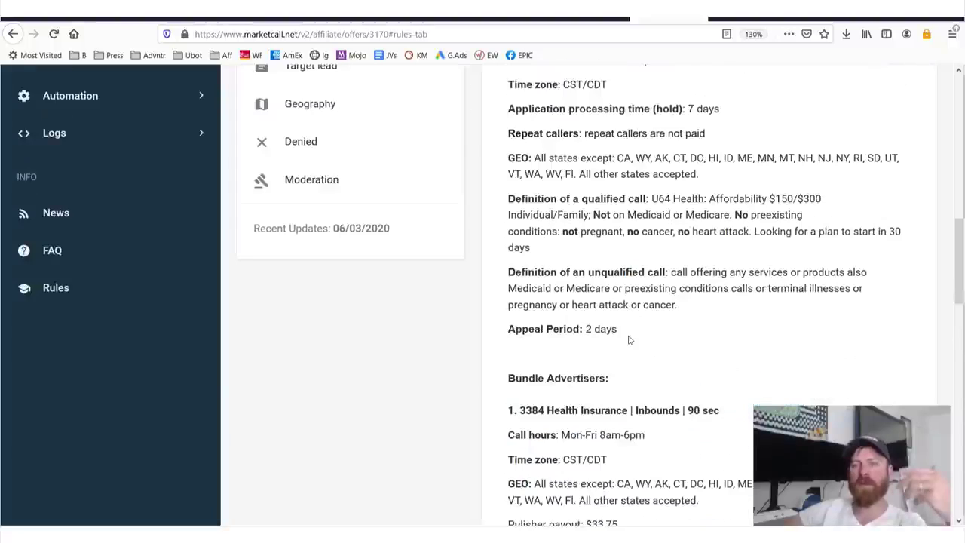
pyautogui.scroll(4, 629, 338)
pyautogui.scroll(1, 521, 279)
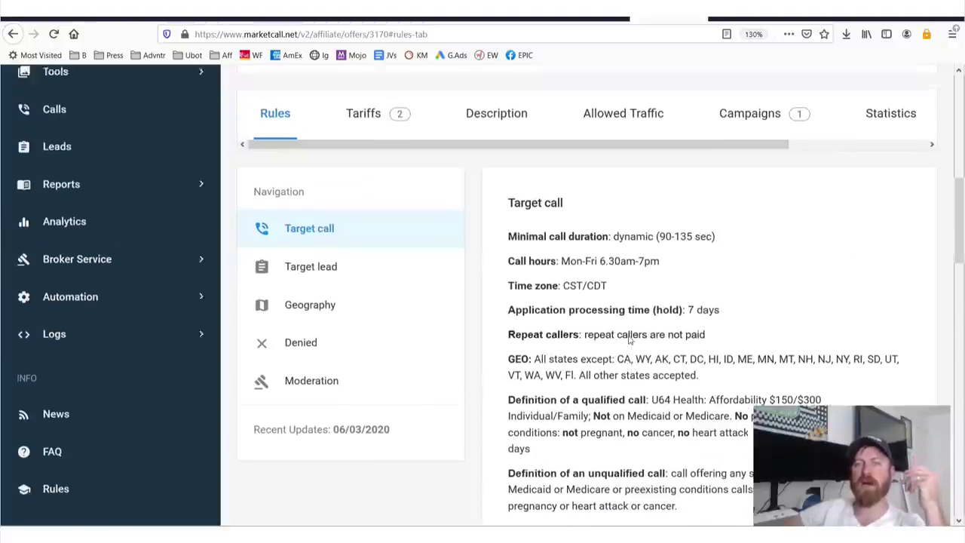
pyautogui.click(363, 113)
pyautogui.scroll(5, 520, 226)
pyautogui.scroll(2, 513, 302)
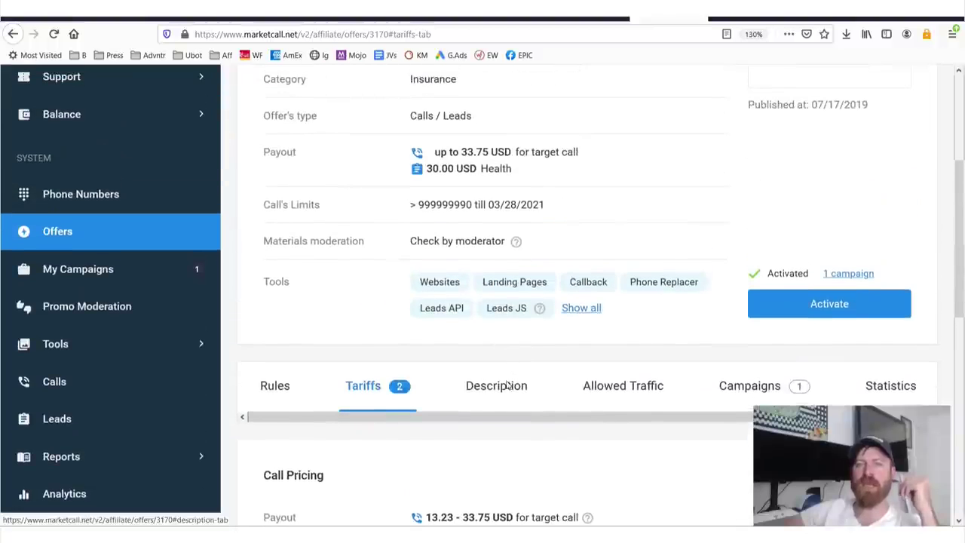
# Step: Read the offer's Description and its Allowed Traffic sources
pyautogui.click(496, 385)
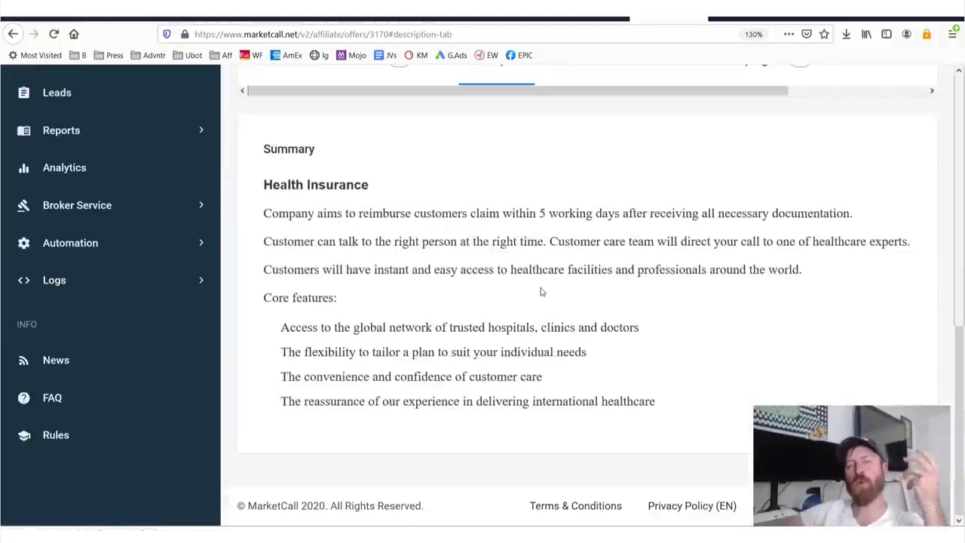
pyautogui.scroll(4, 539, 291)
pyautogui.scroll(2, 646, 300)
pyautogui.click(656, 309)
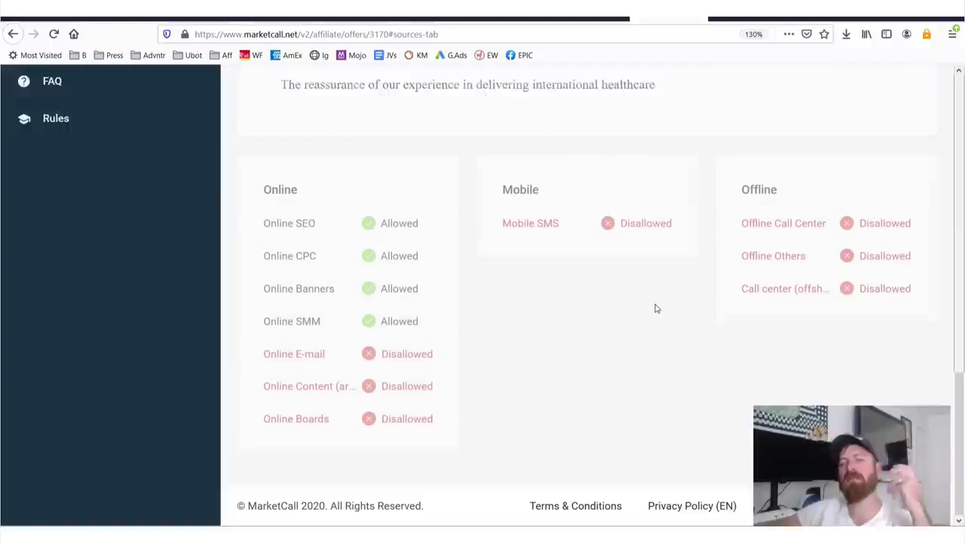
pyautogui.scroll(2, 678, 226)
pyautogui.scroll(2, 739, 234)
# Step: Check the offer's Campaigns, then its Statistics showing zero earnings
pyautogui.click(761, 273)
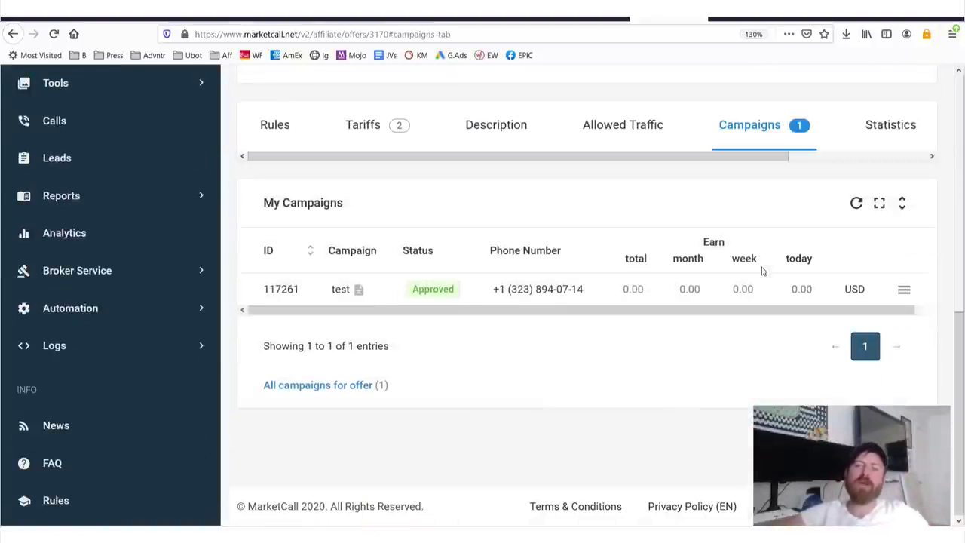
pyautogui.click(876, 133)
pyautogui.scroll(-3, 644, 306)
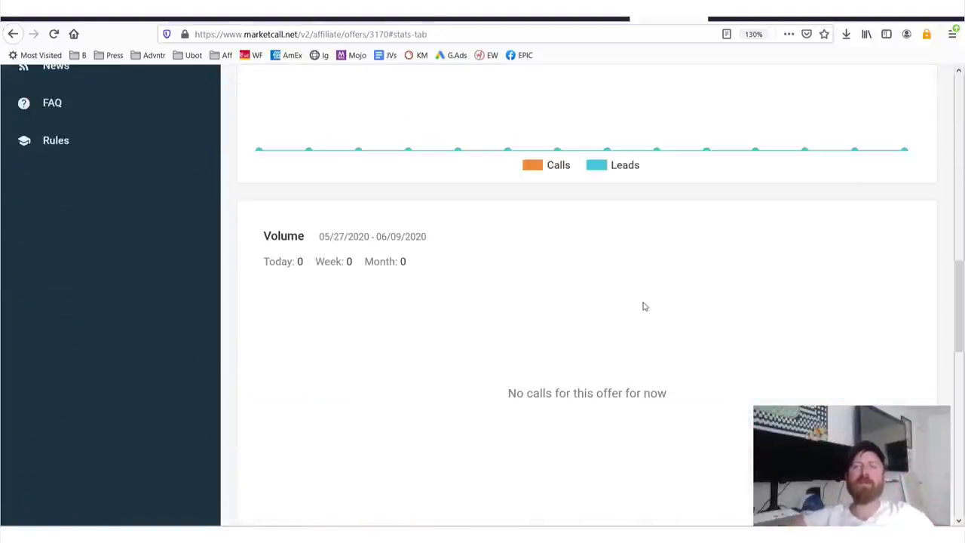
pyautogui.scroll(2, 536, 244)
pyautogui.scroll(3, 528, 259)
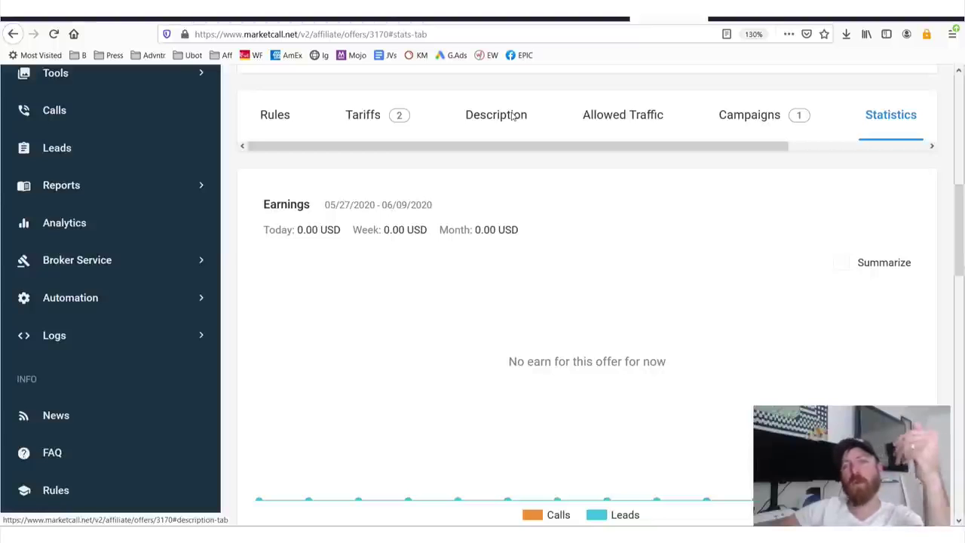
pyautogui.scroll(3, 474, 292)
pyautogui.scroll(5, 473, 292)
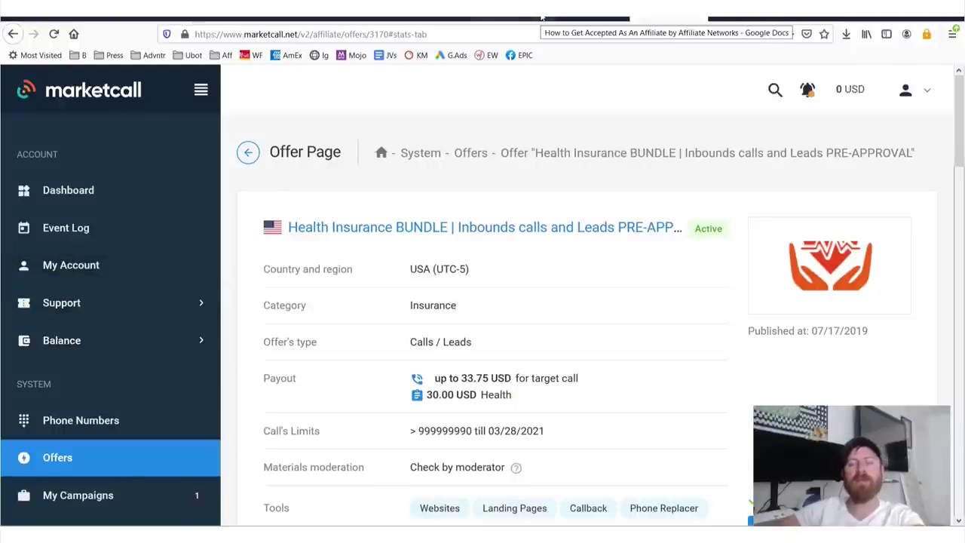
pyautogui.scroll(-10, 524, 230)
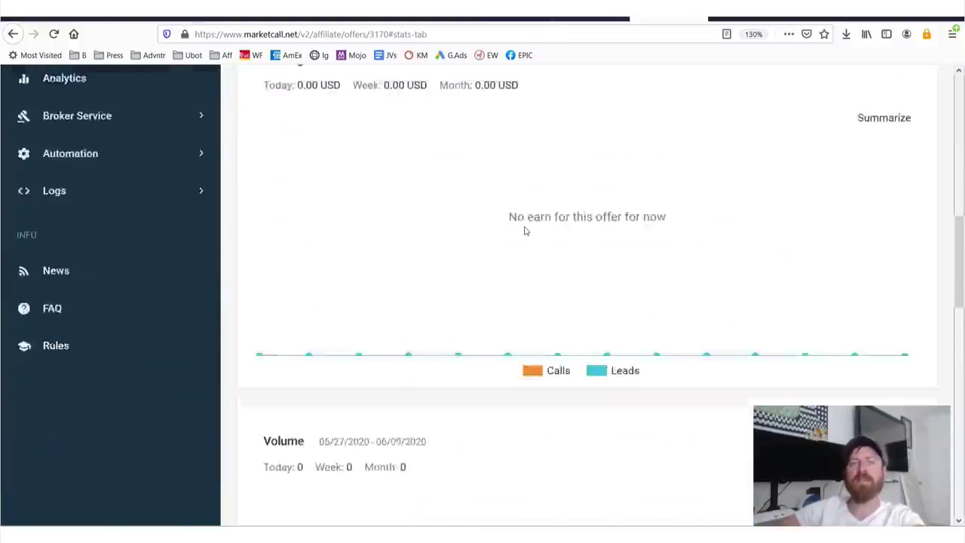
pyautogui.scroll(-5, 559, 149)
# Step: Scroll the YouTube channel page down to the Free Traffic Methods playlist
pyautogui.click(194, 20)
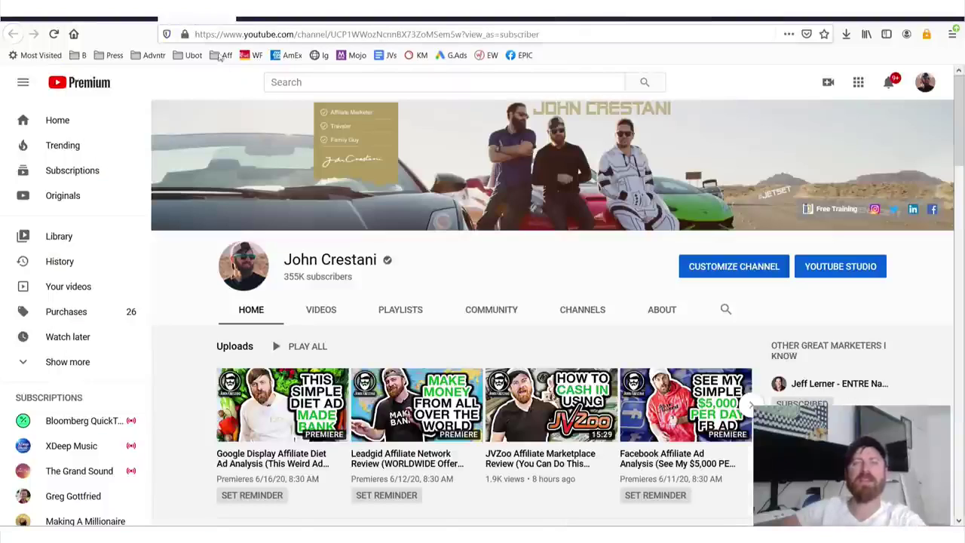
pyautogui.scroll(-1, 240, 227)
pyautogui.scroll(-5, 256, 241)
pyautogui.scroll(-5, 278, 264)
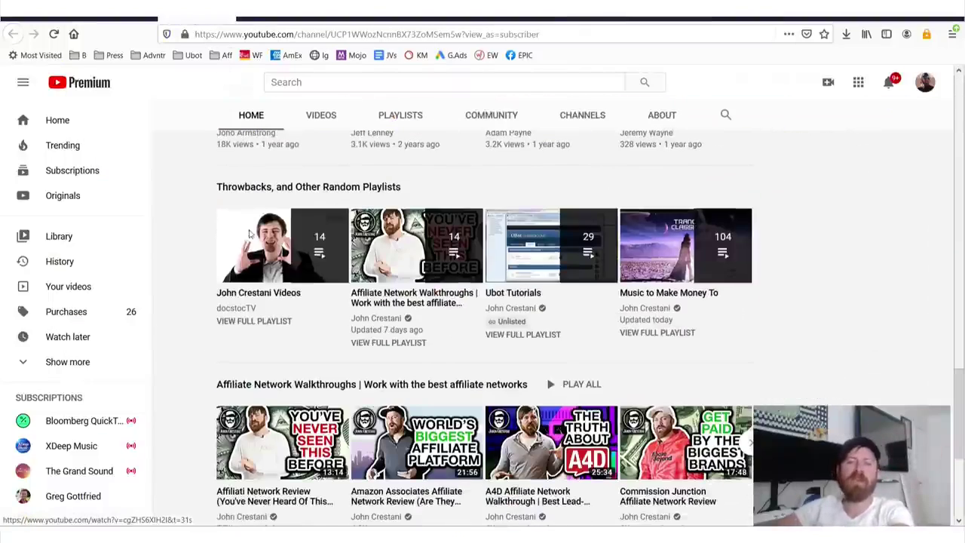
pyautogui.scroll(-4, 298, 280)
# Step: Circle the Free Traffic Methods playlist, draw an arrow to it, then clear the markings
pyautogui.moveTo(415, 283)
pyautogui.mouseDown()
pyautogui.moveTo(174, 279)
pyautogui.moveTo(157, 486)
pyautogui.moveTo(434, 523)
pyautogui.moveTo(754, 517)
pyautogui.moveTo(743, 285)
pyautogui.moveTo(317, 278)
pyautogui.mouseUp()
pyautogui.moveTo(466, 94); pyautogui.dragTo(466, 275)
pyautogui.moveTo(466, 275); pyautogui.dragTo(434, 199)
pyautogui.moveTo(469, 252); pyautogui.dragTo(509, 183)
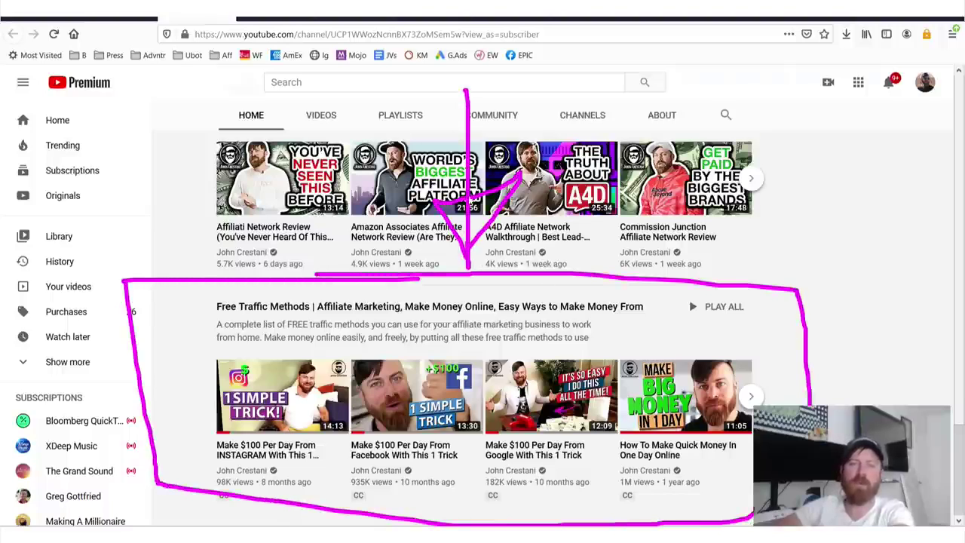
pyautogui.press('Escape')
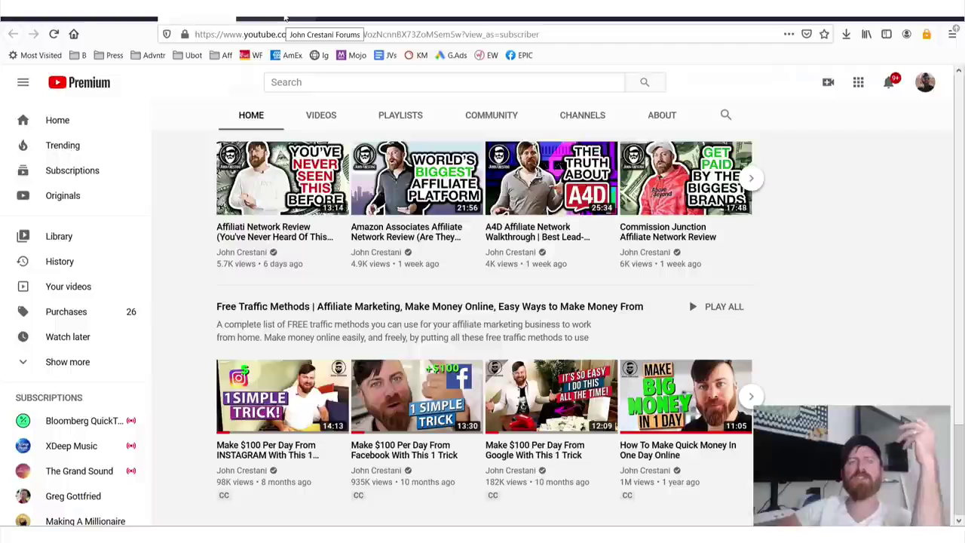
pyautogui.click(285, 18)
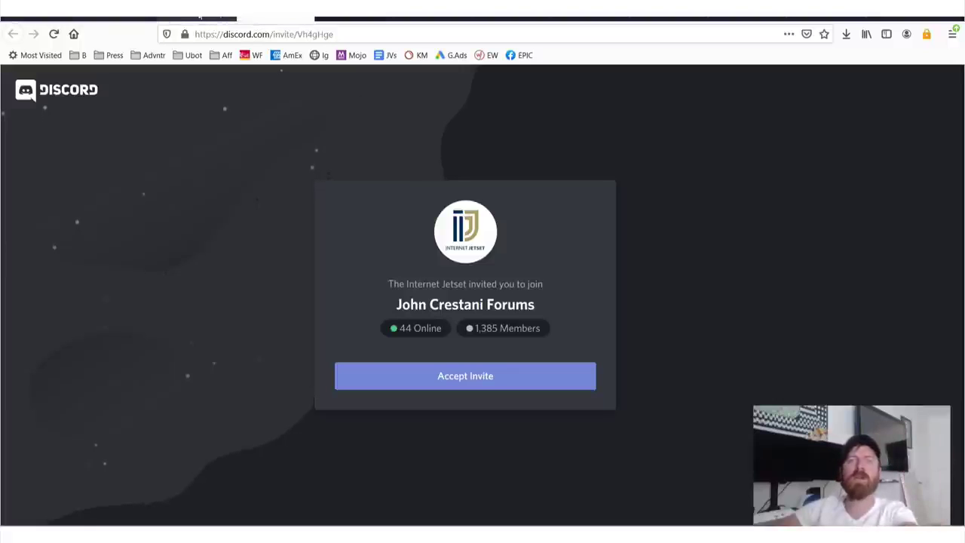
# Step: Mark the John Crestani Forums invite's name and member count, then accept and join in the browser
pyautogui.moveTo(295, 157)
pyautogui.mouseDown()
pyautogui.moveTo(615, 445)
pyautogui.moveTo(638, 149)
pyautogui.moveTo(194, 161)
pyautogui.mouseUp()
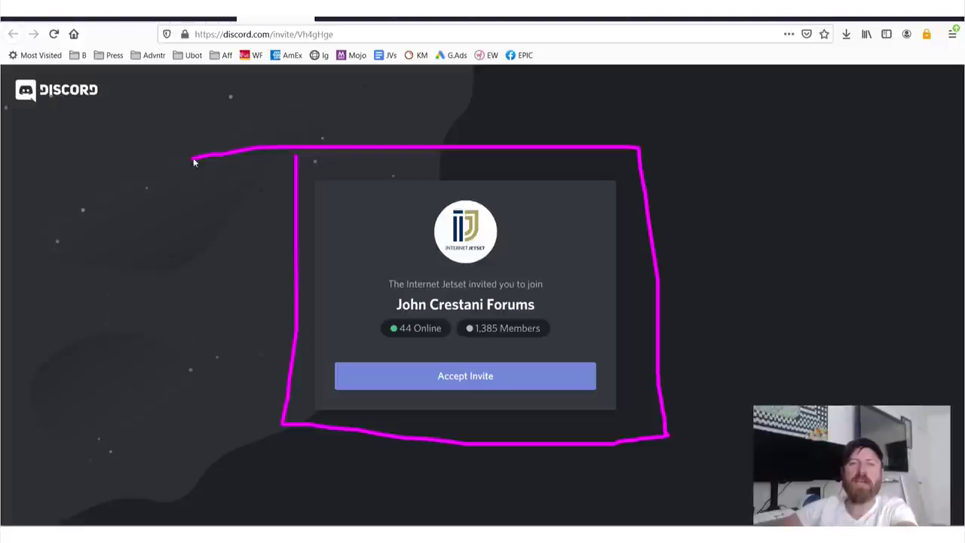
pyautogui.moveTo(362, 322)
pyautogui.mouseDown()
pyautogui.moveTo(668, 333)
pyautogui.moveTo(309, 279)
pyautogui.mouseUp()
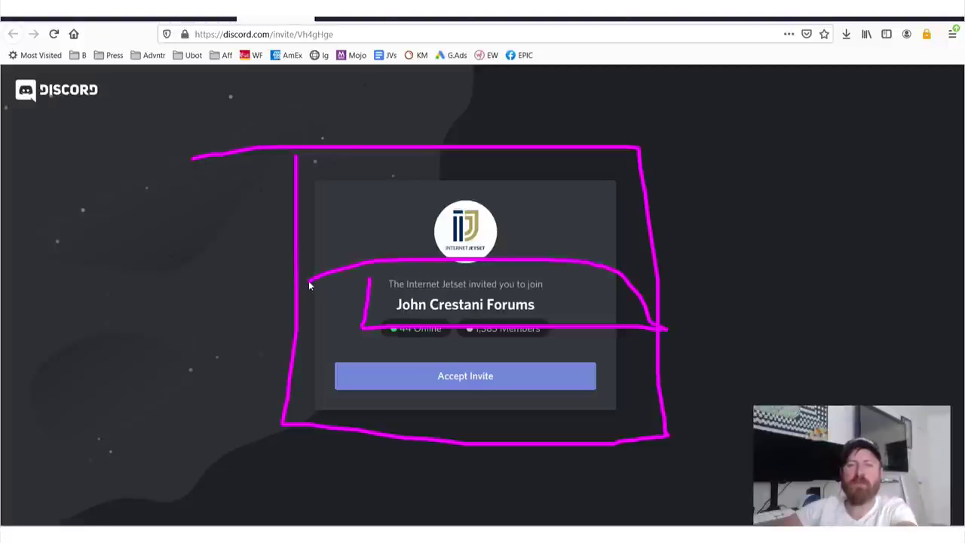
pyautogui.moveTo(457, 342)
pyautogui.mouseDown()
pyautogui.moveTo(573, 347)
pyautogui.moveTo(237, 392)
pyautogui.moveTo(299, 355)
pyautogui.mouseUp()
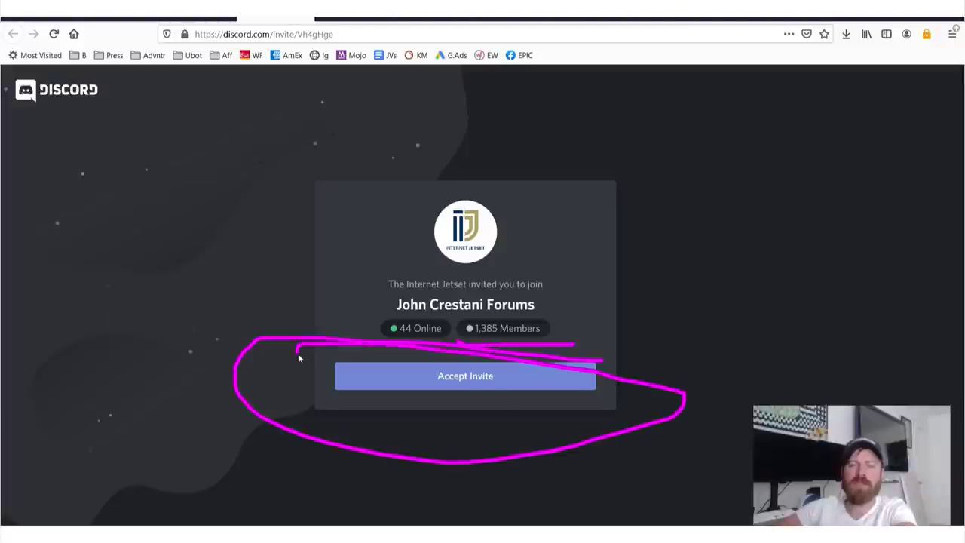
pyautogui.click(455, 383)
pyautogui.click(422, 331)
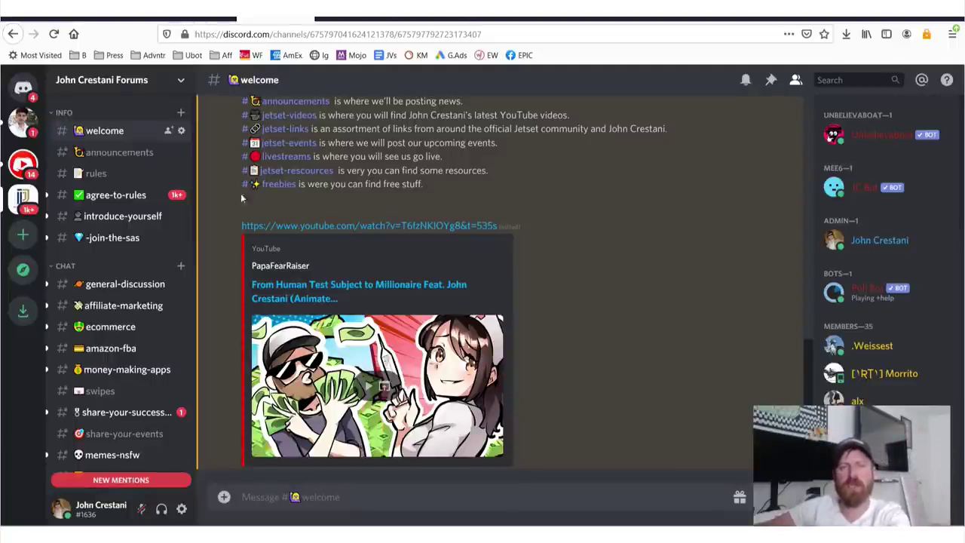
# Step: Outline the channel sidebar and underline general-discussion, affiliate-marketing, ecommerce, amazon-fba, money-making-apps, successes and memes-nsfw
pyautogui.moveTo(213, 104)
pyautogui.mouseDown()
pyautogui.moveTo(245, 479)
pyautogui.moveTo(76, 501)
pyautogui.moveTo(20, 461)
pyautogui.moveTo(203, 94)
pyautogui.moveTo(222, 457)
pyautogui.moveTo(68, 507)
pyautogui.moveTo(27, 249)
pyautogui.moveTo(256, 94)
pyautogui.moveTo(203, 476)
pyautogui.mouseUp()
pyautogui.moveTo(73, 290); pyautogui.dragTo(242, 300)
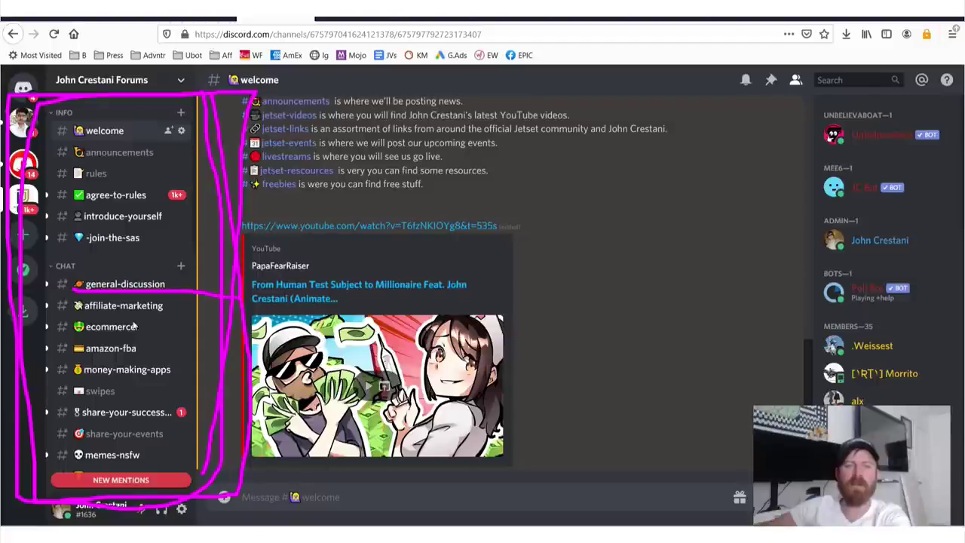
pyautogui.moveTo(73, 310); pyautogui.dragTo(170, 309)
pyautogui.moveTo(76, 344); pyautogui.dragTo(152, 340)
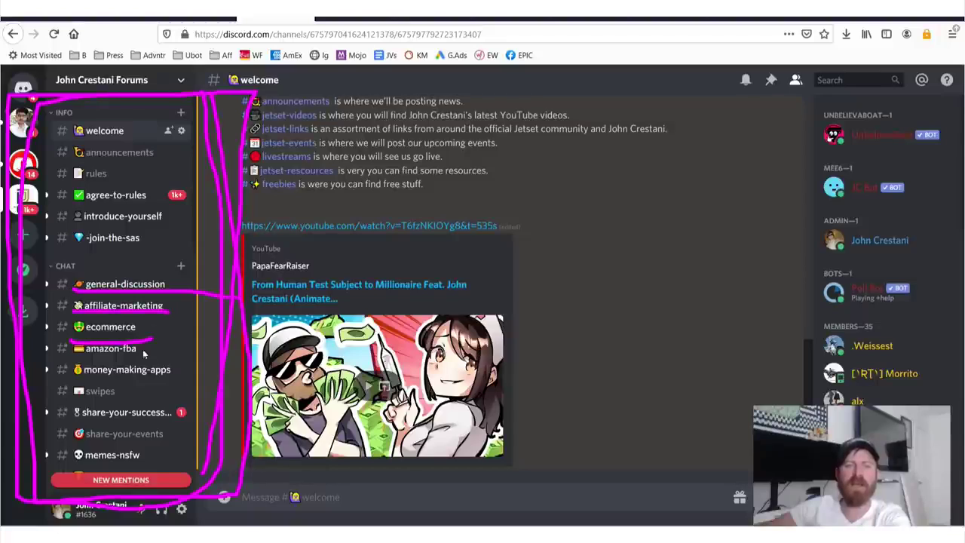
pyautogui.moveTo(72, 358); pyautogui.dragTo(157, 356)
pyautogui.moveTo(84, 380); pyautogui.dragTo(187, 382)
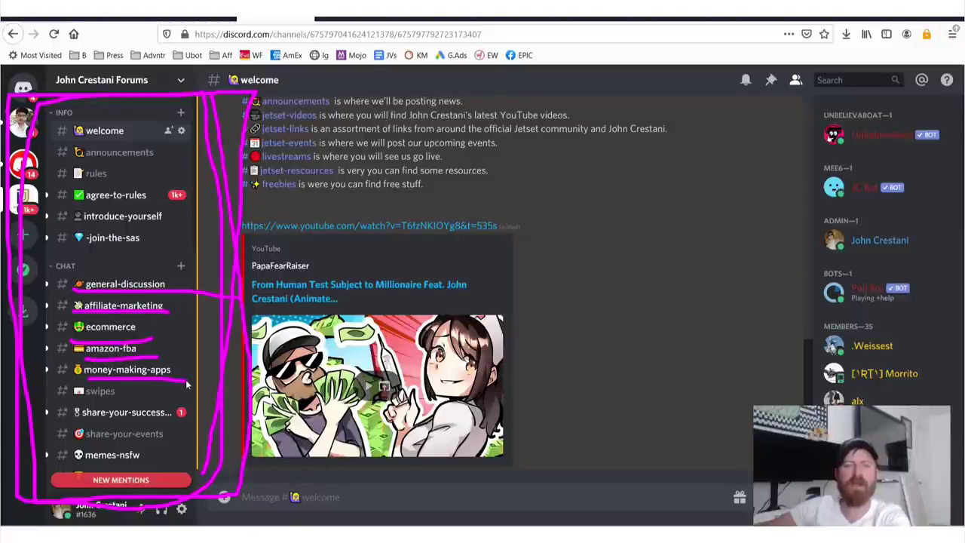
pyautogui.moveTo(79, 424); pyautogui.dragTo(160, 427)
pyautogui.moveTo(78, 466); pyautogui.dragTo(208, 462)
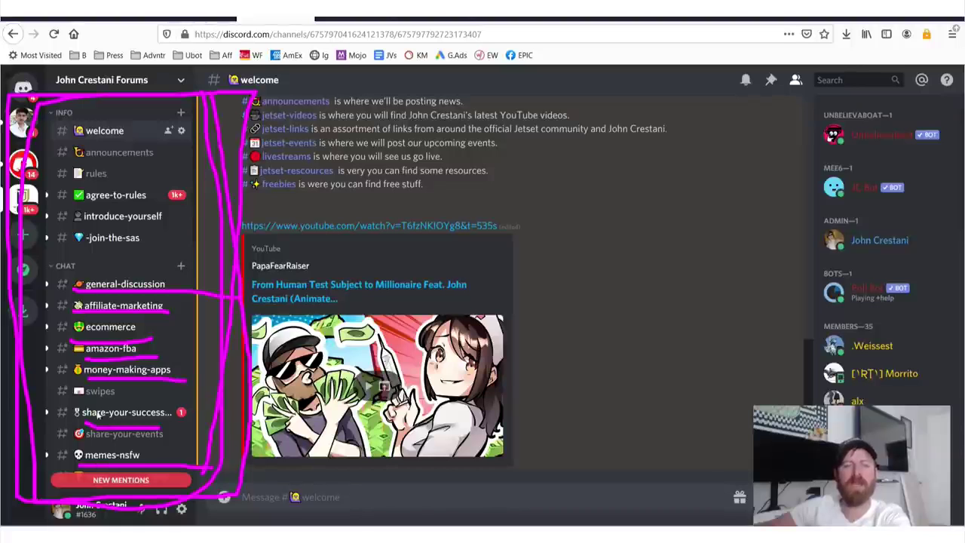
pyautogui.scroll(5, 441, 361)
pyautogui.scroll(5, 444, 361)
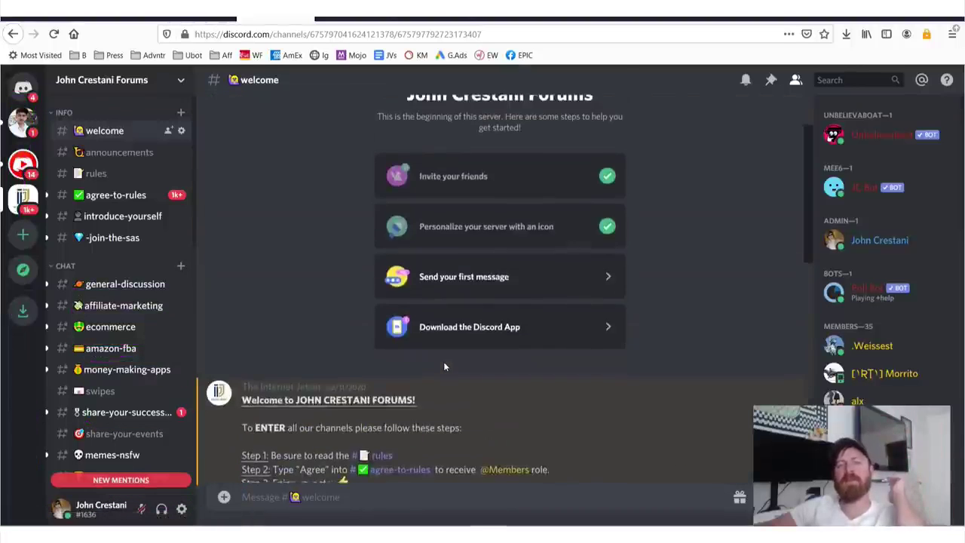
pyautogui.scroll(-3, 443, 361)
pyautogui.scroll(-1, 443, 361)
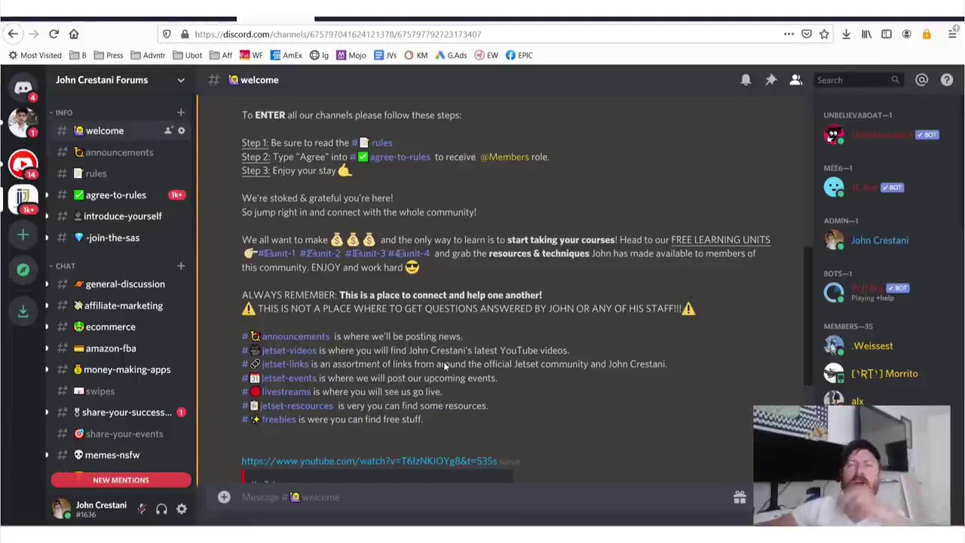